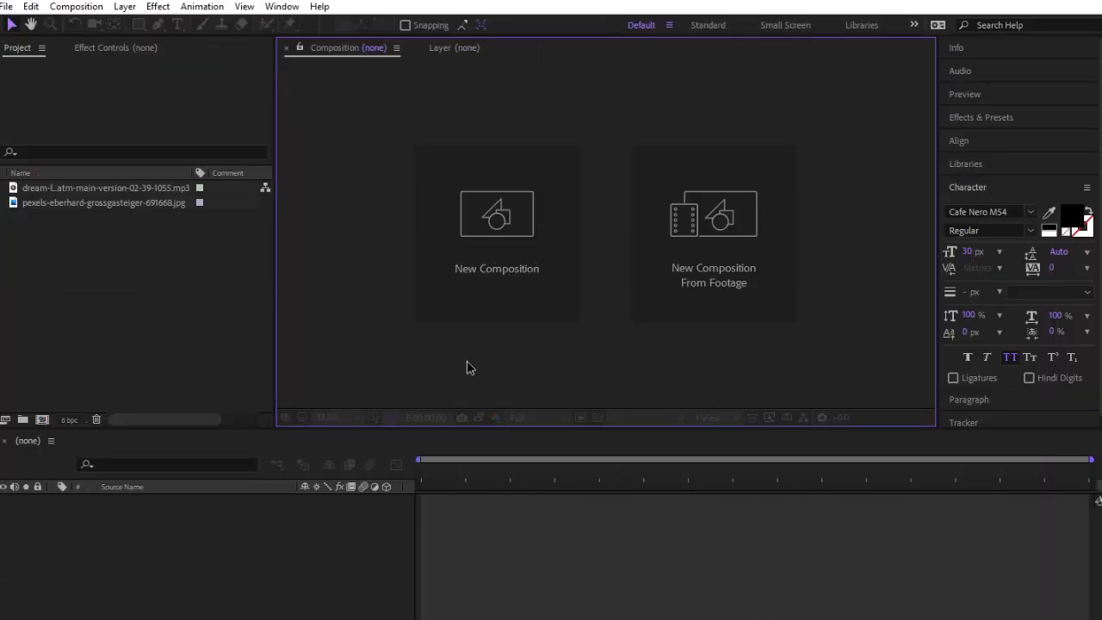
- Create a composition named Final with the HDTV 1080 25 preset, 25 frames per second and a one-minute duration
click(525, 220)
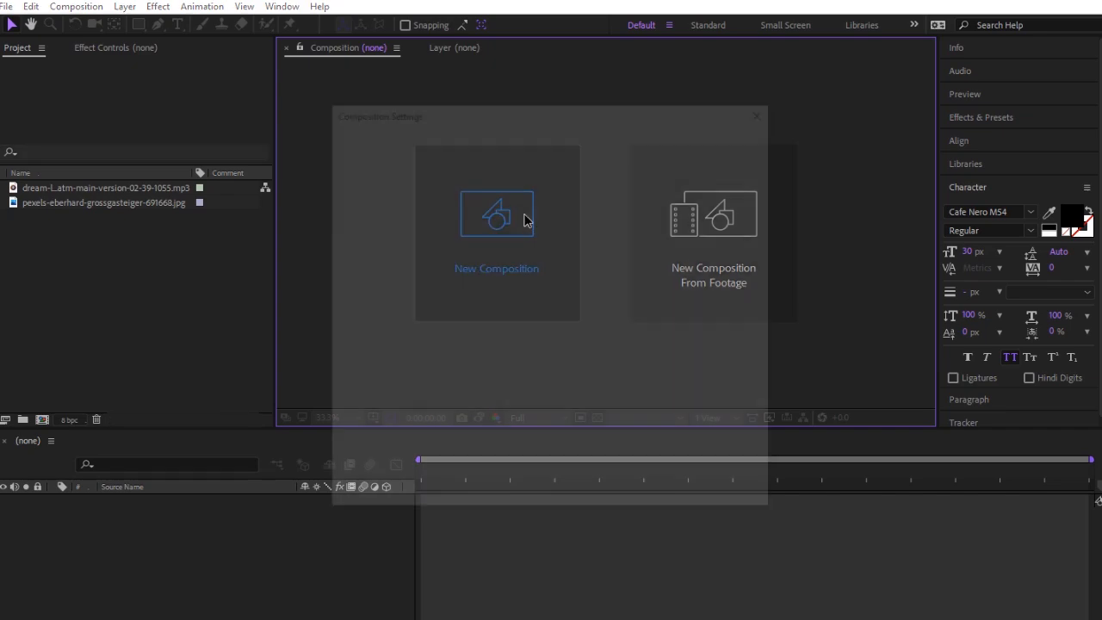
text(Final)
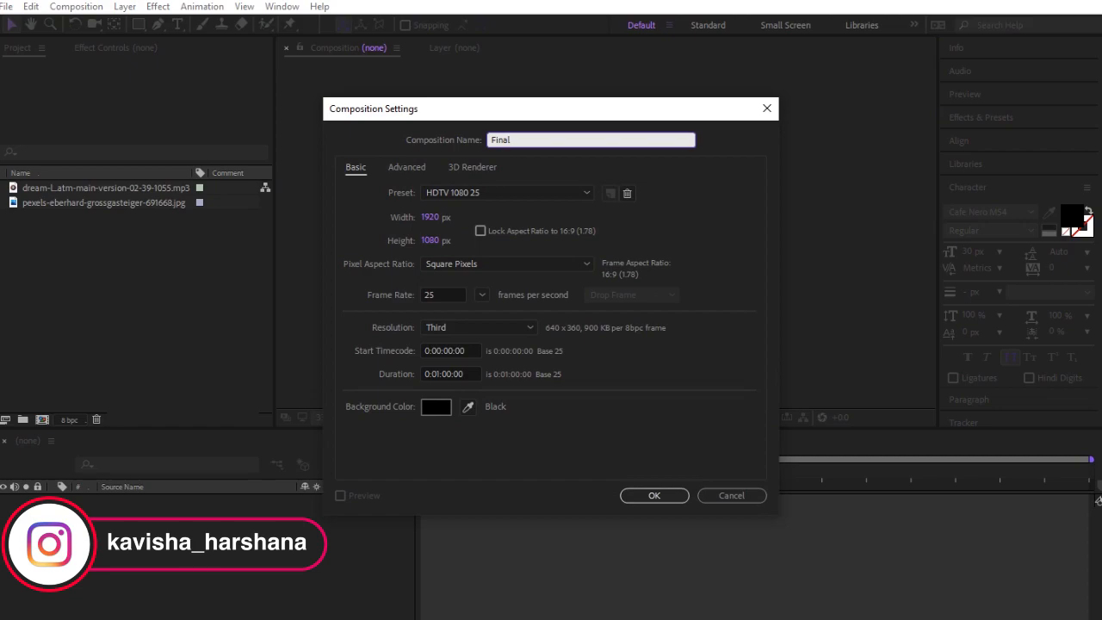
click(602, 168)
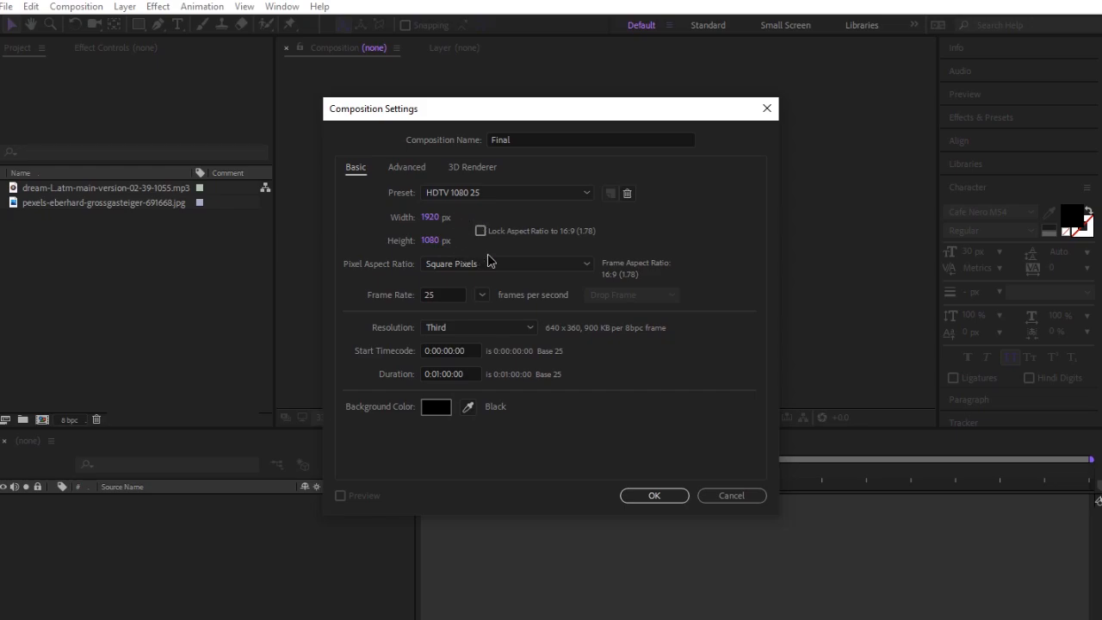
click(482, 294)
click(683, 348)
click(656, 496)
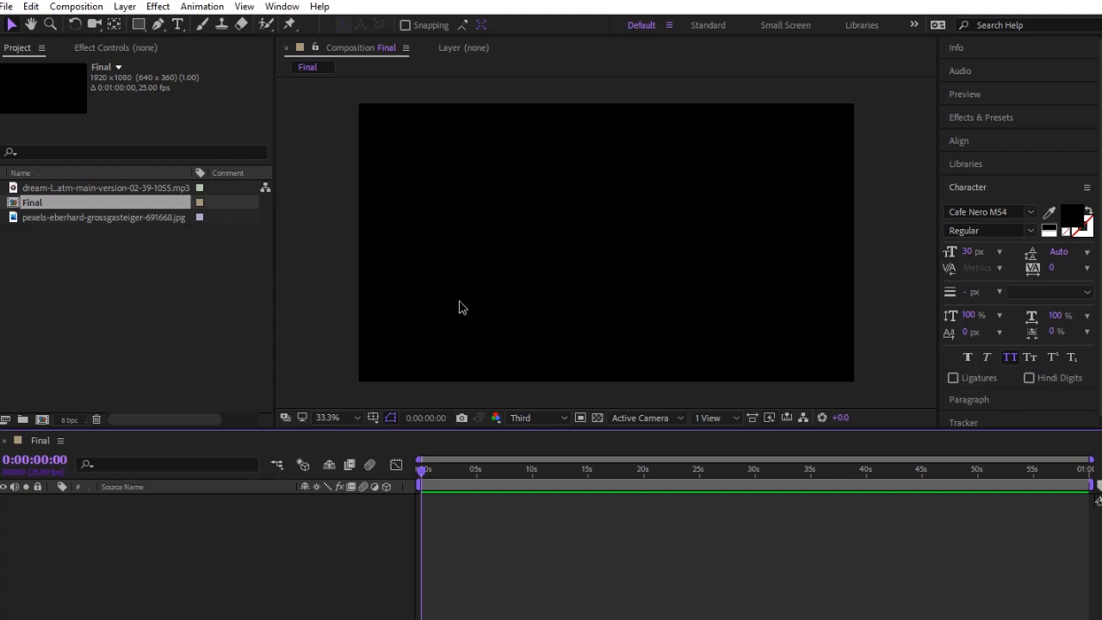
- Create a second composition named Music at 1920 x 1080, 25 frames per second and one minute long
click(42, 419)
text(Music)
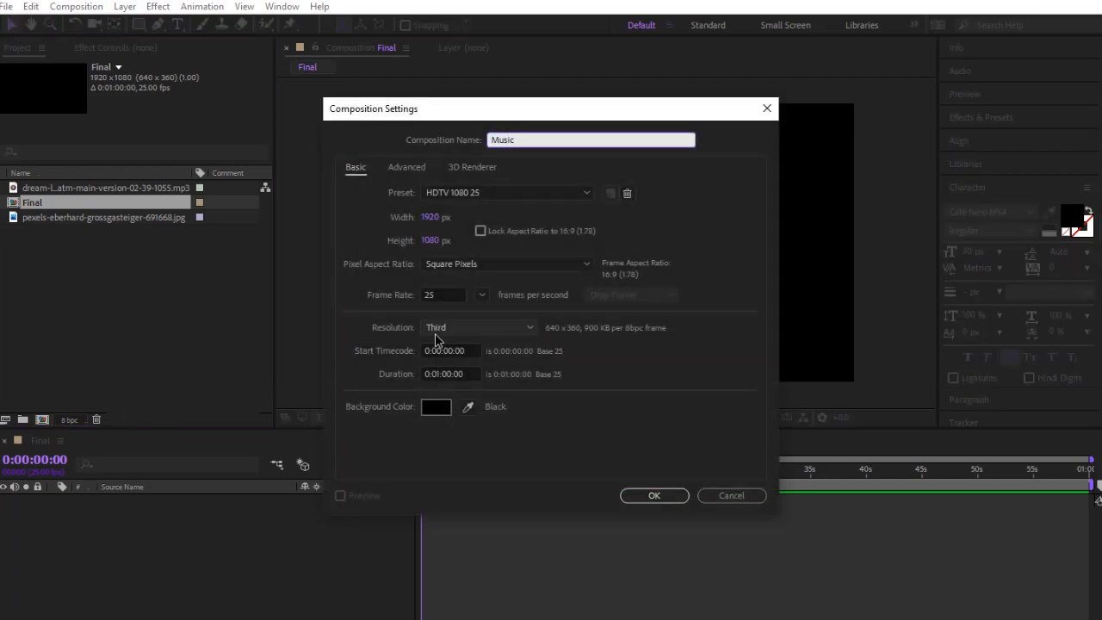
click(633, 171)
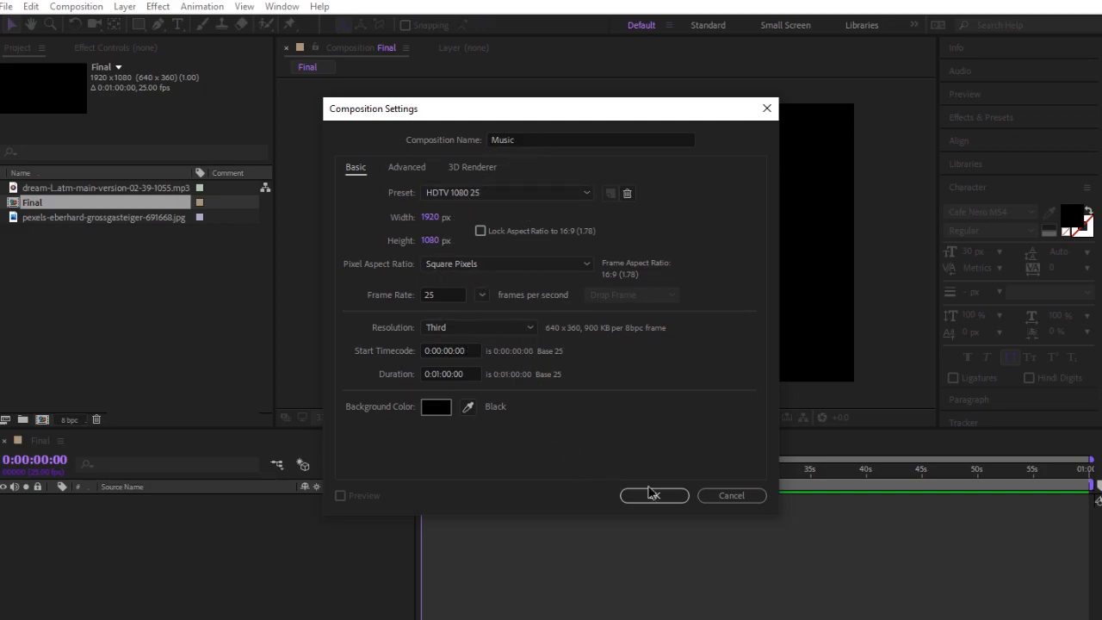
click(667, 497)
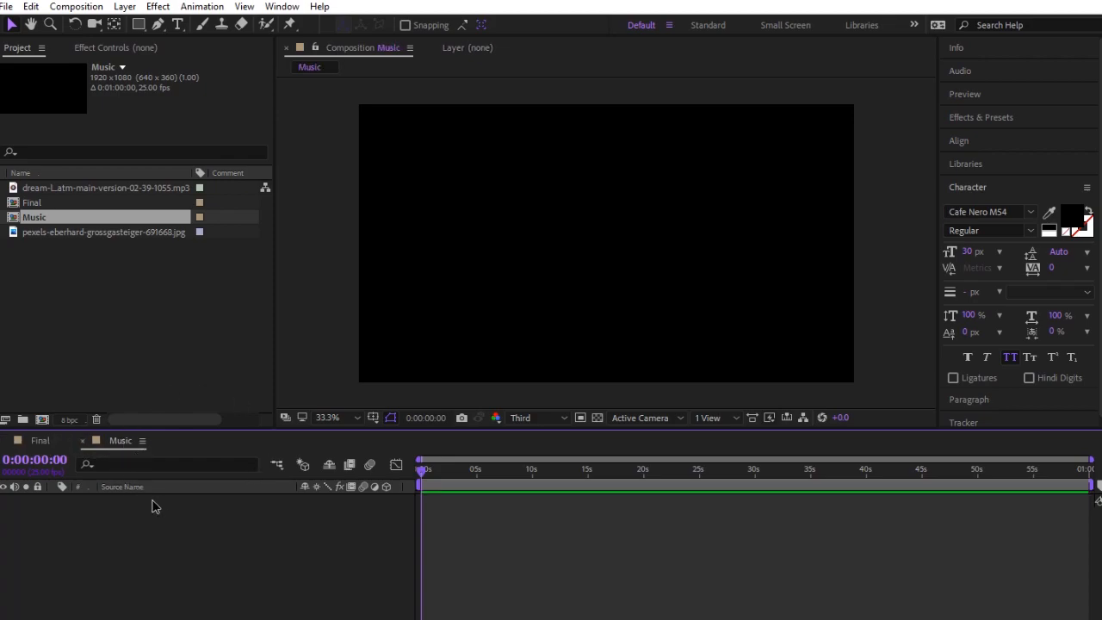
- Add the dream-land MP3 to the Music composition and nest Music in the Final composition
drag(96, 195, 130, 548)
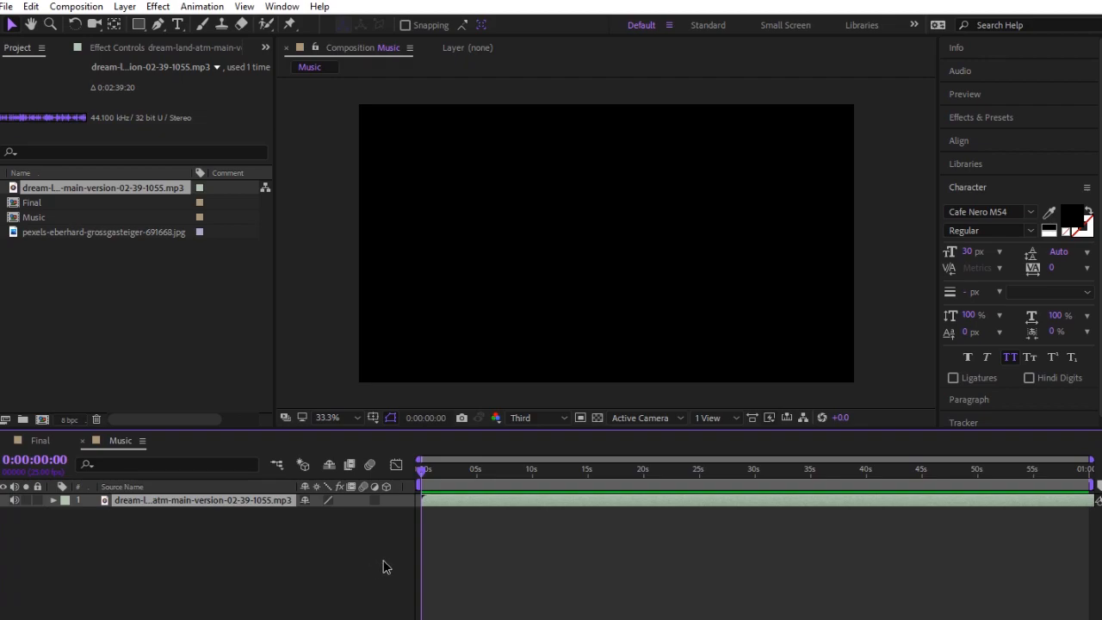
drag(432, 471, 412, 517)
click(53, 442)
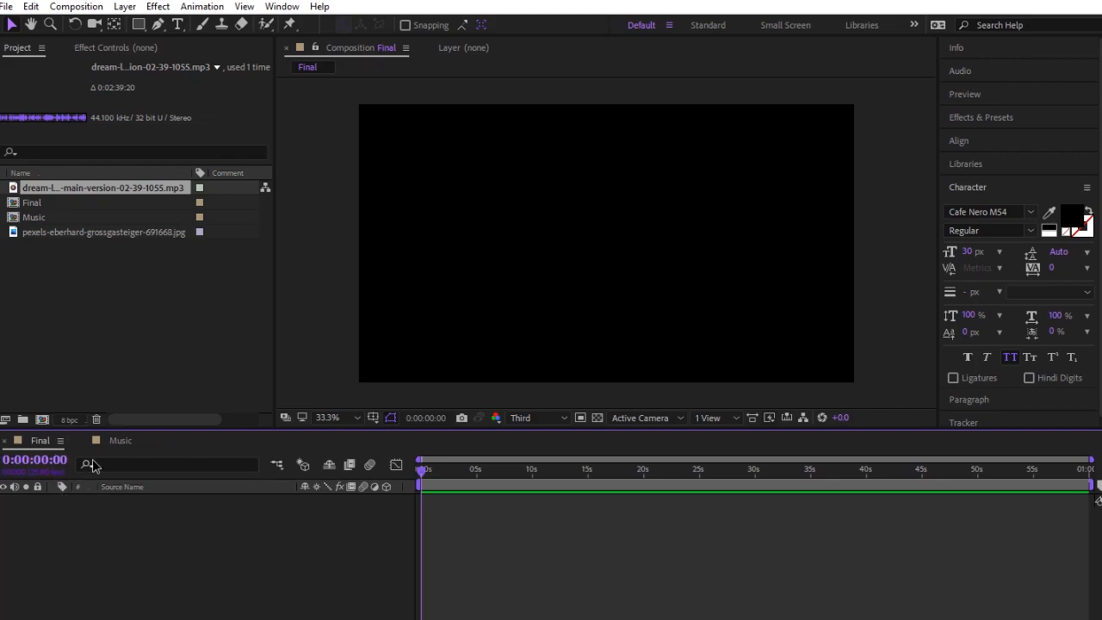
click(59, 222)
drag(58, 224, 91, 563)
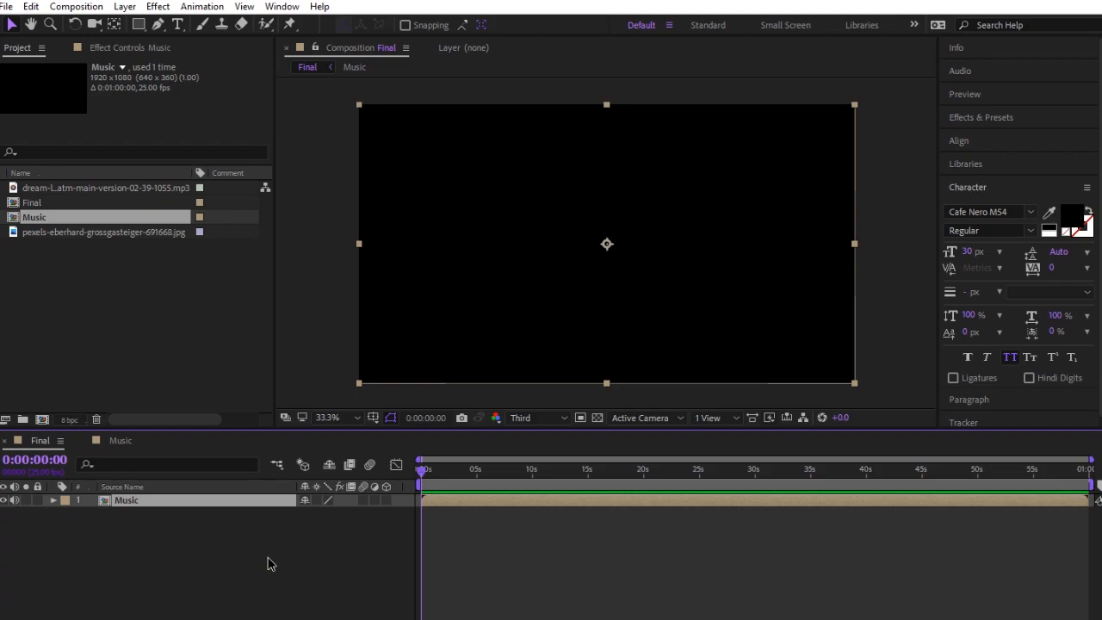
click(243, 568)
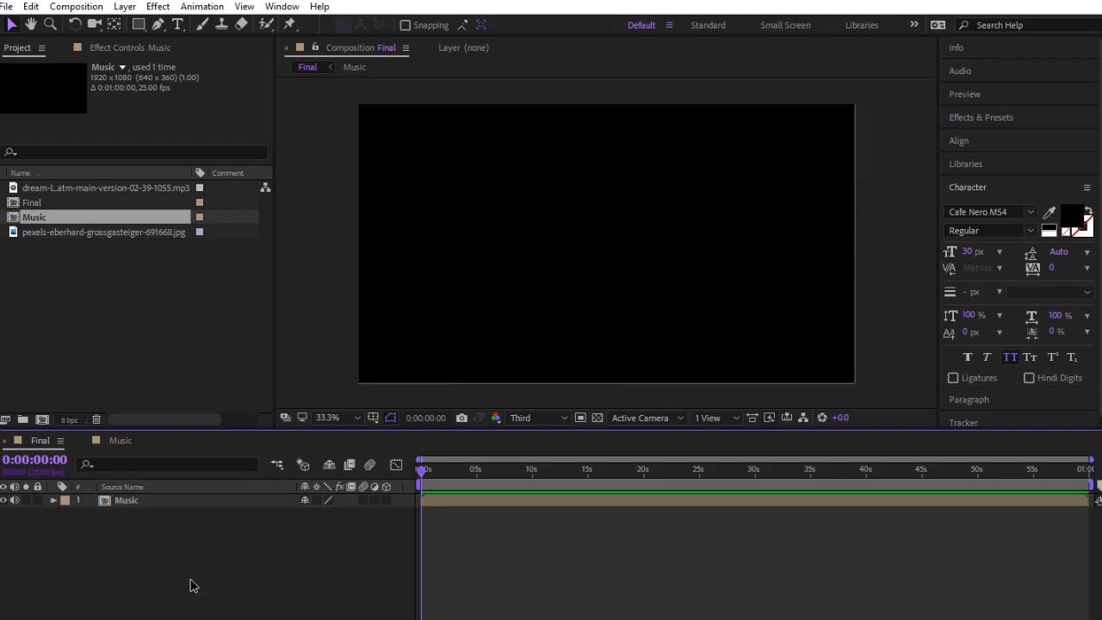
- Add a black 1920 x 1080 solid named Spectrum 001 to the Final composition
key(ctrl+y)
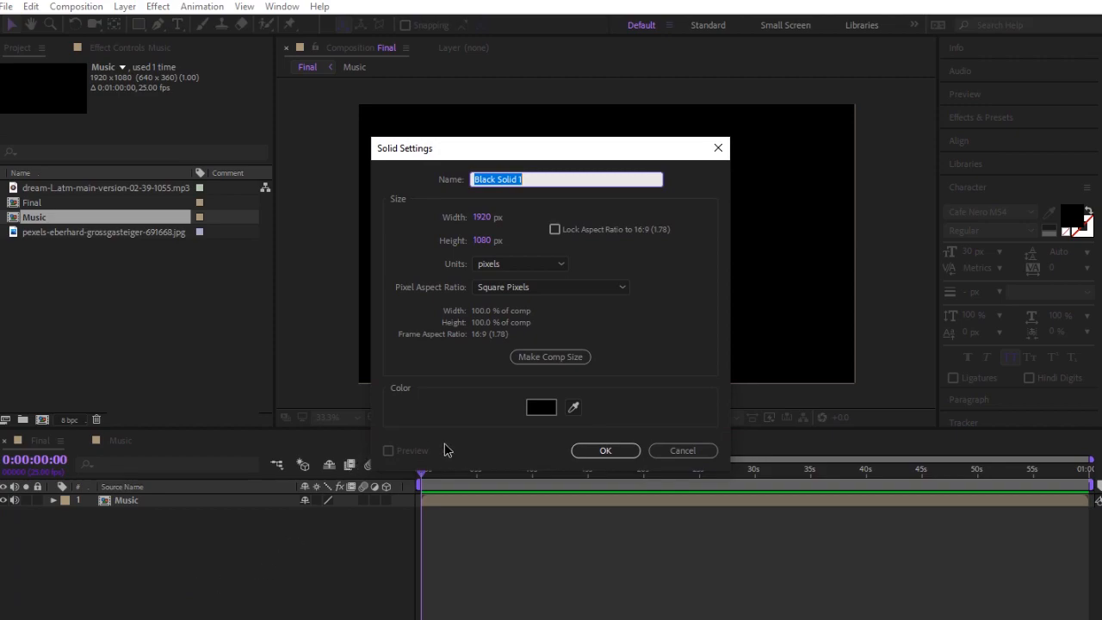
text(Spectrum 001)
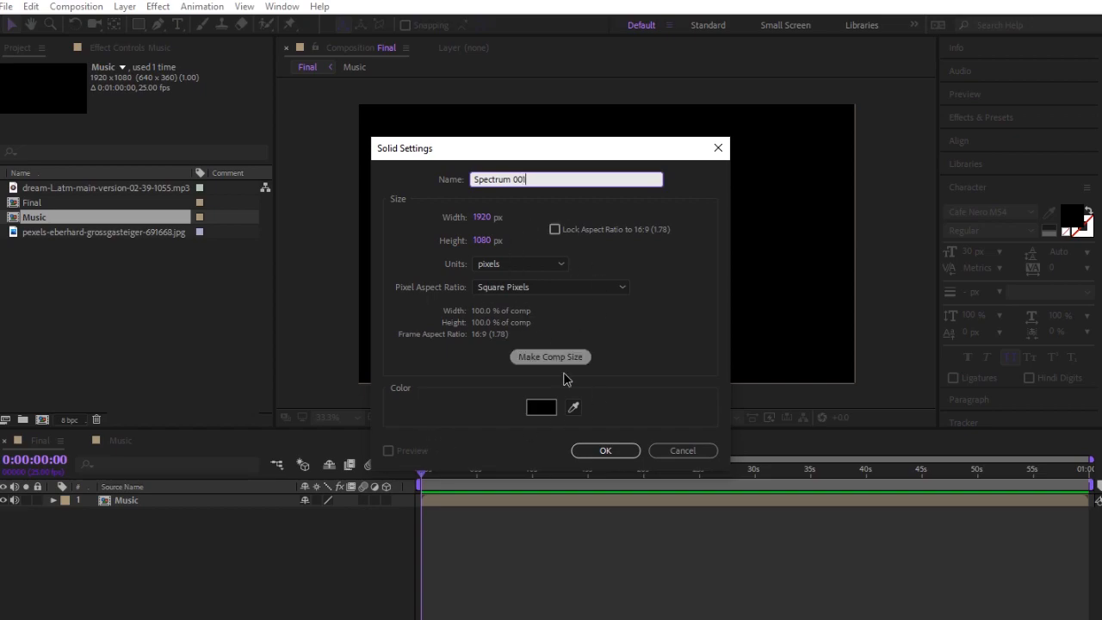
click(605, 450)
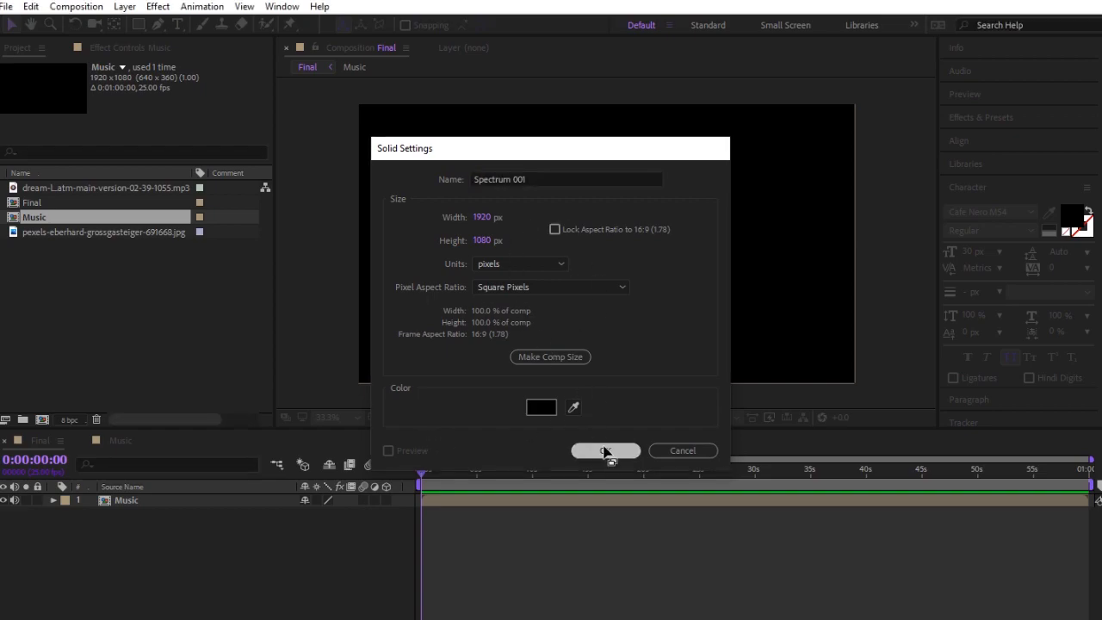
click(275, 583)
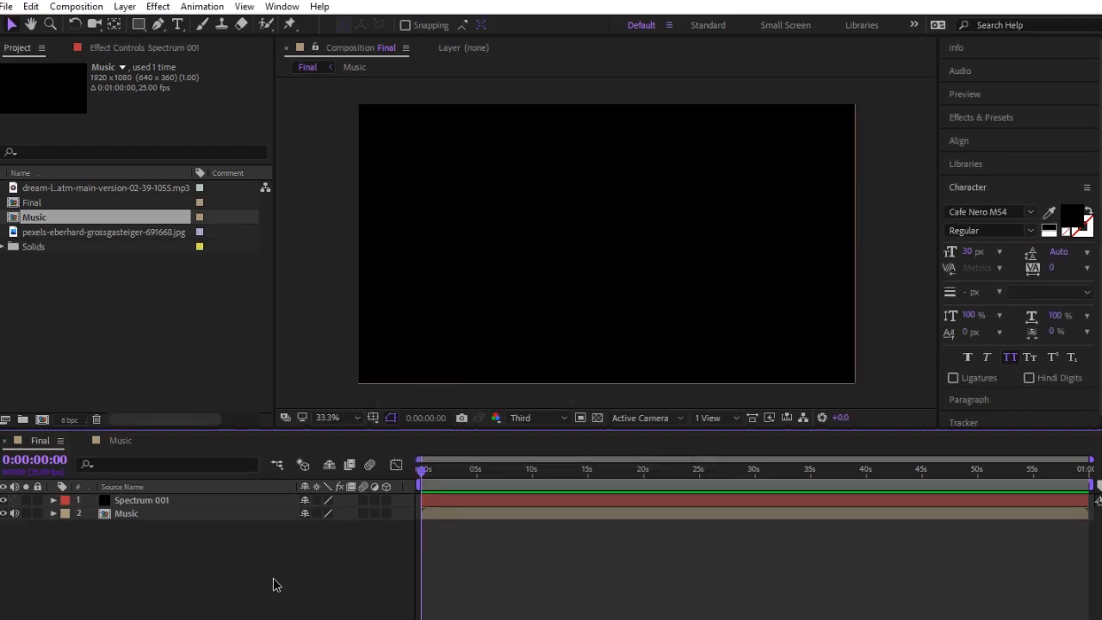
- Apply the Trapcode Form effect to the Spectrum 001 layer
click(211, 503)
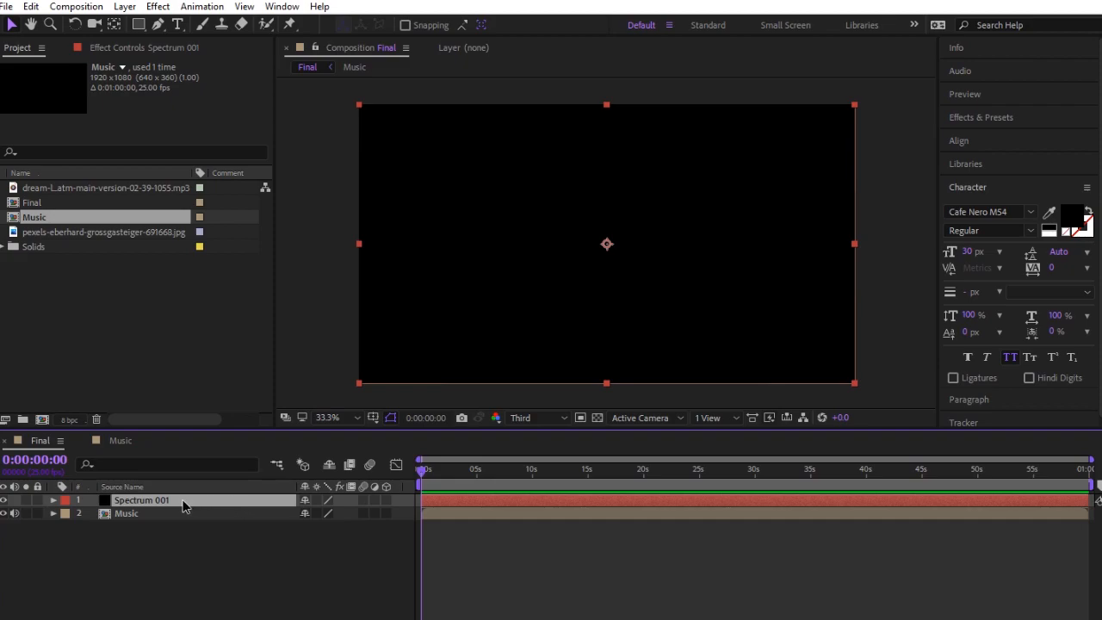
key(ctrl+space)
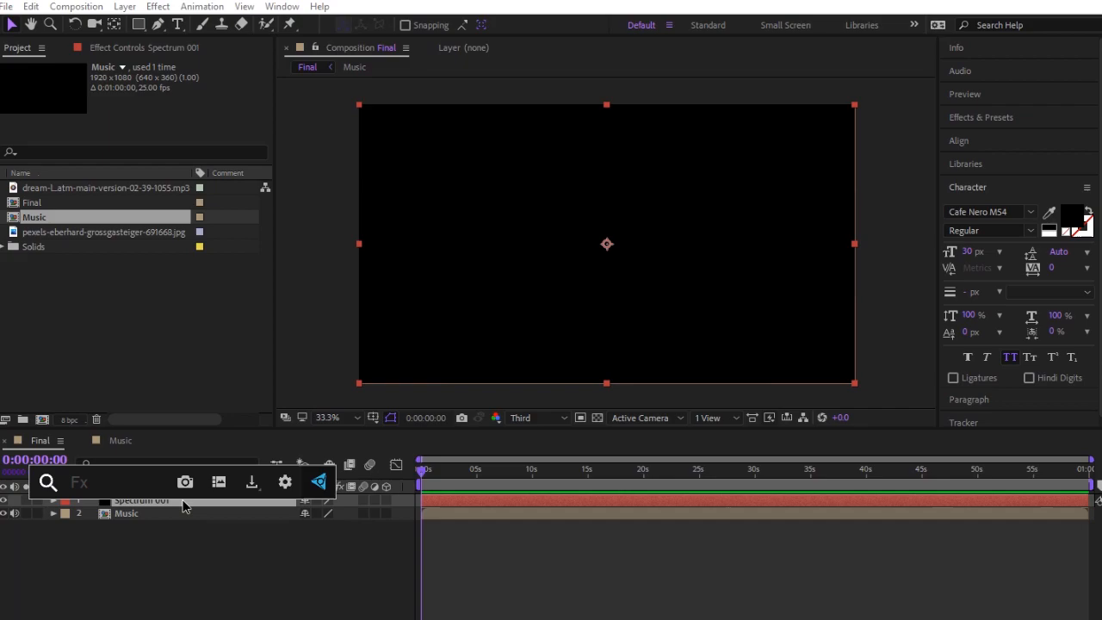
text(Form)
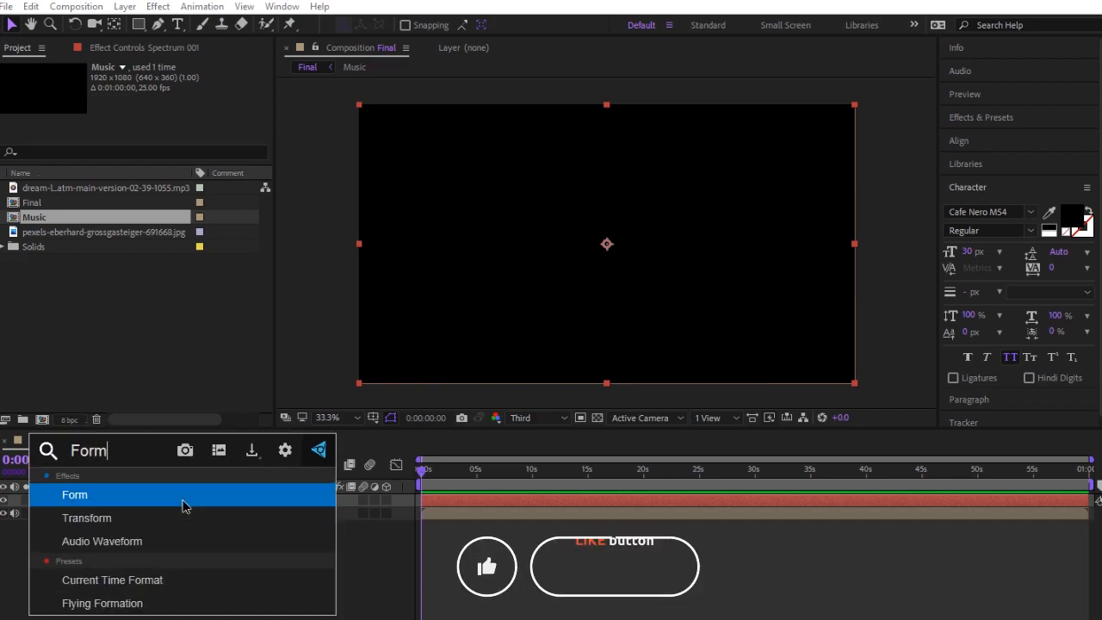
click(94, 499)
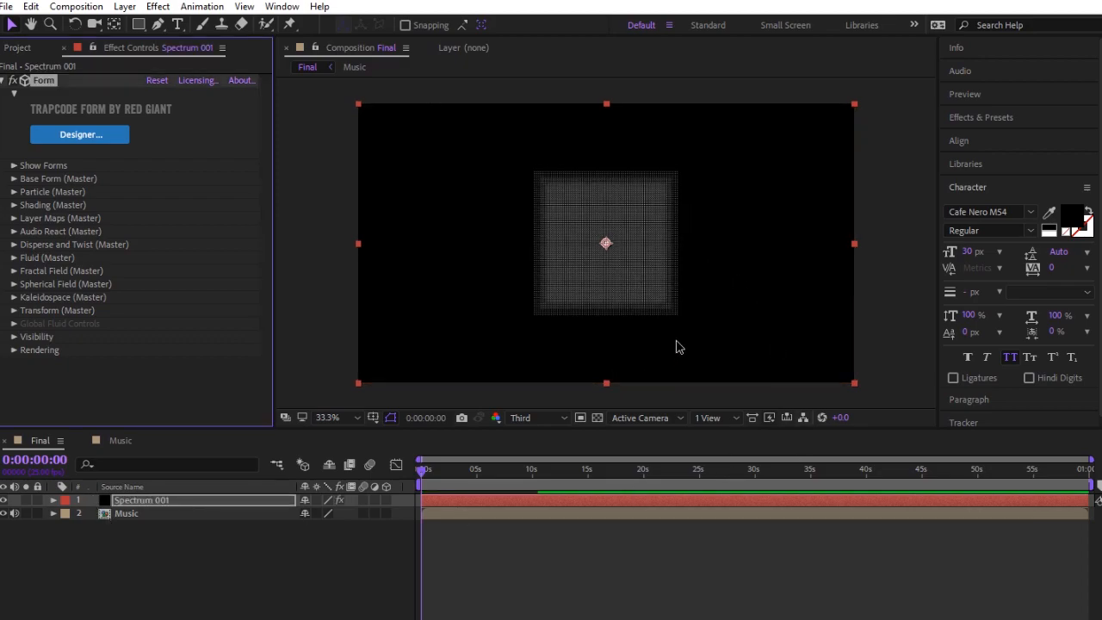
- Switch the base form's size to XYZ Individual and set Size X to 400, Size Y to 400 and Size Z to 200
key(period)
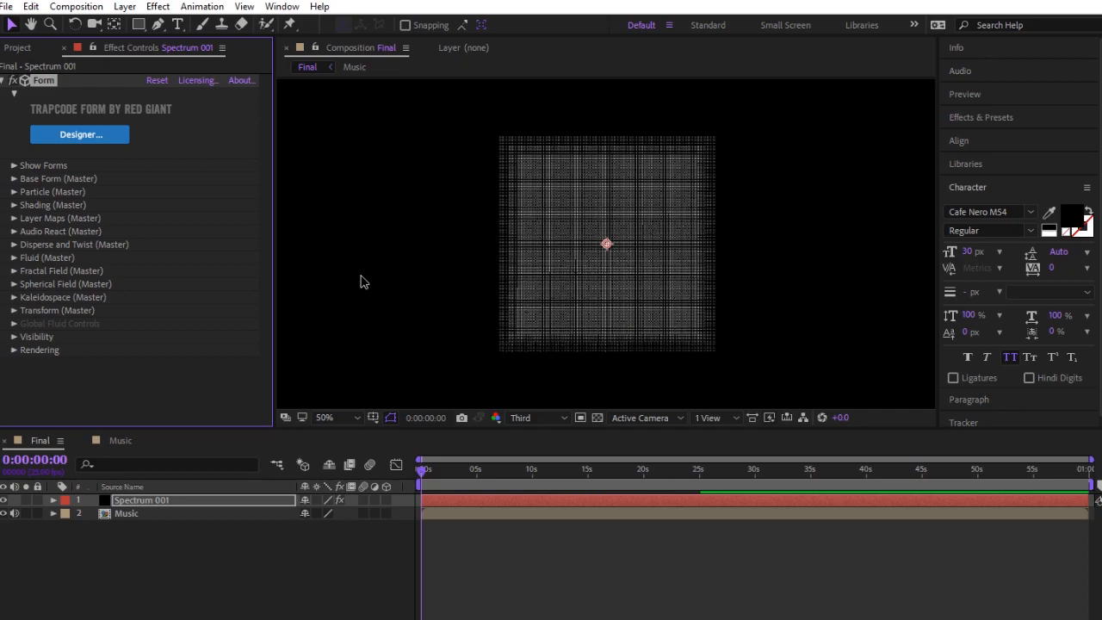
click(13, 179)
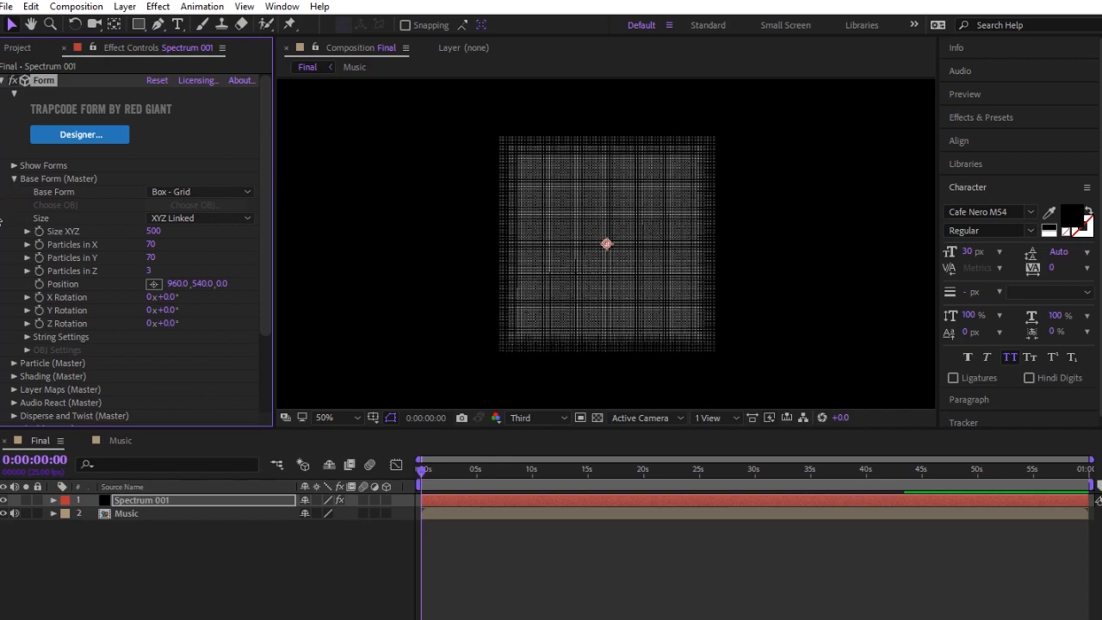
click(216, 218)
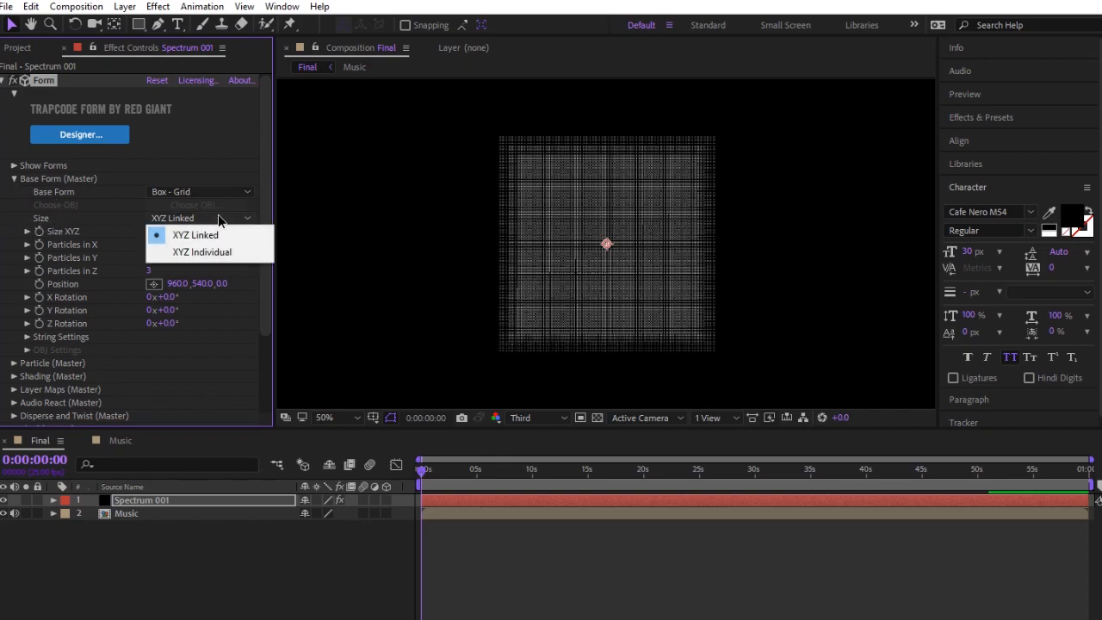
click(195, 255)
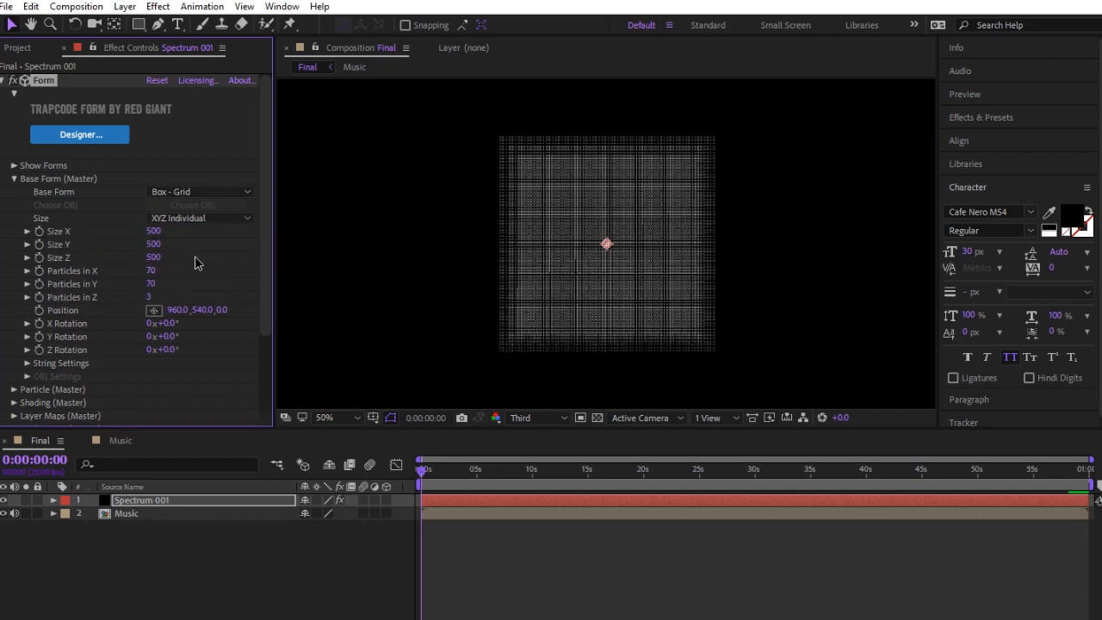
click(153, 232)
text(400)
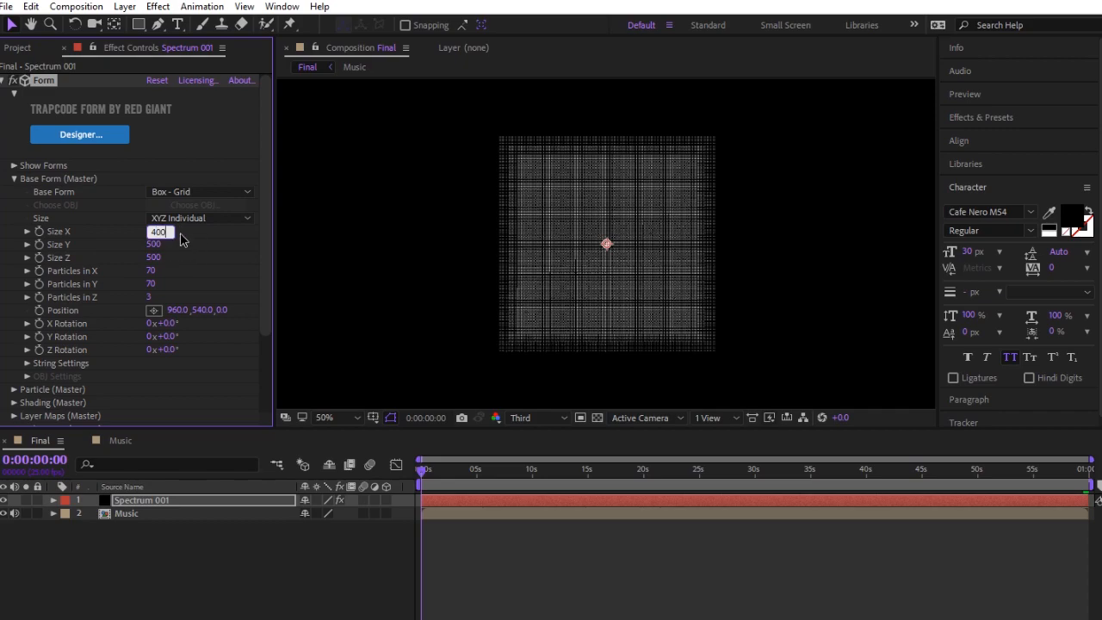
click(156, 246)
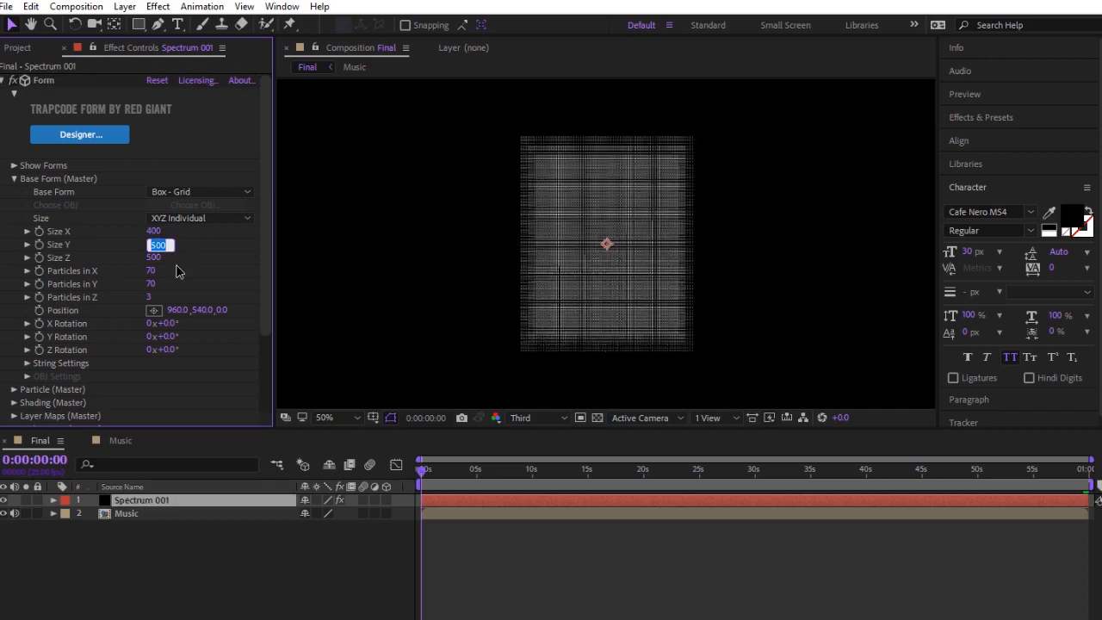
text(400)
key(Return)
click(152, 257)
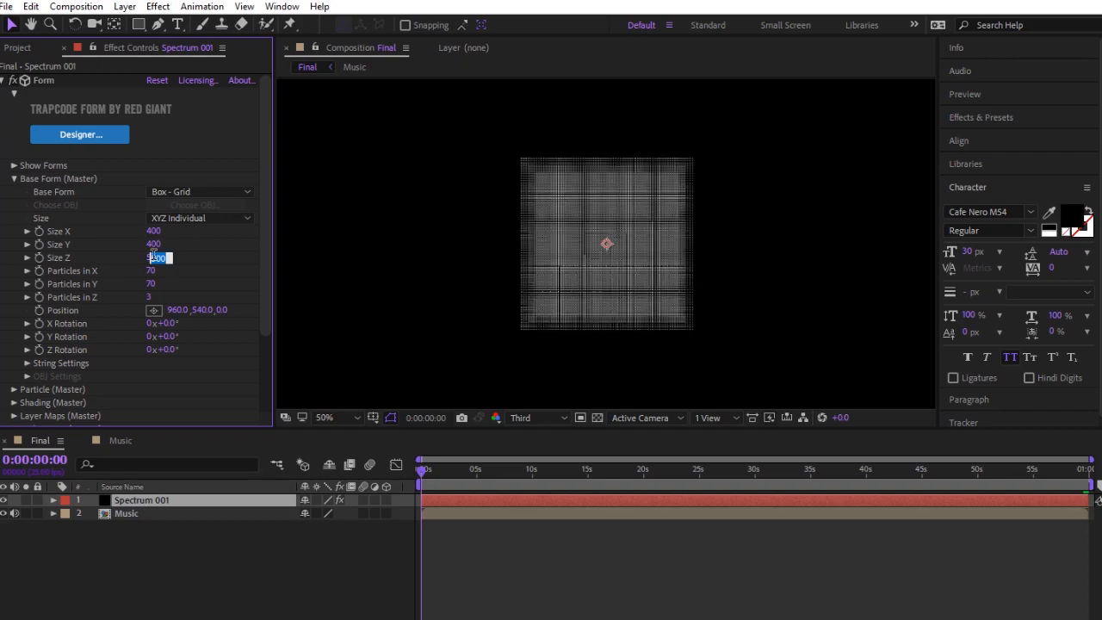
text(200)
key(Return)
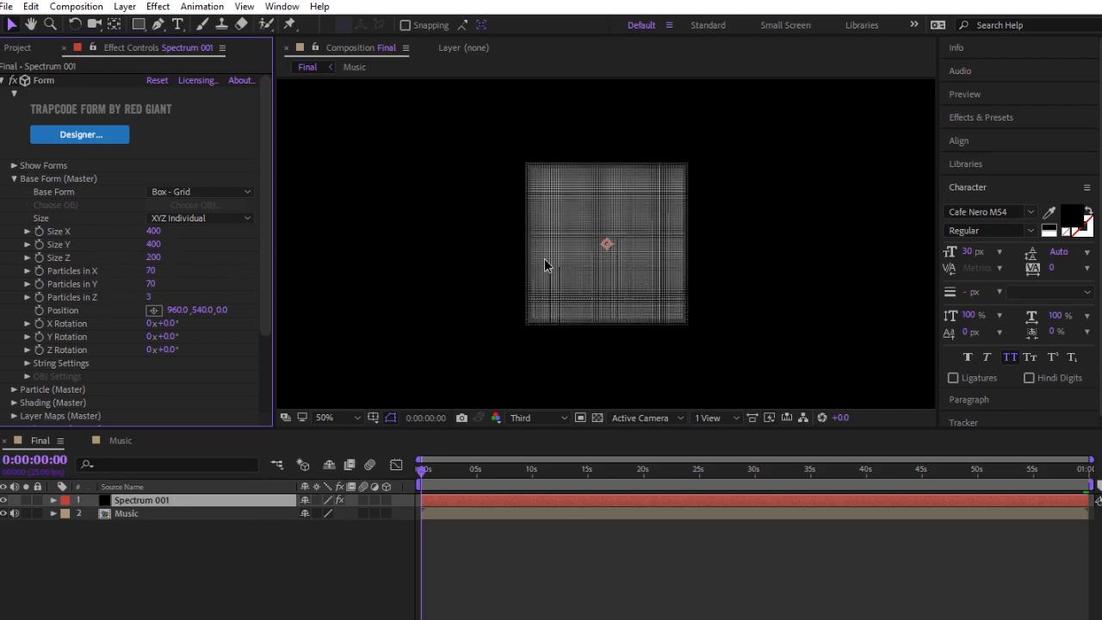
- Set the base form's particle counts to 300 in X, 300 in Y and 1 in Z
click(151, 271)
text(300)
key(Return)
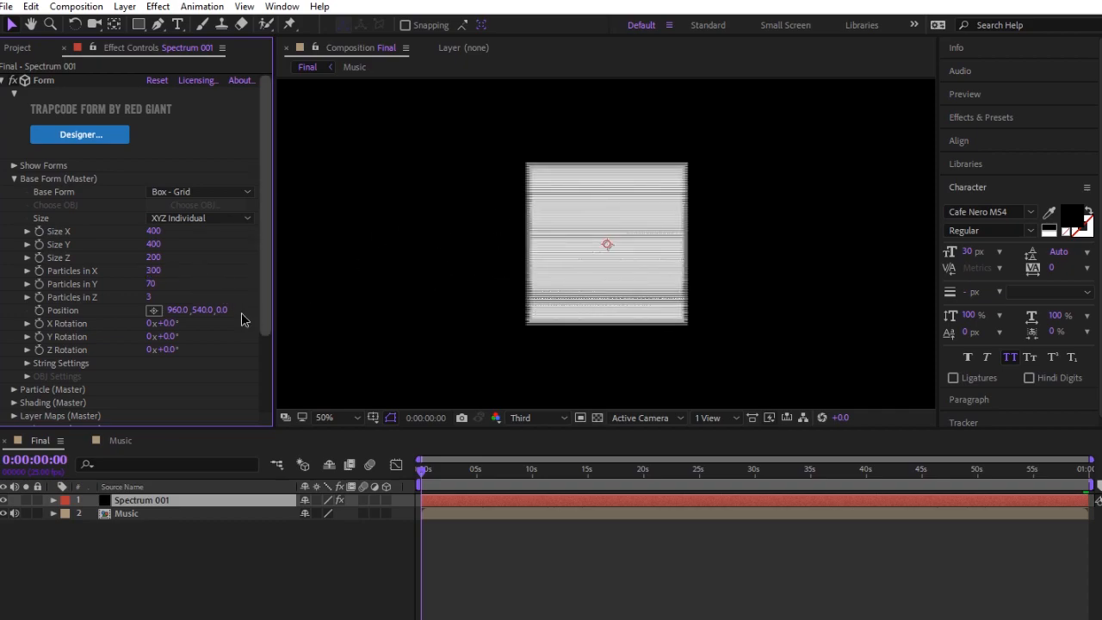
click(155, 285)
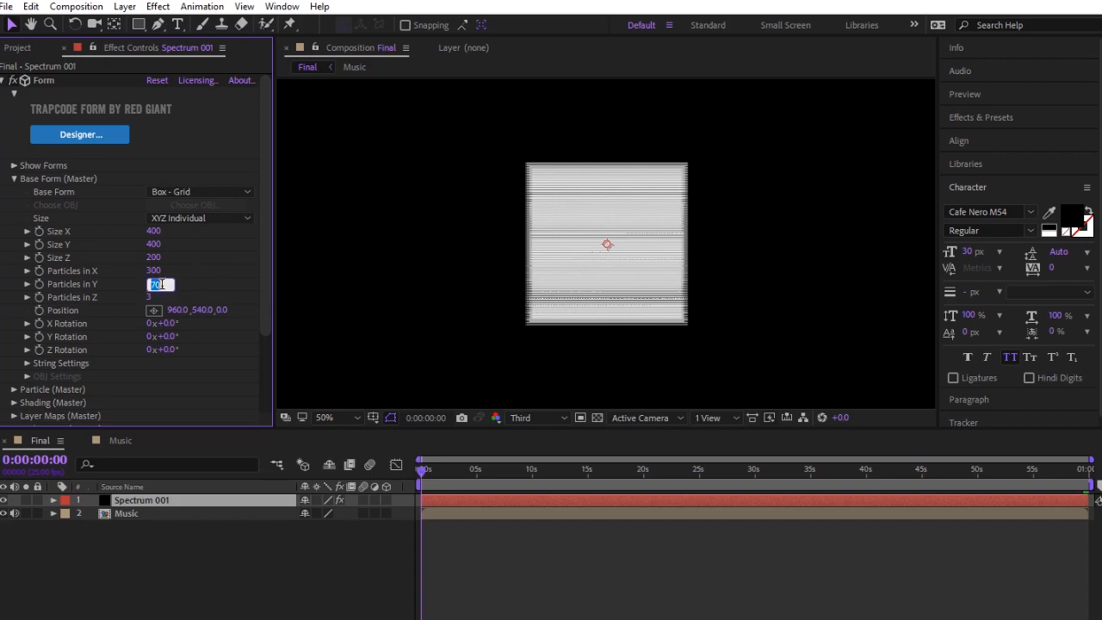
text(300)
key(Return)
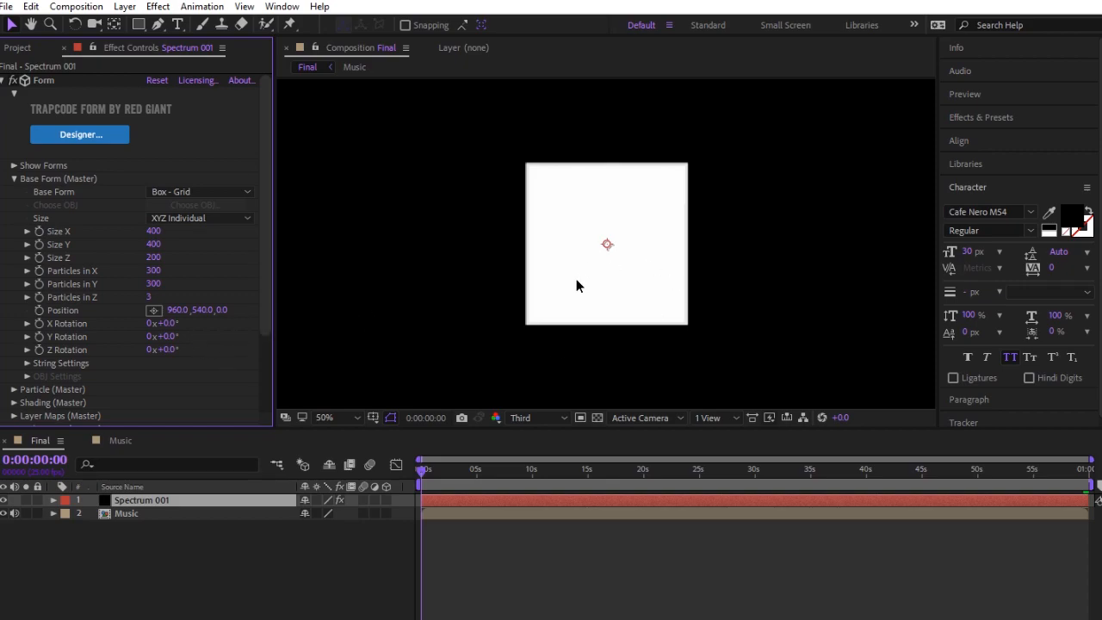
click(149, 297)
text(1)
key(Return)
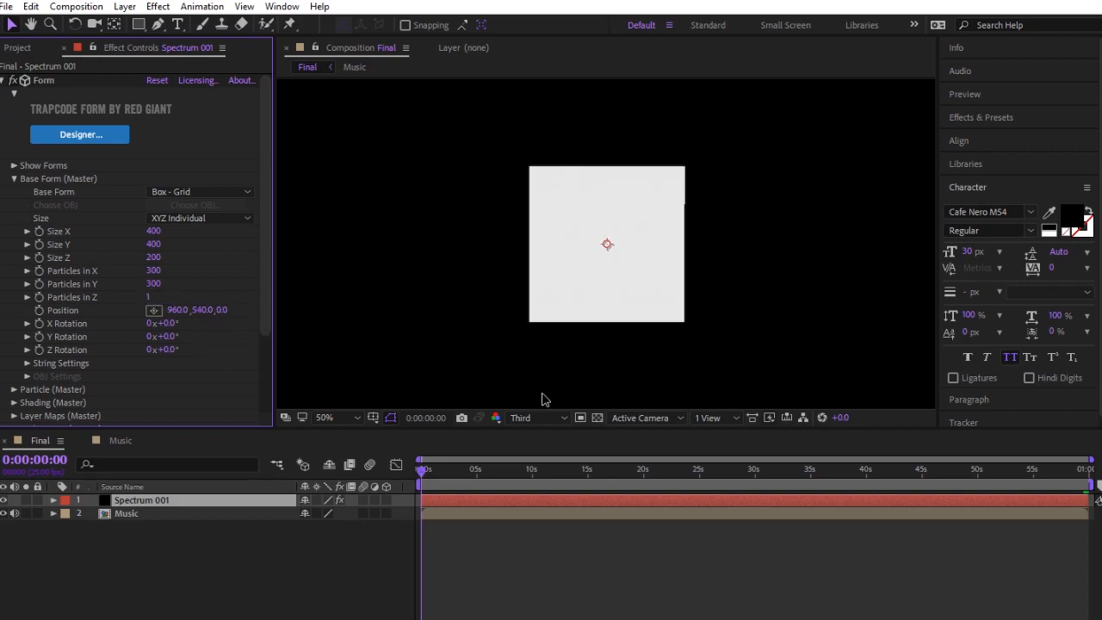
key(comma)
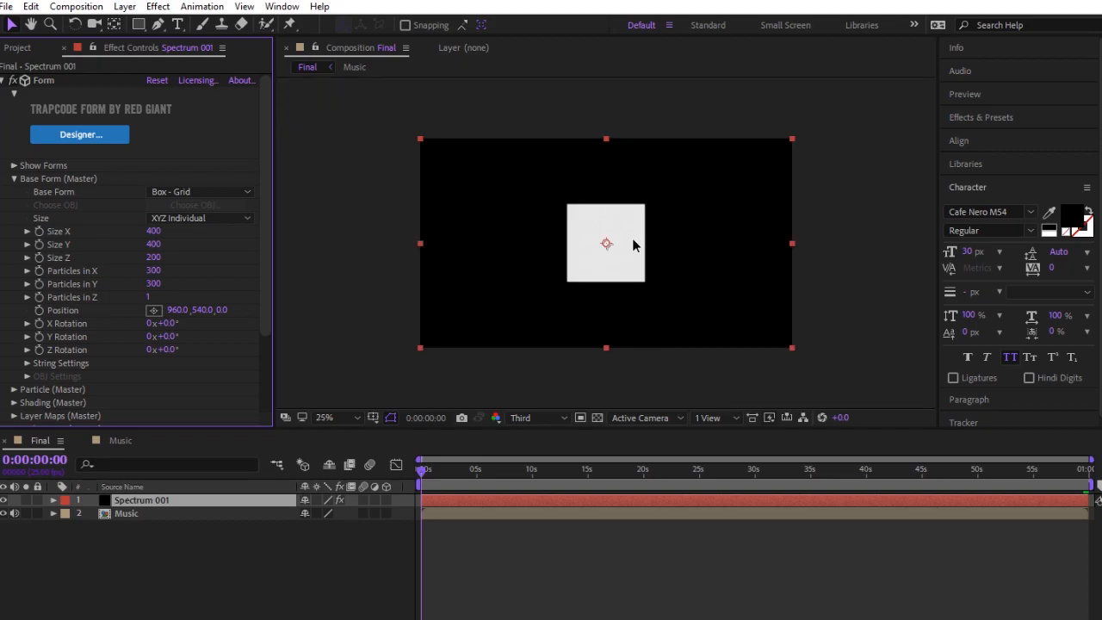
key(period)
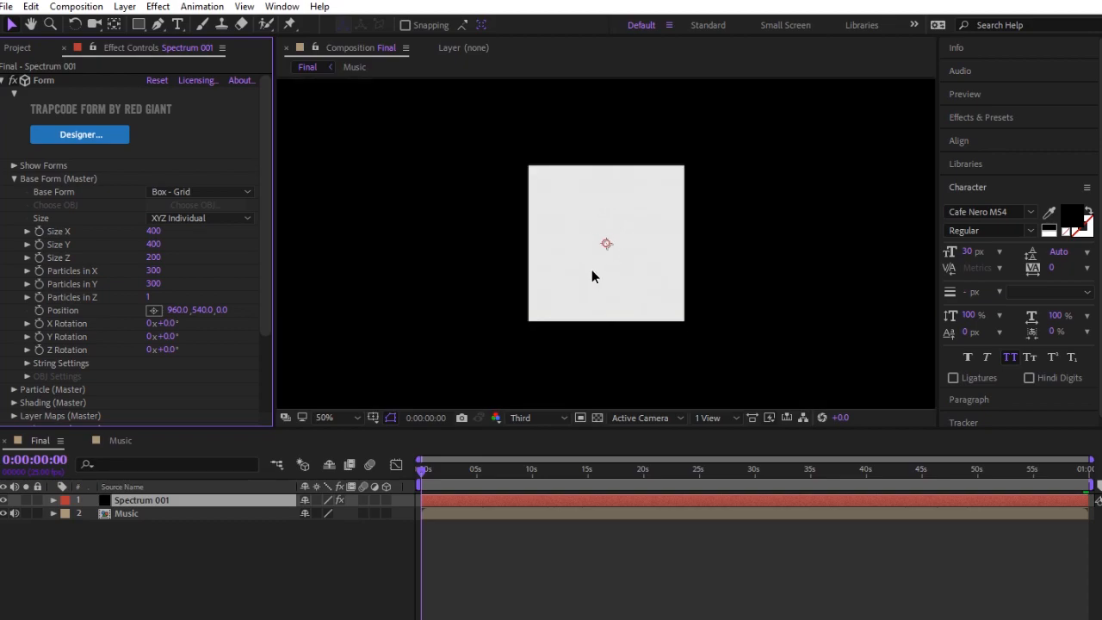
- Set the strength of Sphere 1 in Form's master spherical field to 100
click(13, 179)
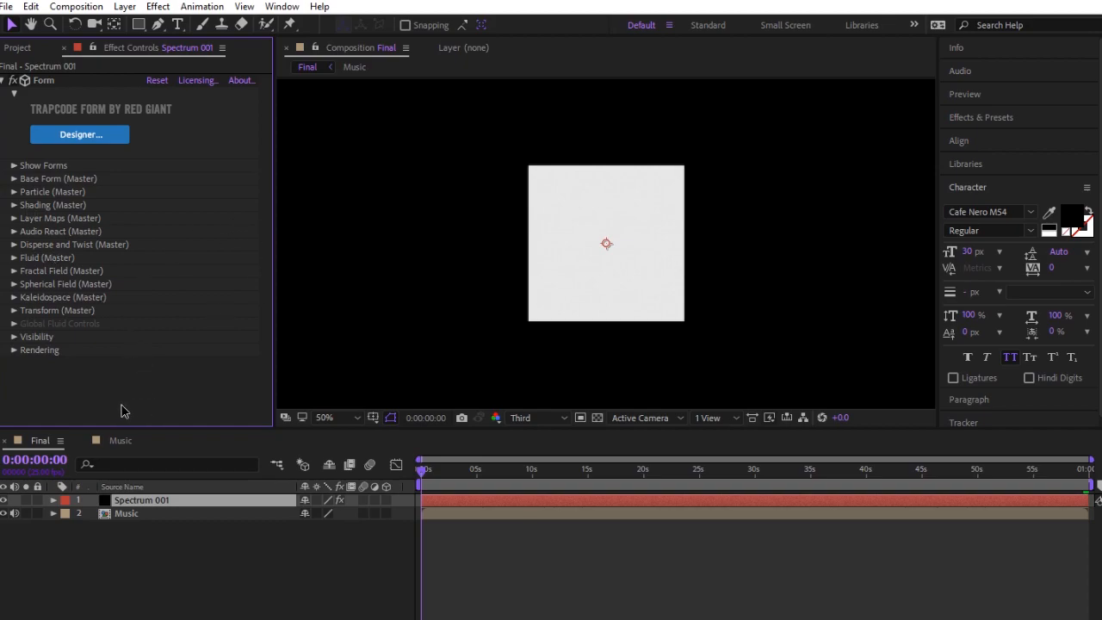
click(13, 285)
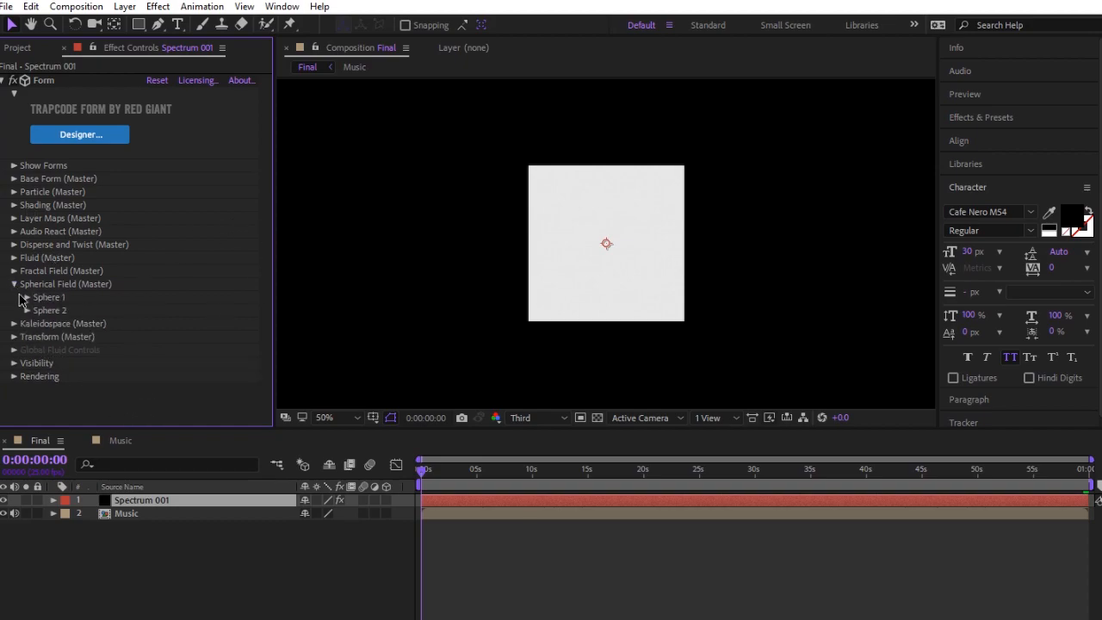
click(25, 298)
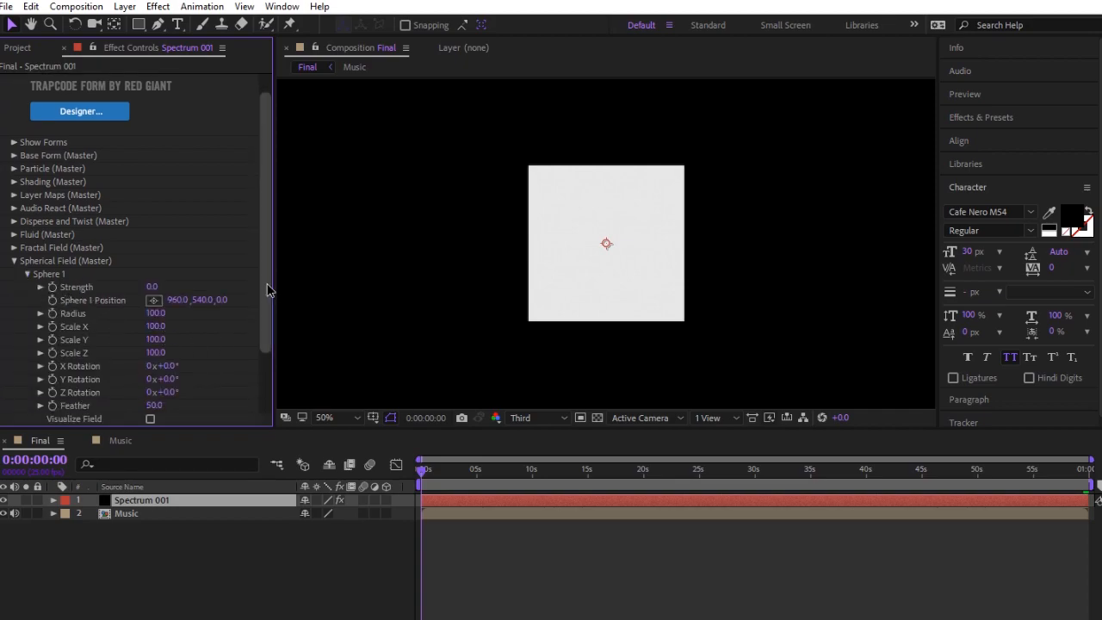
scroll(262, 310, down, 2)
scroll(263, 310, down, 1)
click(155, 259)
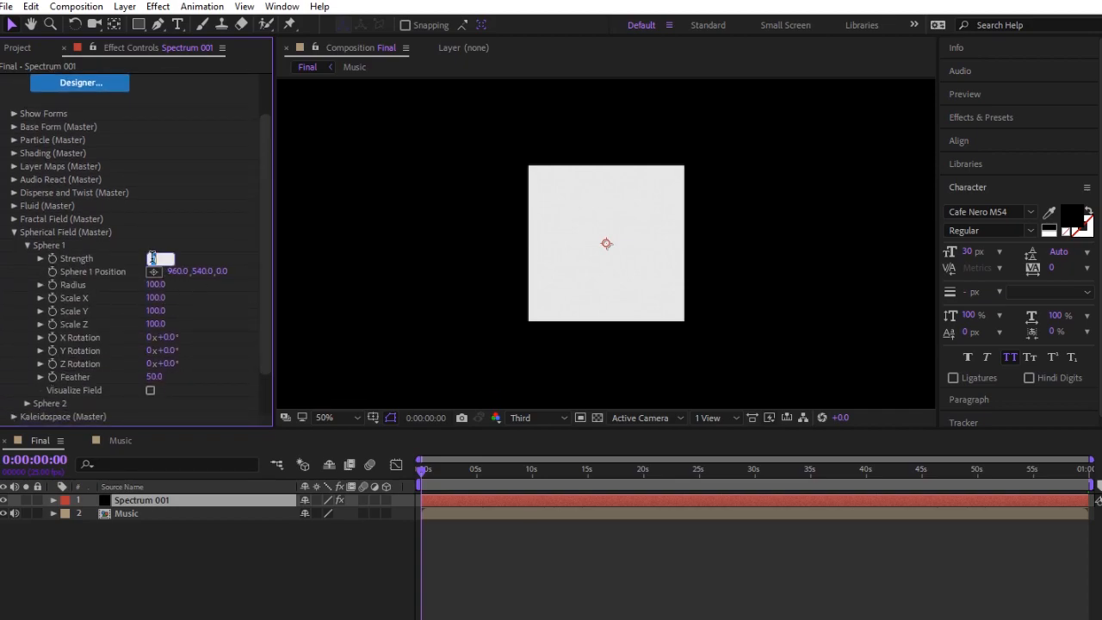
text(100)
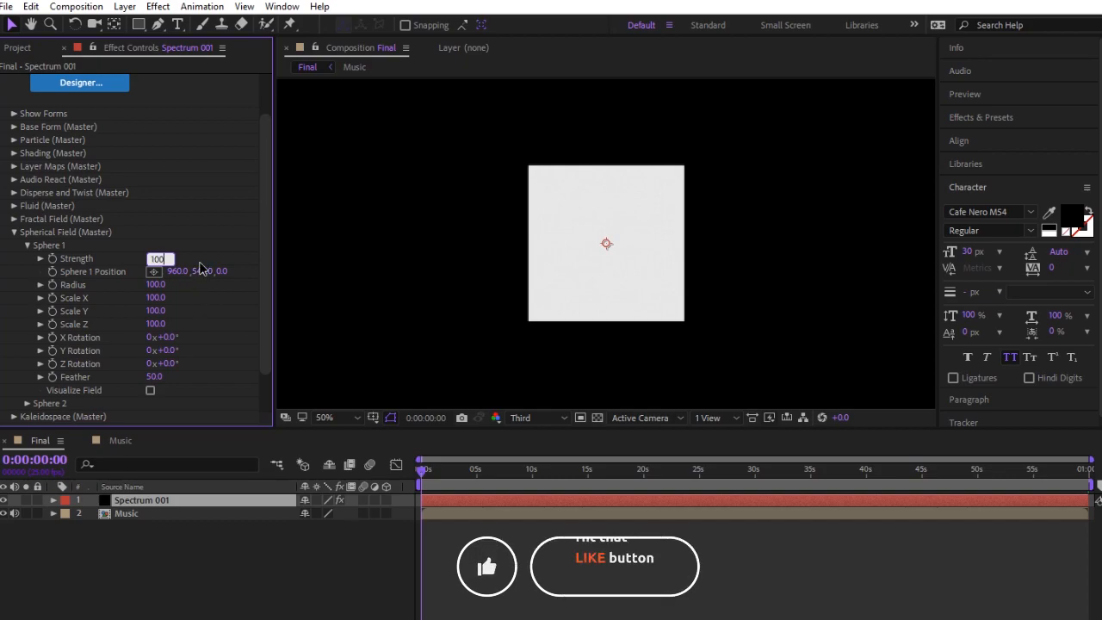
key(Return)
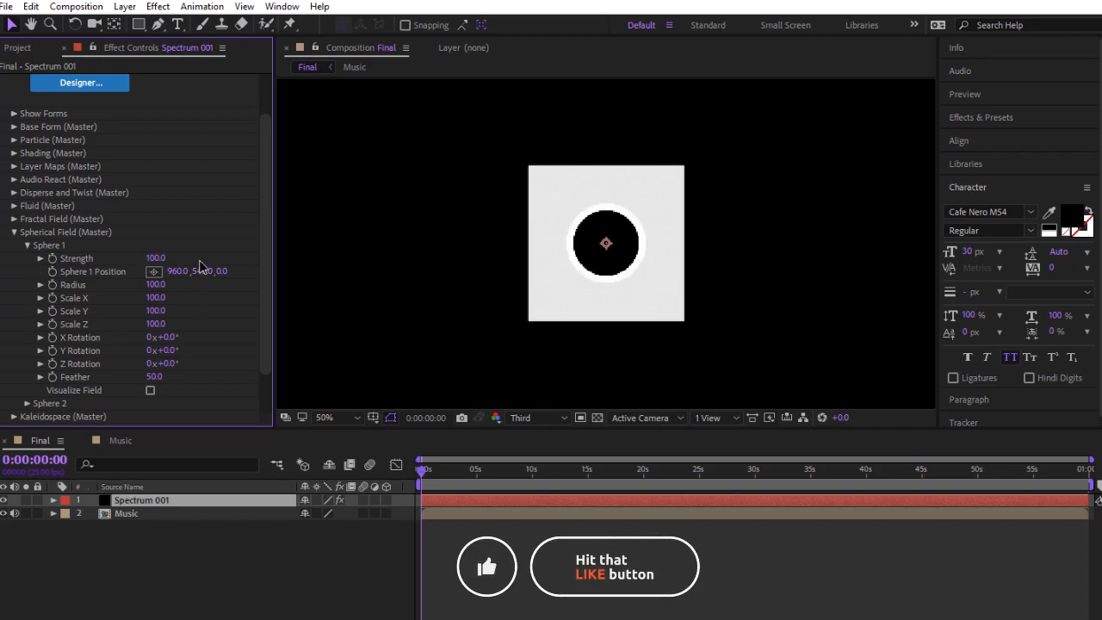
- Set the radius of Sphere 1 in the spherical field to 300
click(156, 284)
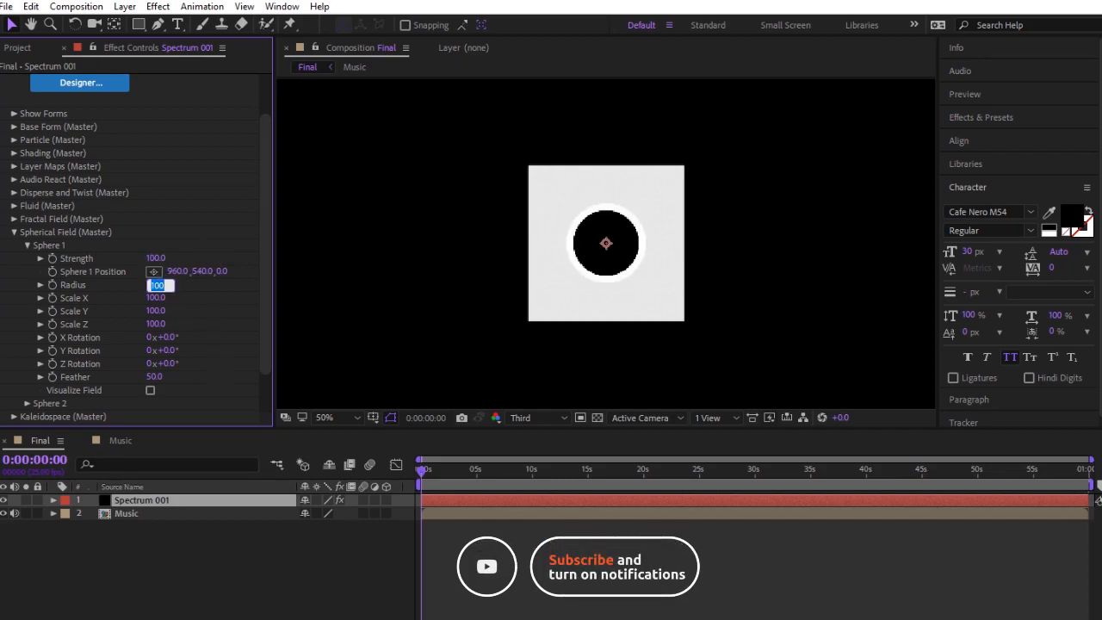
key(Return)
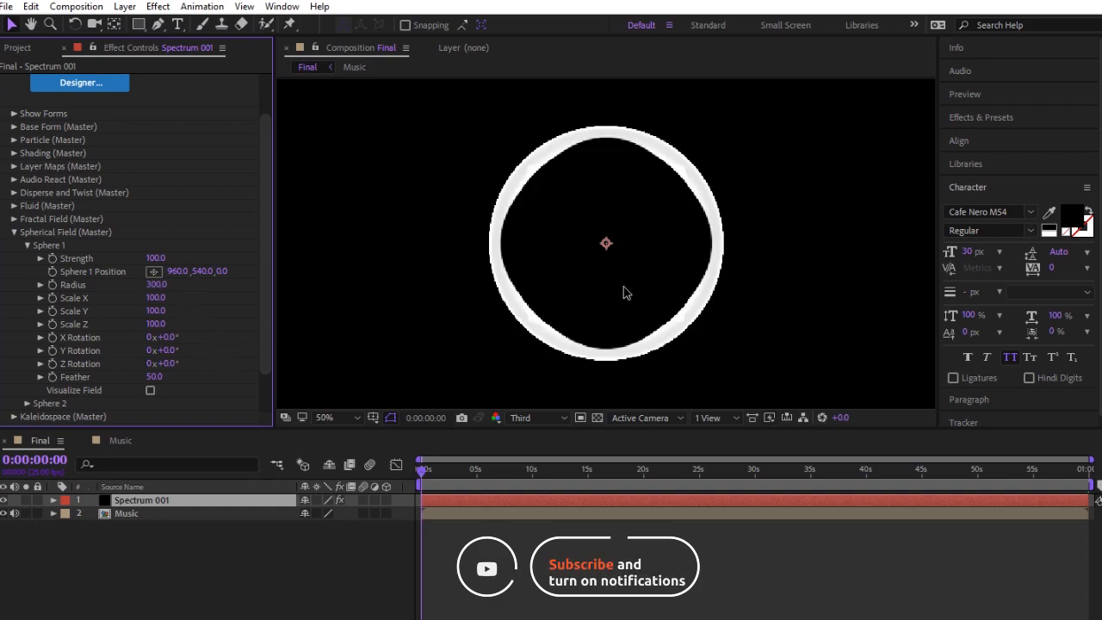
key(comma)
key(comma)
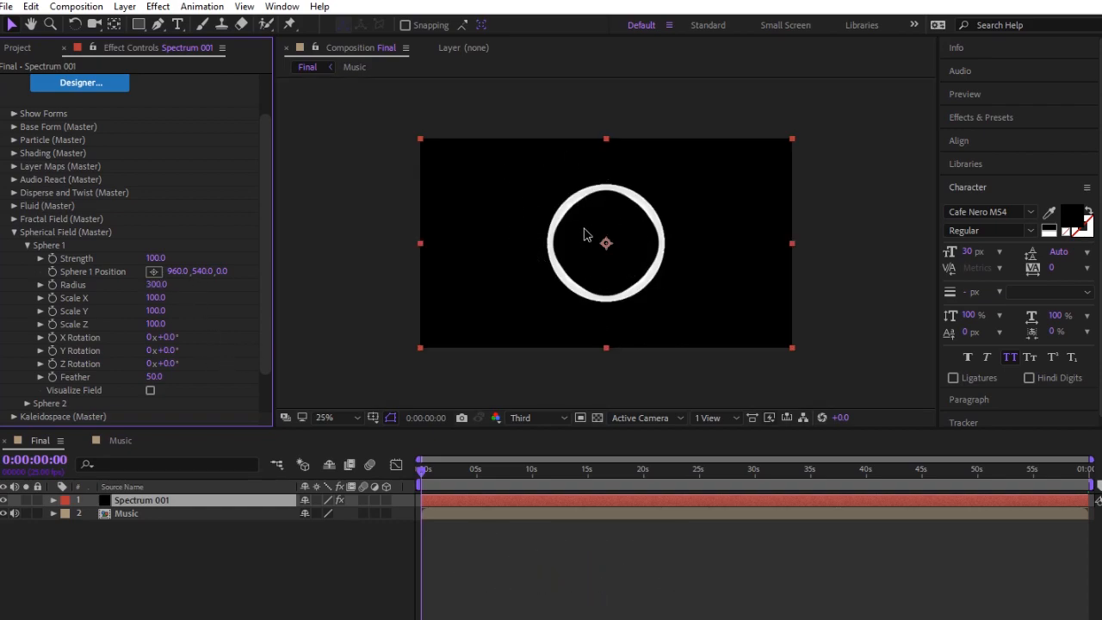
key(period)
key(period)
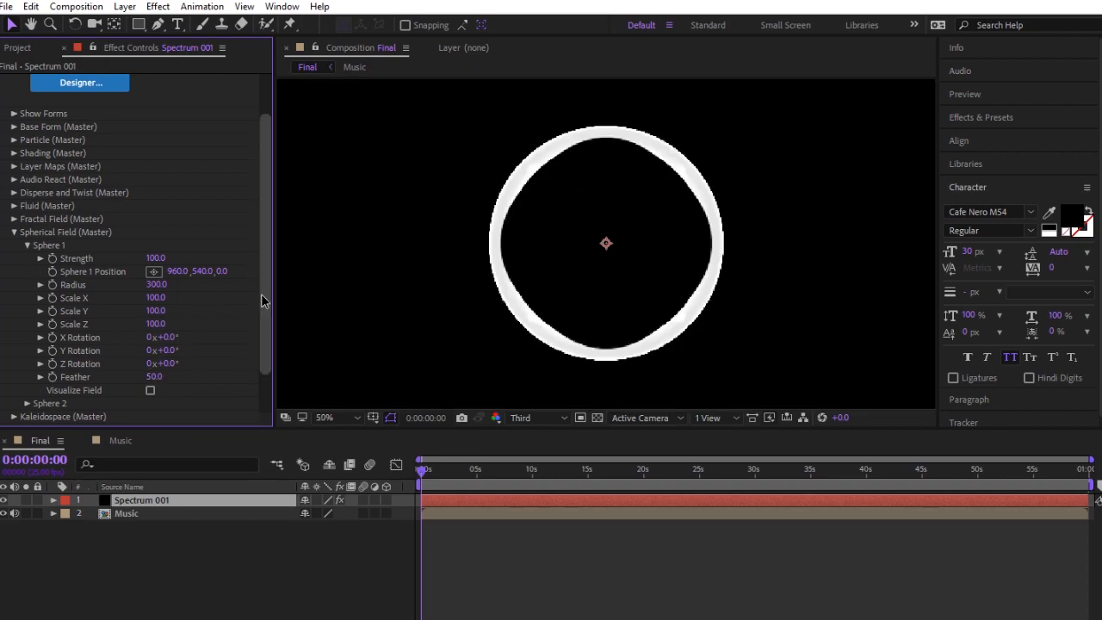
- Set the feather of Sphere 1 in the spherical field to 45
drag(263, 301, 258, 342)
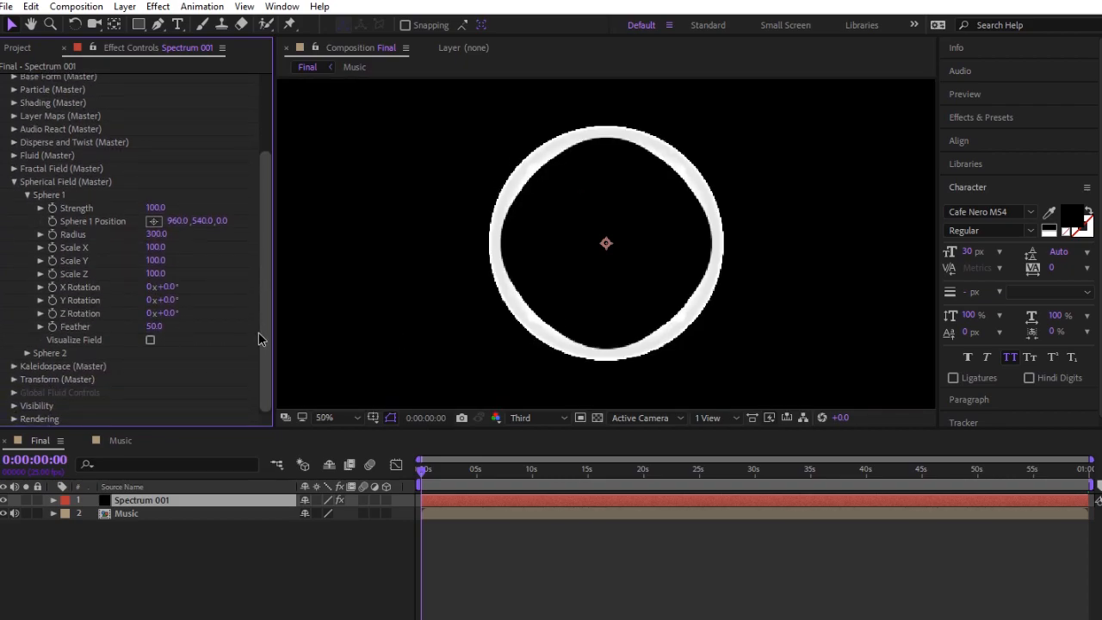
click(154, 327)
text(45)
key(Return)
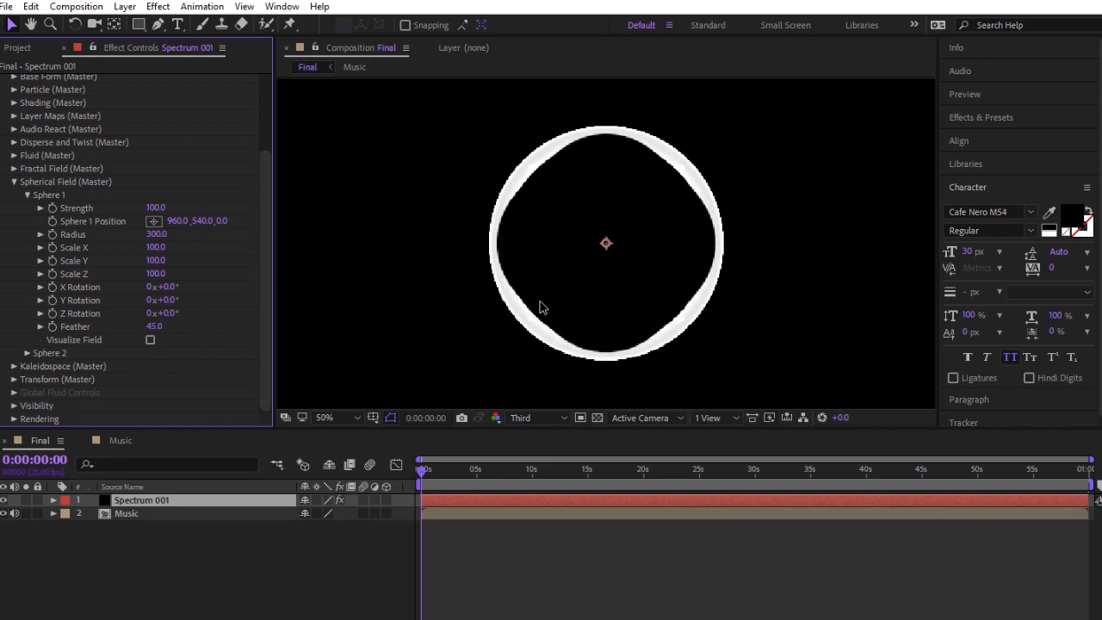
key(comma)
click(336, 417)
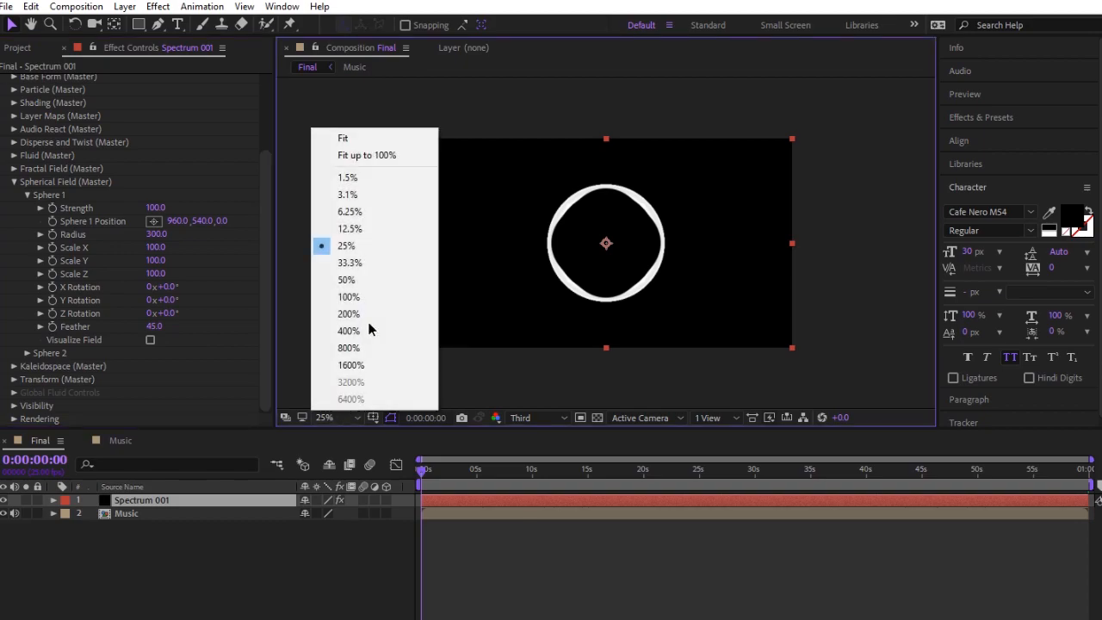
click(352, 257)
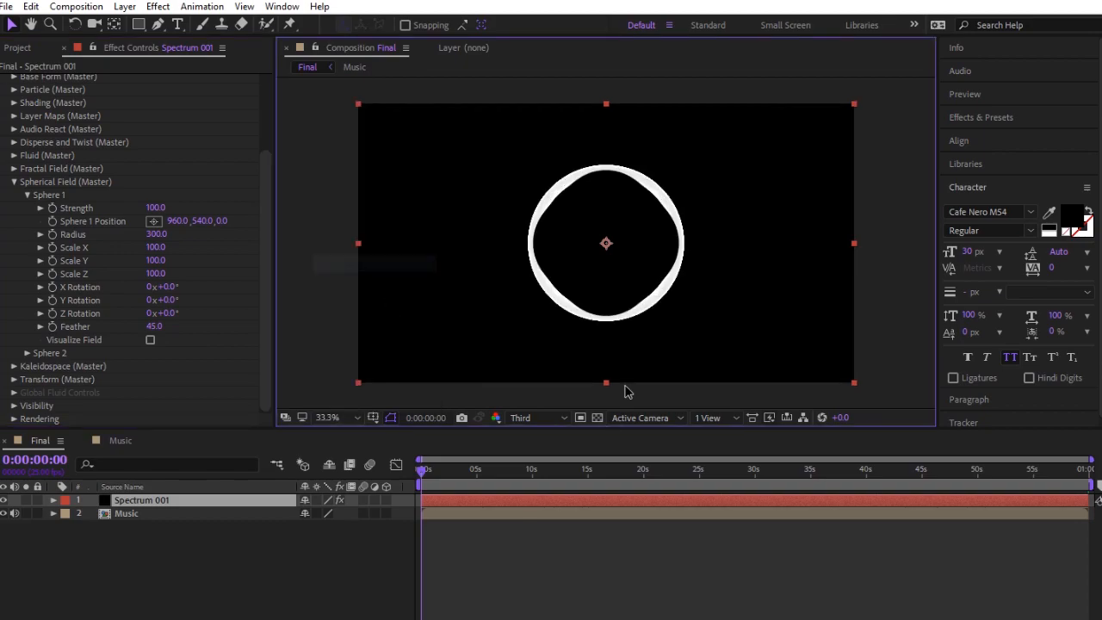
- Set both Affect Size and Affect Opacity of Form's master fractal field to 2
click(13, 182)
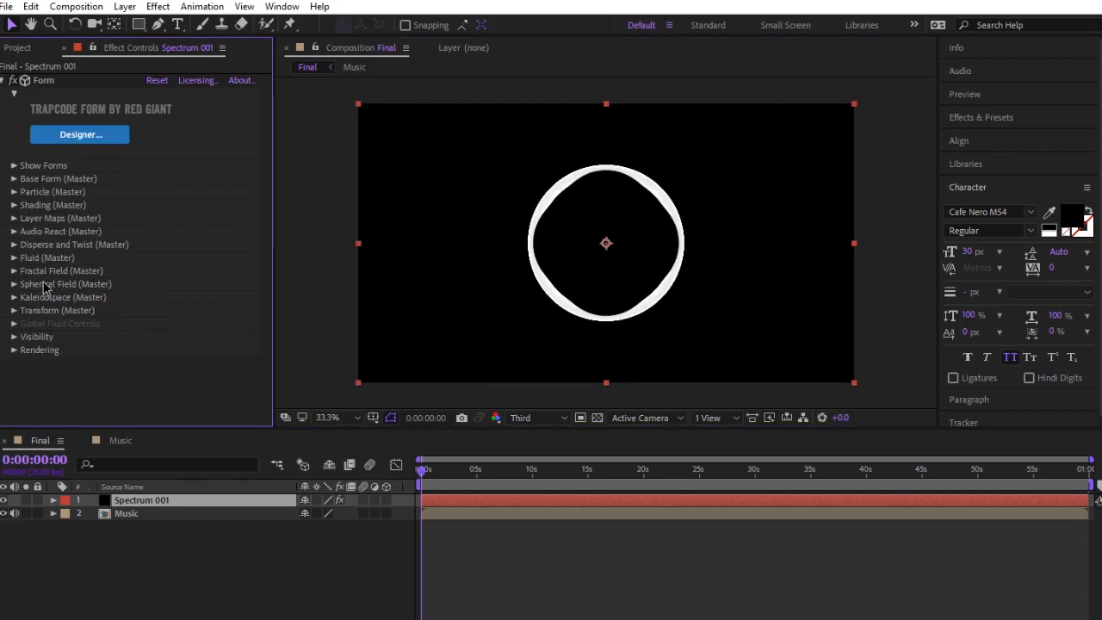
click(13, 270)
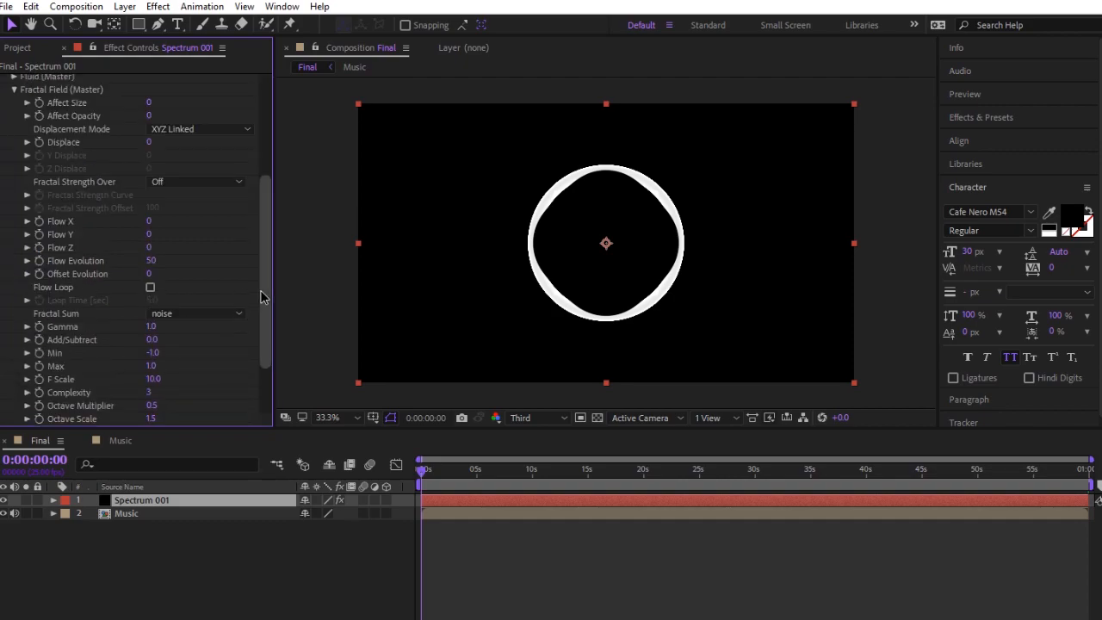
scroll(262, 297, up, 5)
click(149, 203)
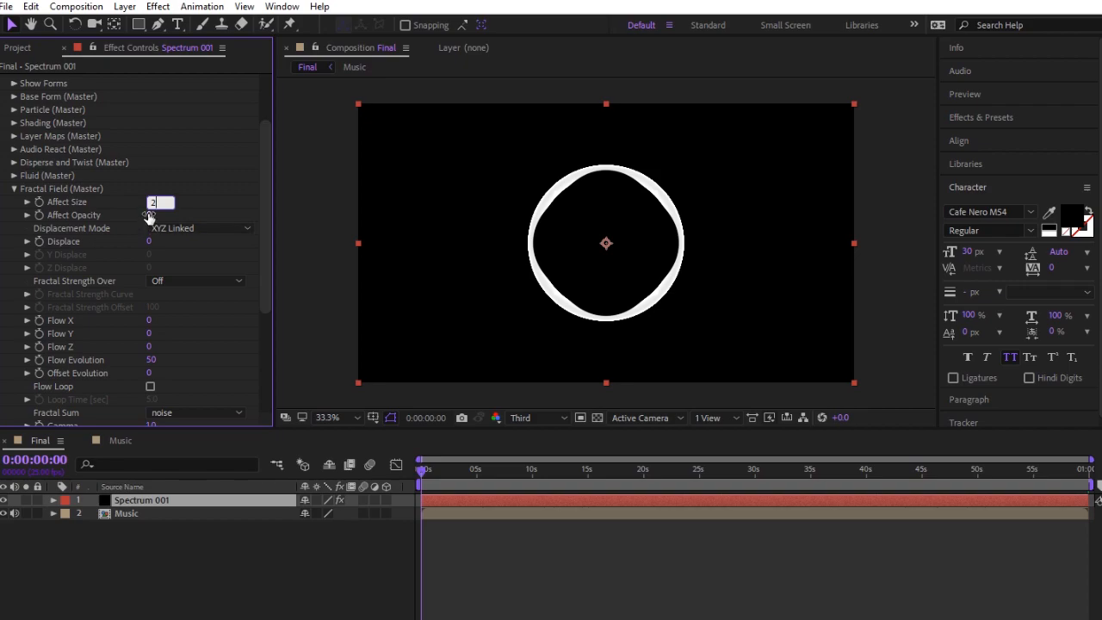
text(2)
key(Tab)
text(2)
key(Return)
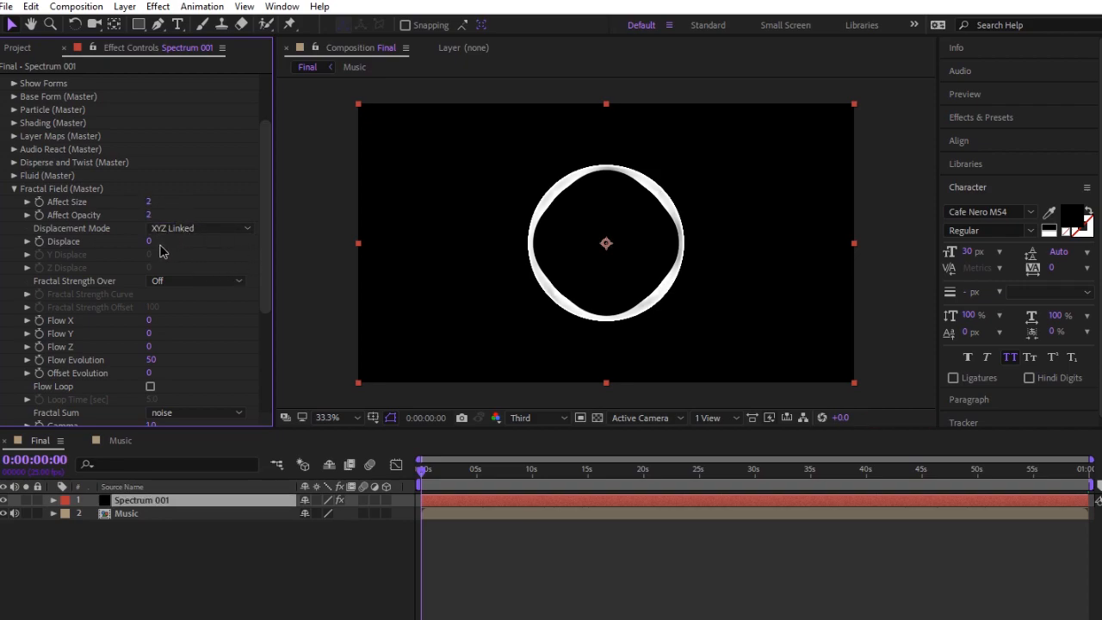
- Move the current time to 0:00:01:22 and set the fractal field's Displace value to 120
click(442, 473)
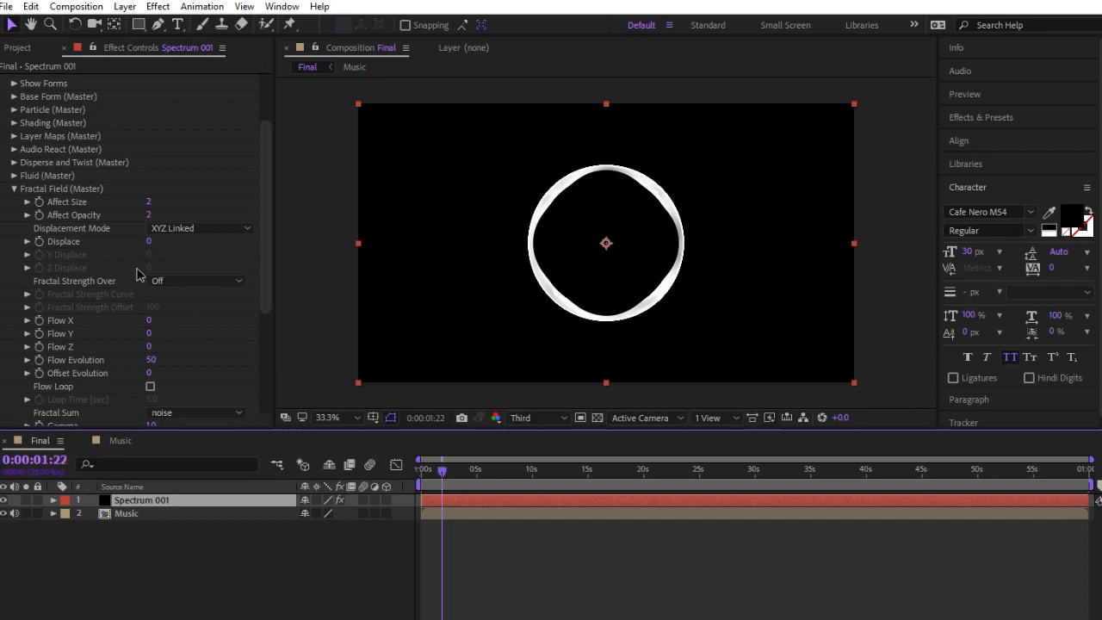
click(149, 241)
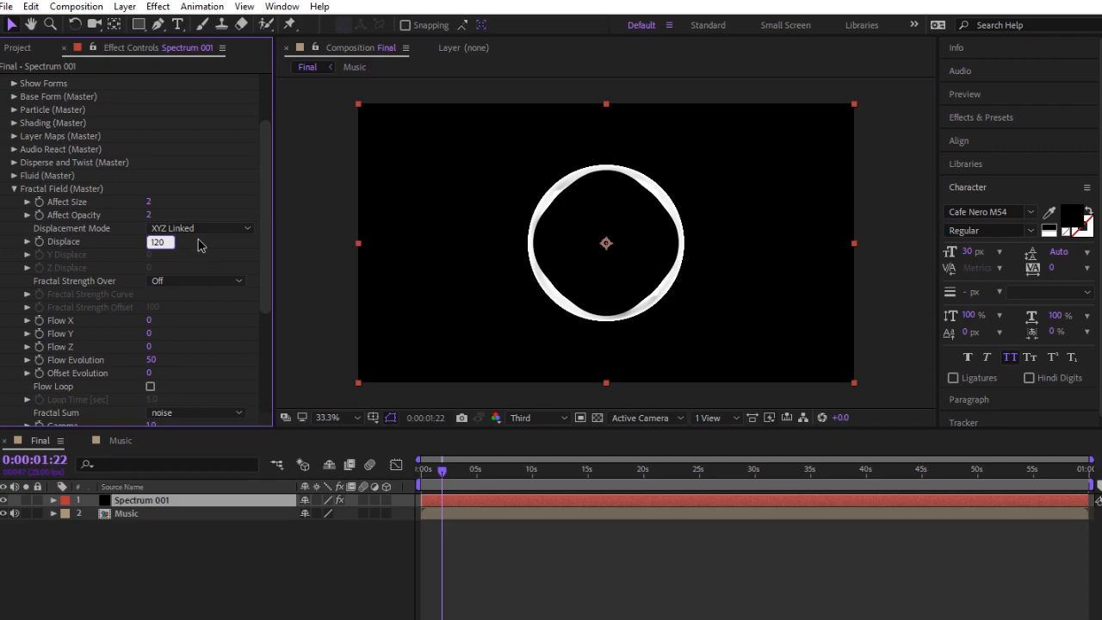
key(Return)
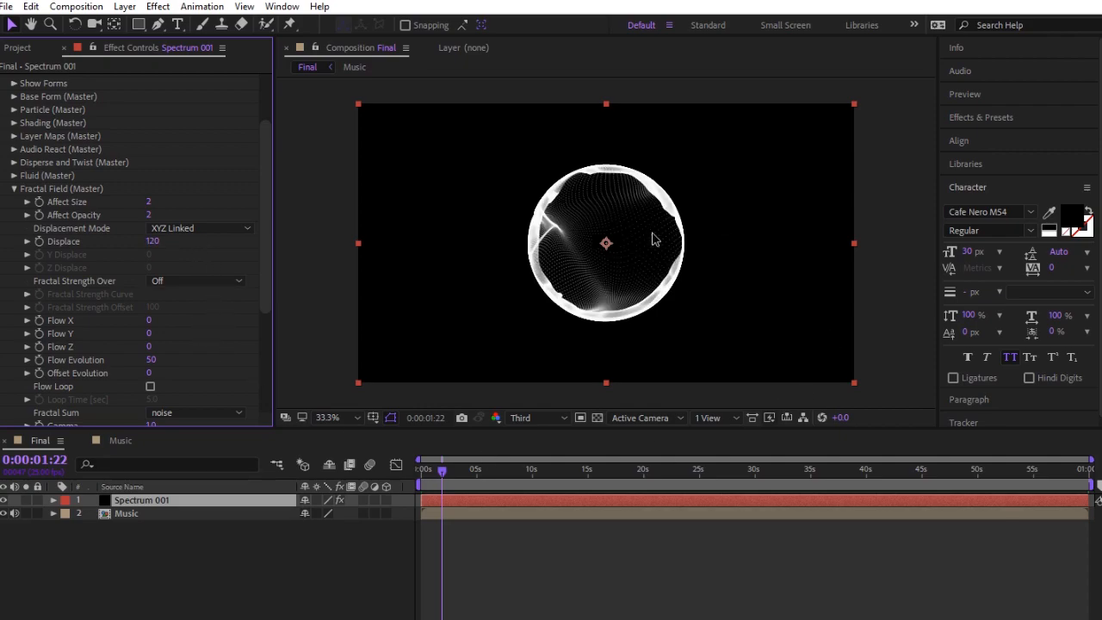
key(slash)
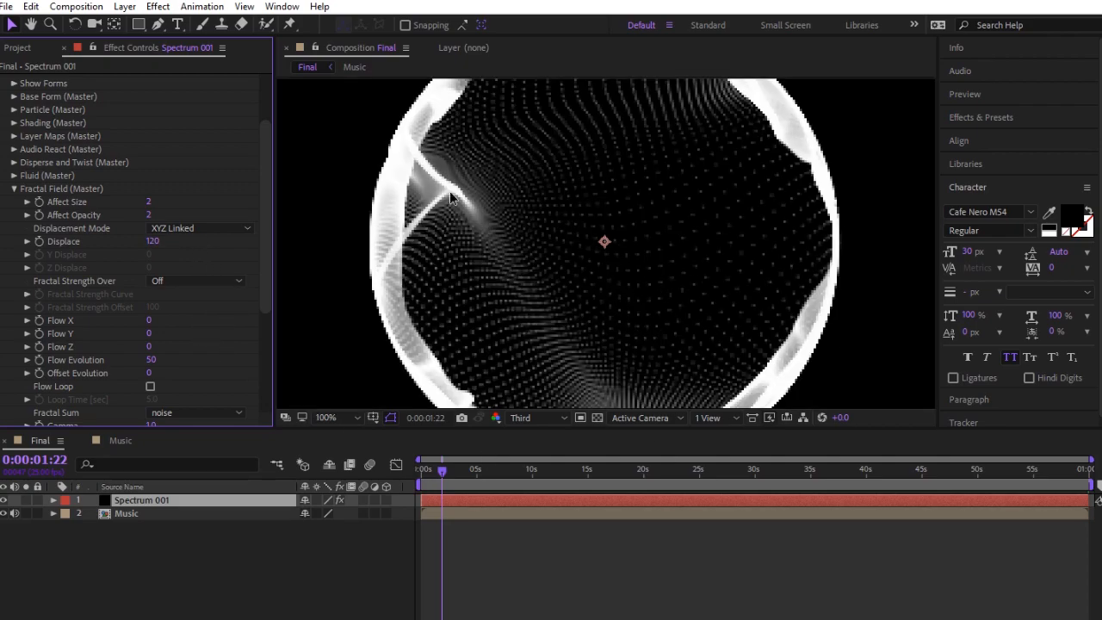
key(comma)
key(comma)
key(comma)
key(comma)
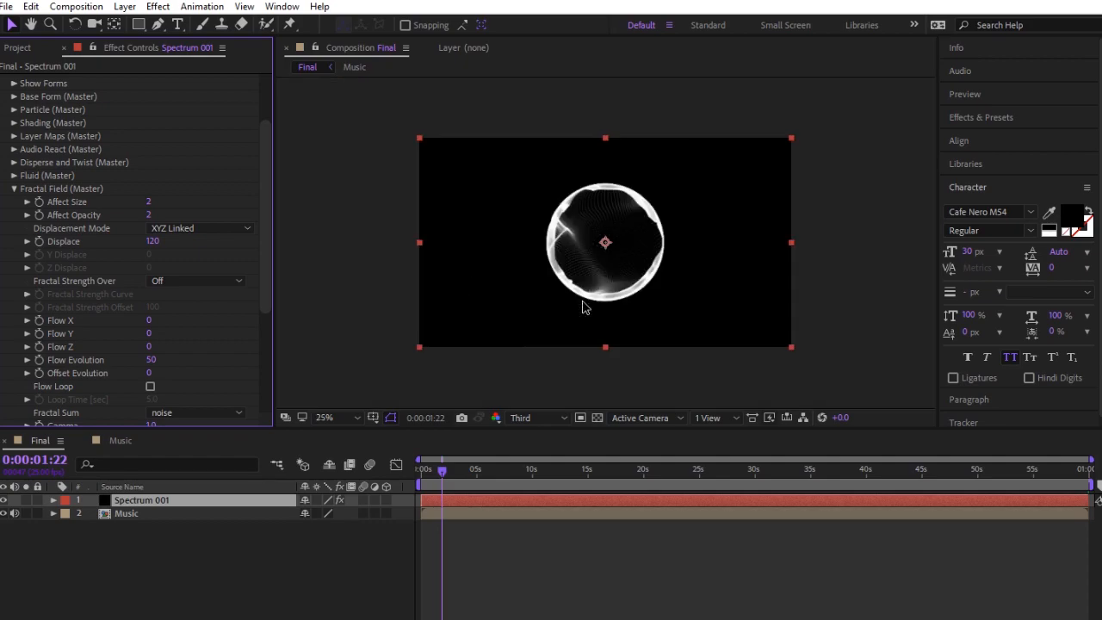
mouse_move(262, 288)
mouse_down()
mouse_move(263, 310)
mouse_move(261, 275)
mouse_up()
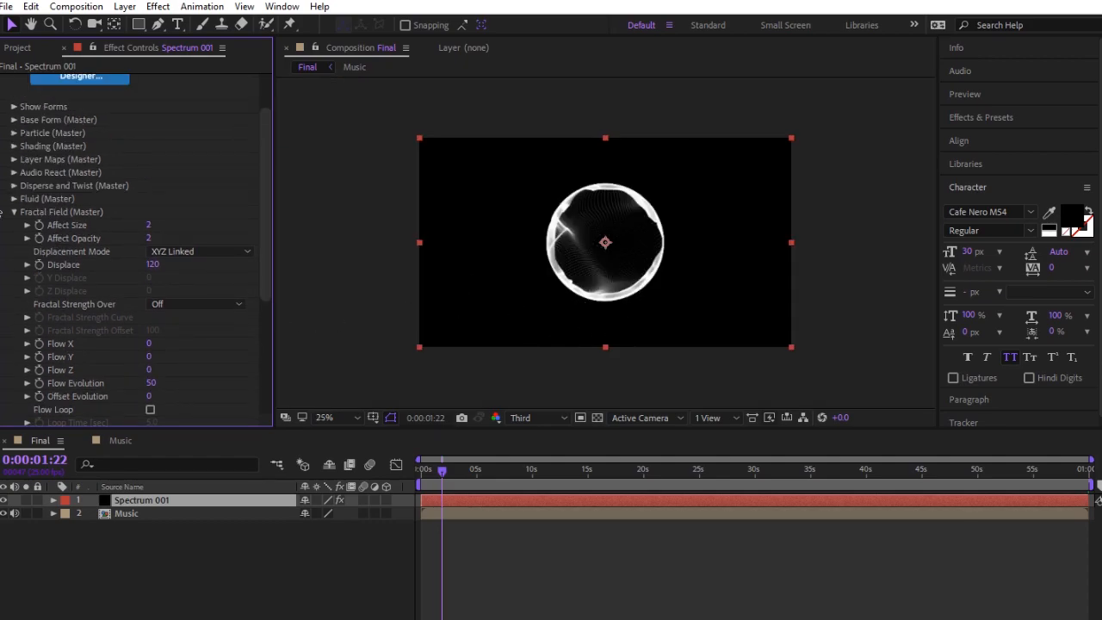
click(14, 213)
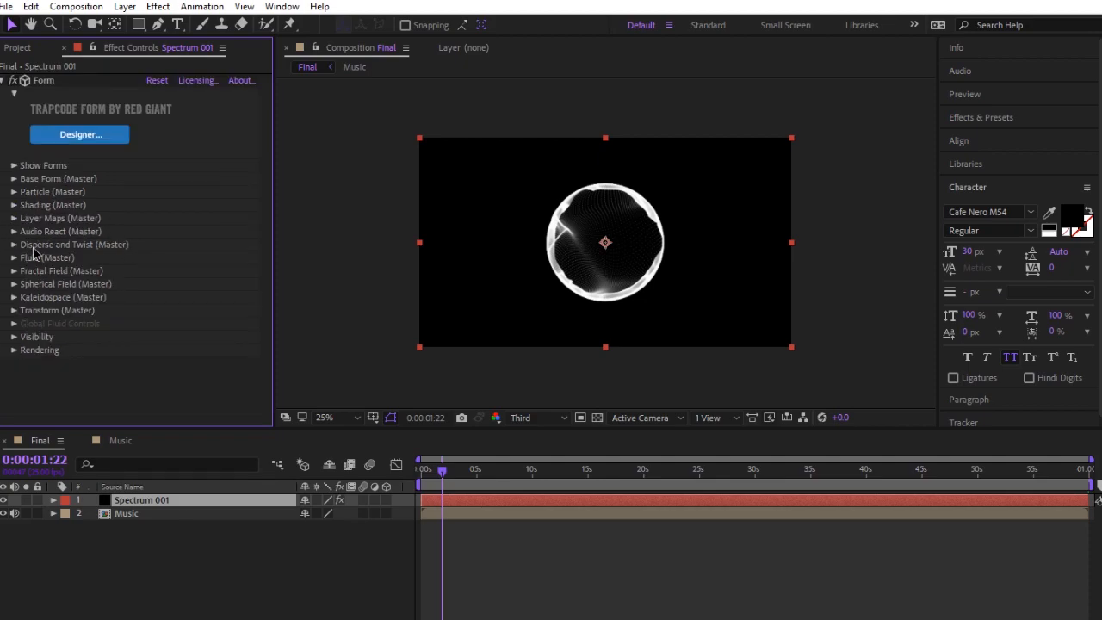
- Move the current time to 0:00:03:09 and assign the Music layer as the Spectrum 001 form's Audio React audio layer
click(459, 472)
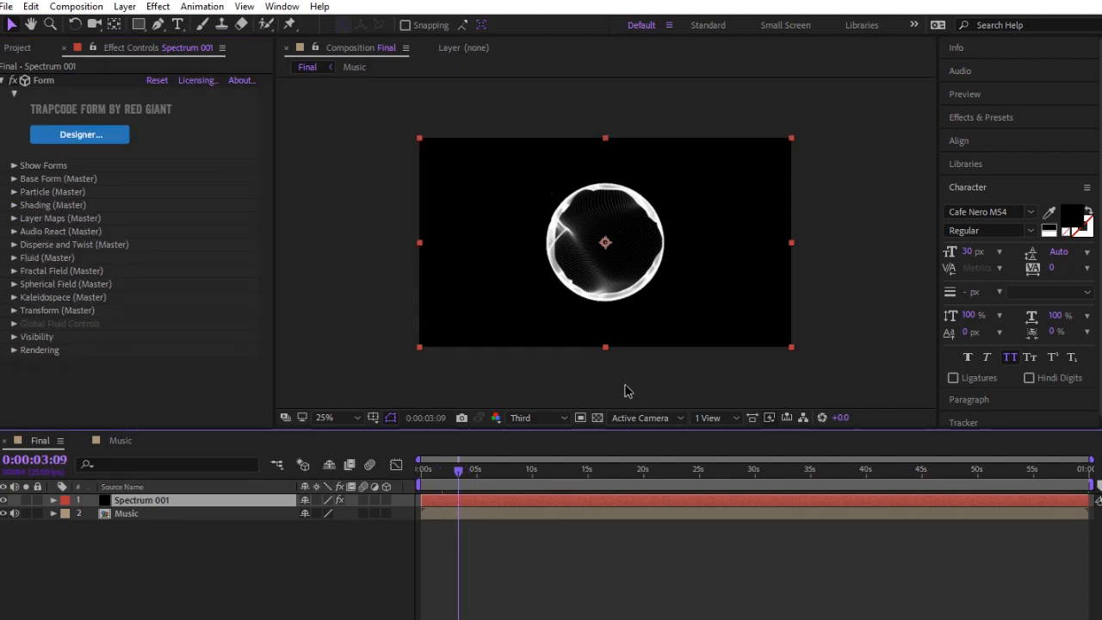
click(209, 511)
click(205, 501)
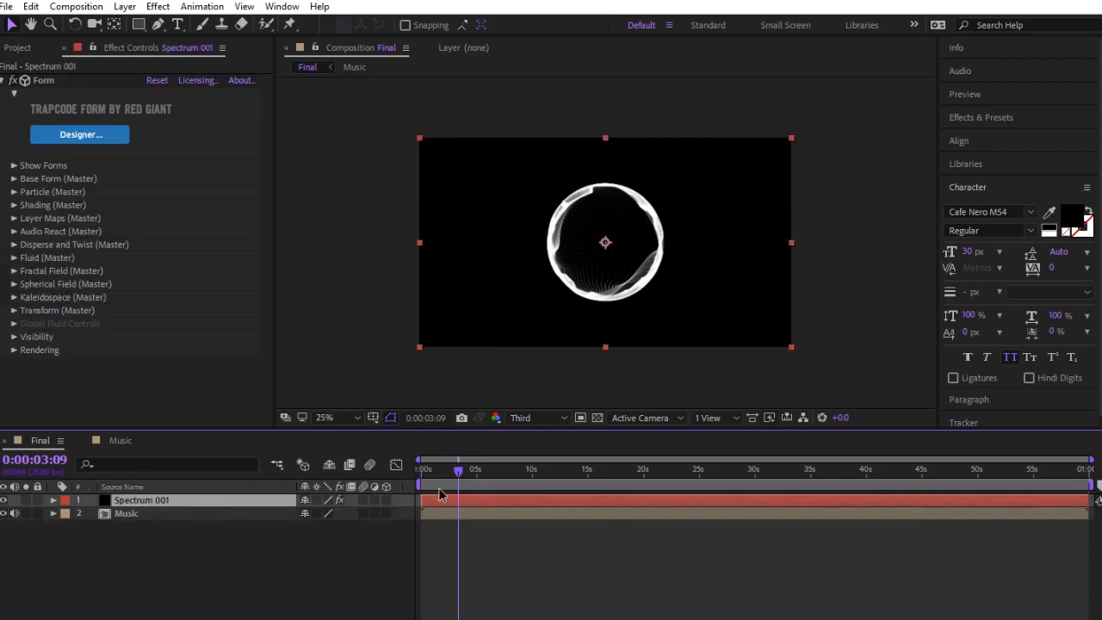
click(13, 231)
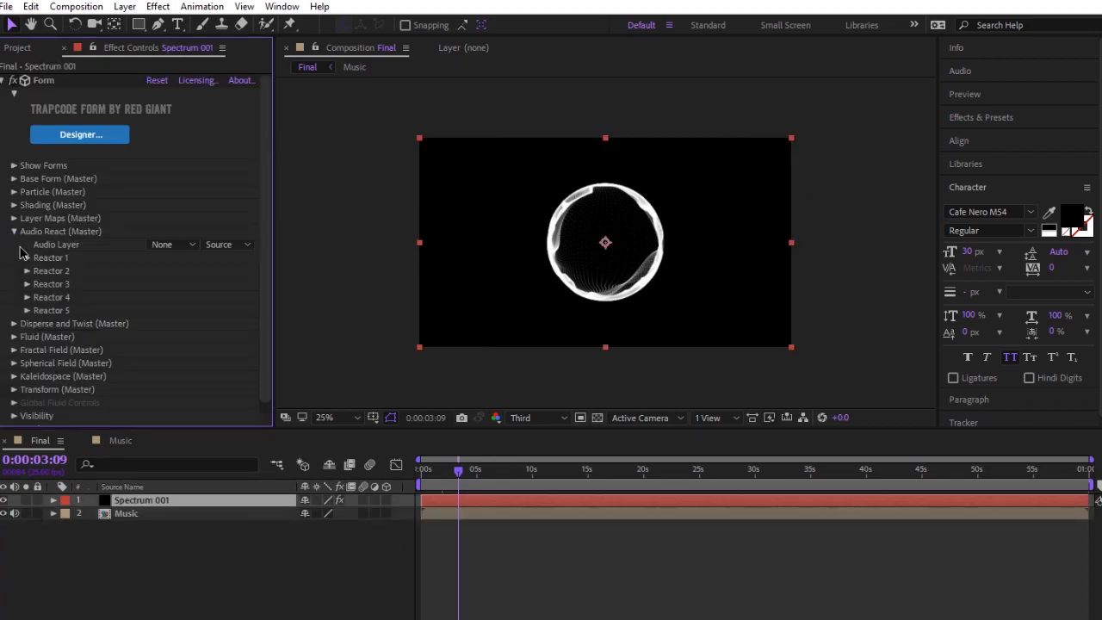
click(172, 244)
click(192, 303)
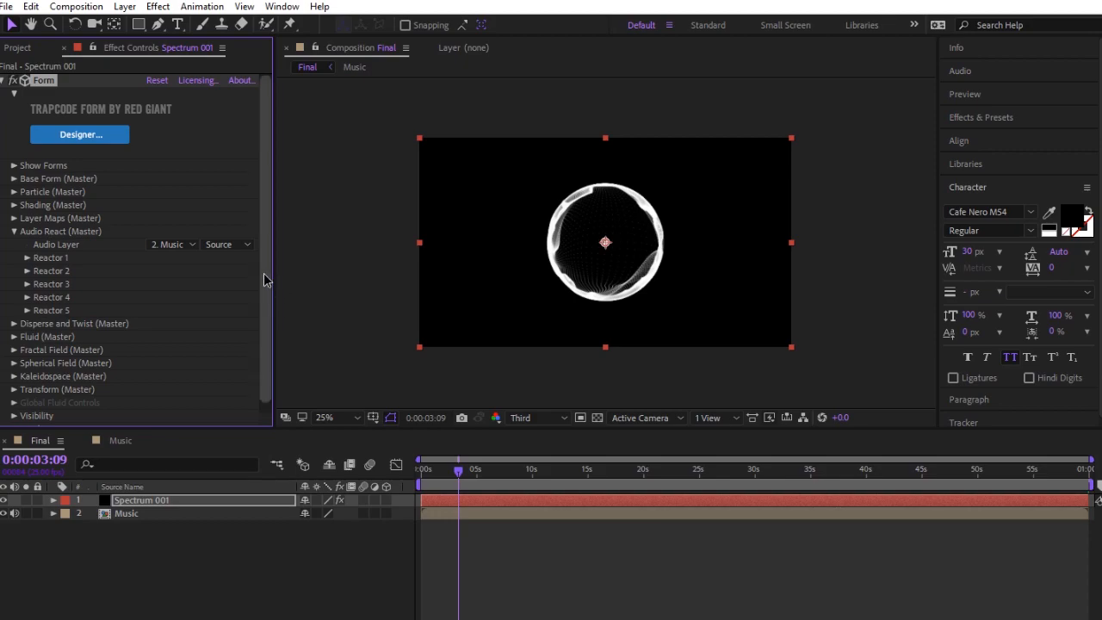
- Map Audio React's Reactor 1 to Fractal and preview the frame at 0:00:04:10
scroll(172, 293, down, 1)
click(26, 248)
scroll(172, 361, down, 1)
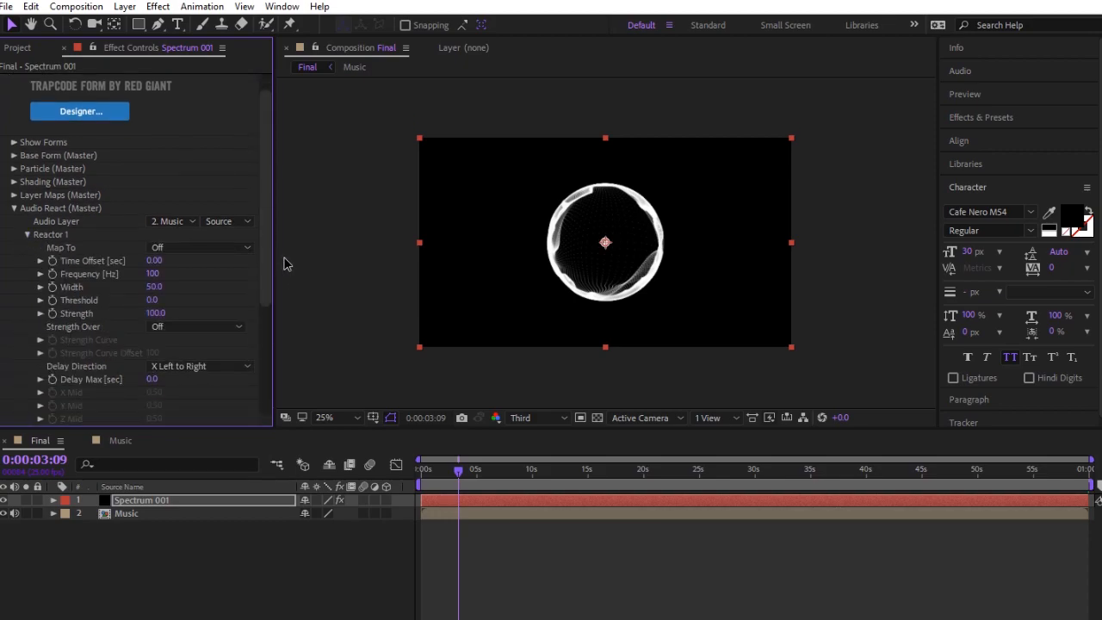
scroll(207, 258, down, 2)
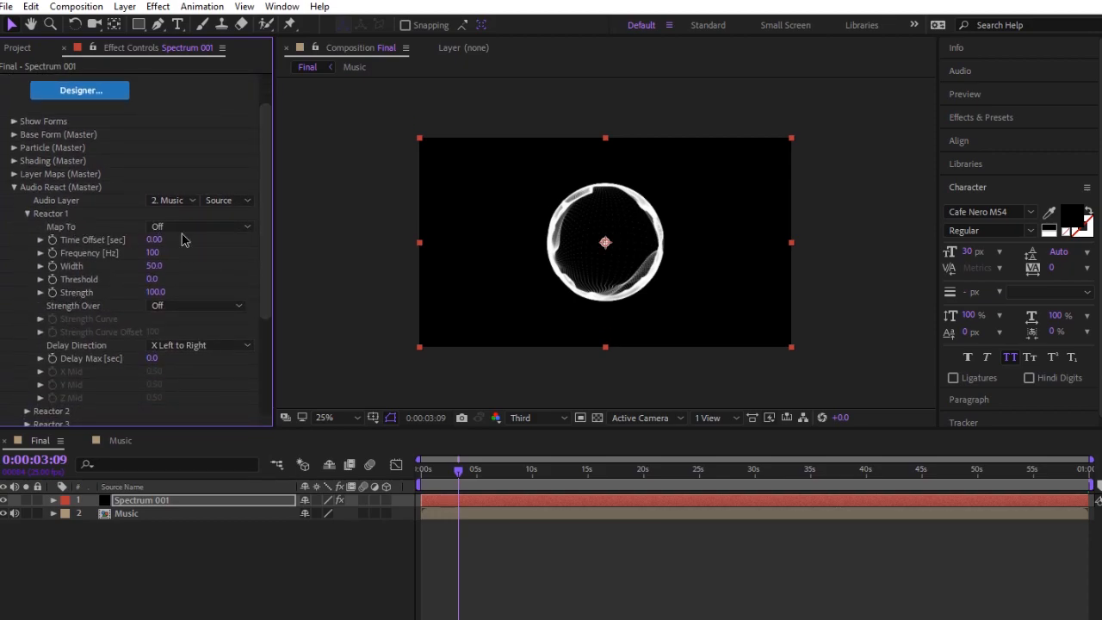
click(191, 228)
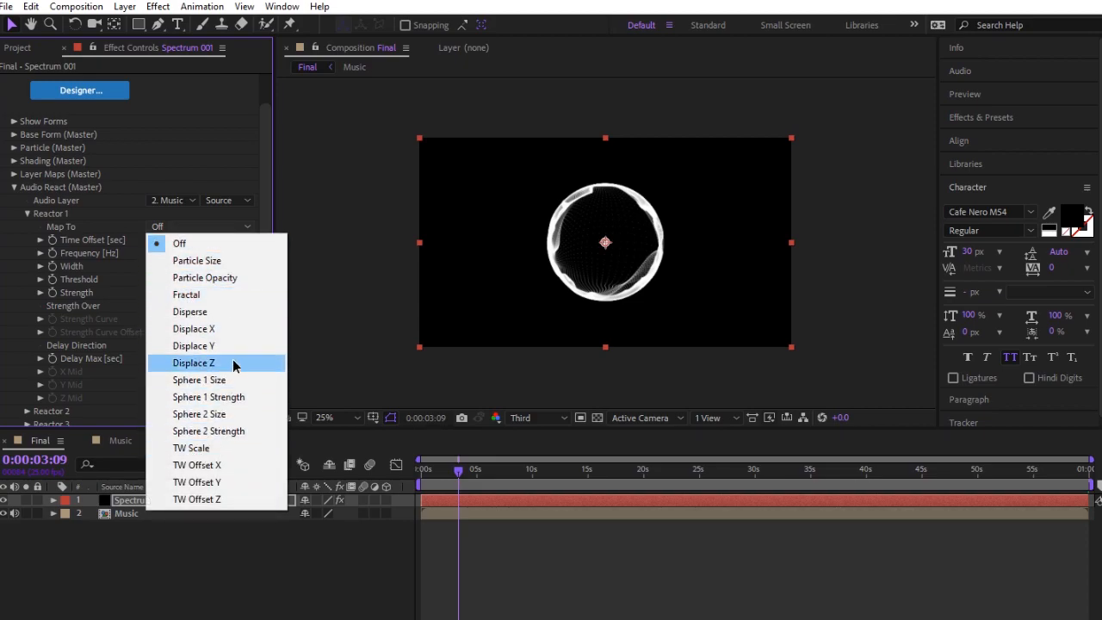
click(207, 295)
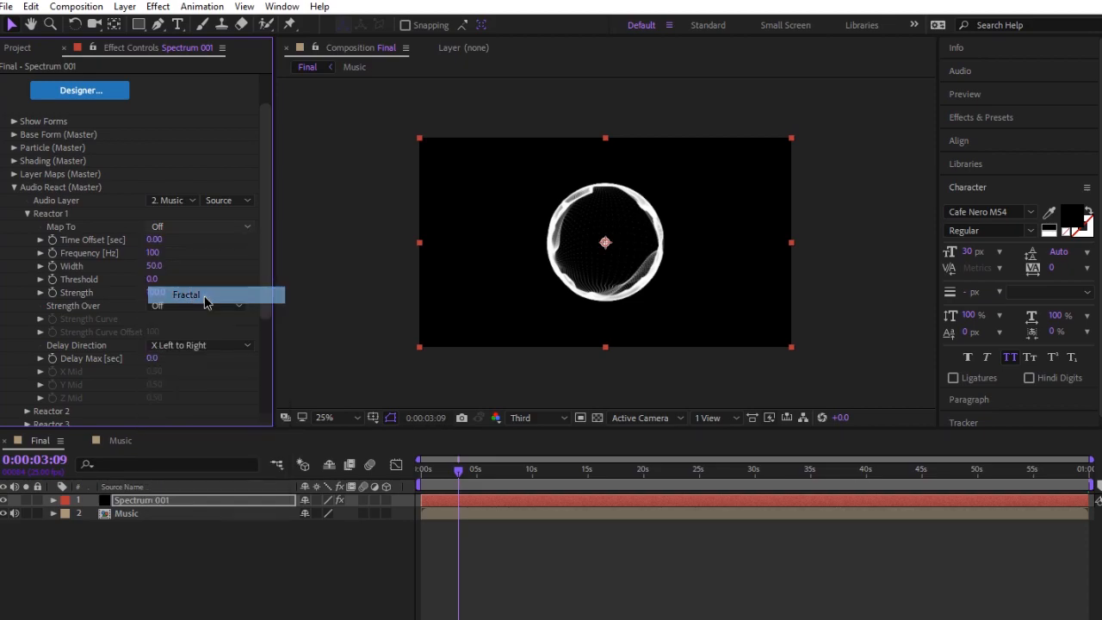
click(470, 478)
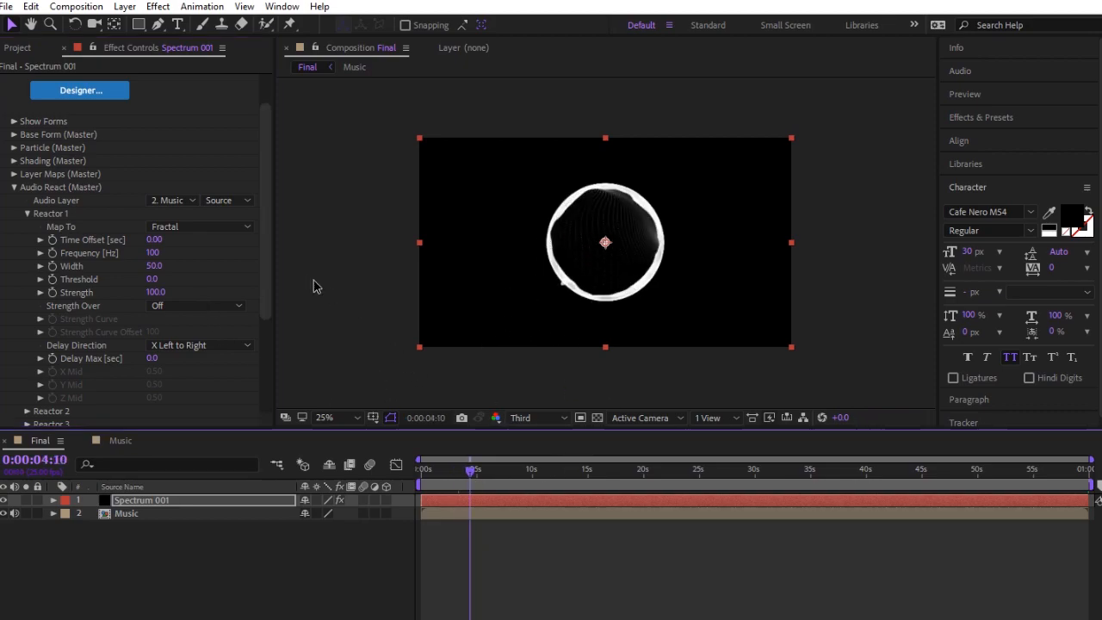
scroll(266, 301, down, 3)
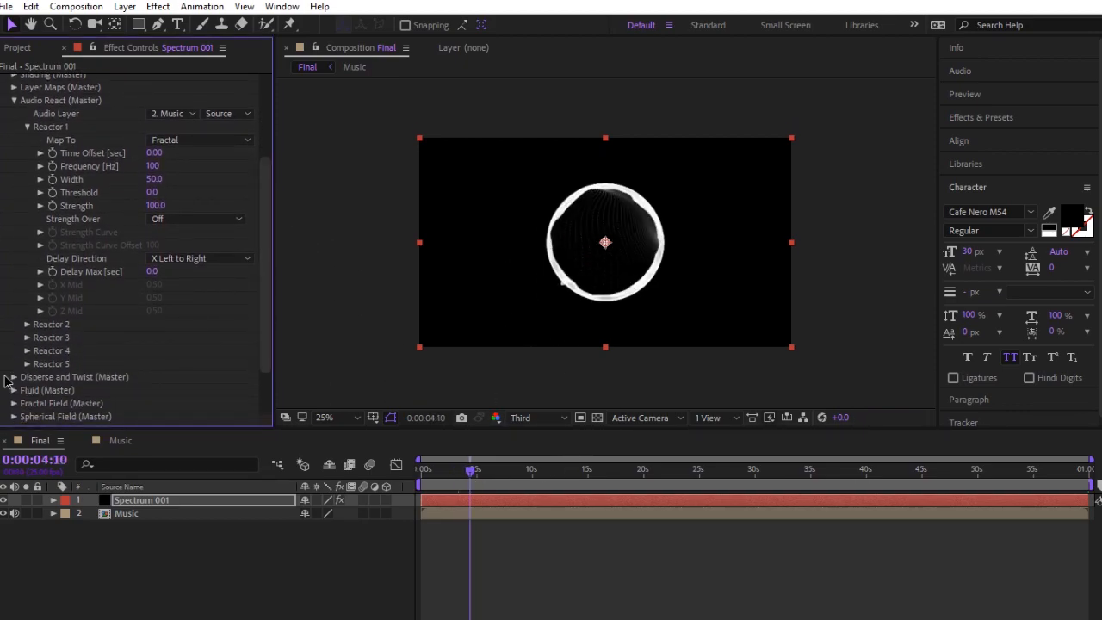
- Map Audio React's Reactor 2 to Sphere 1 Size
click(27, 324)
scroll(246, 320, down, 3)
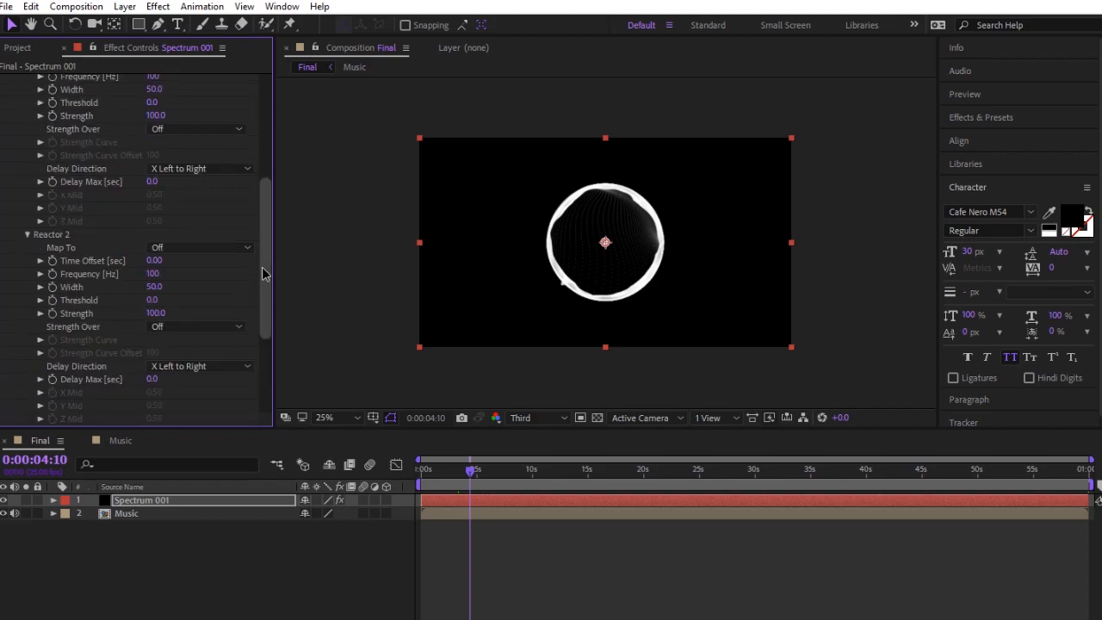
scroll(258, 275, down, 1)
click(182, 207)
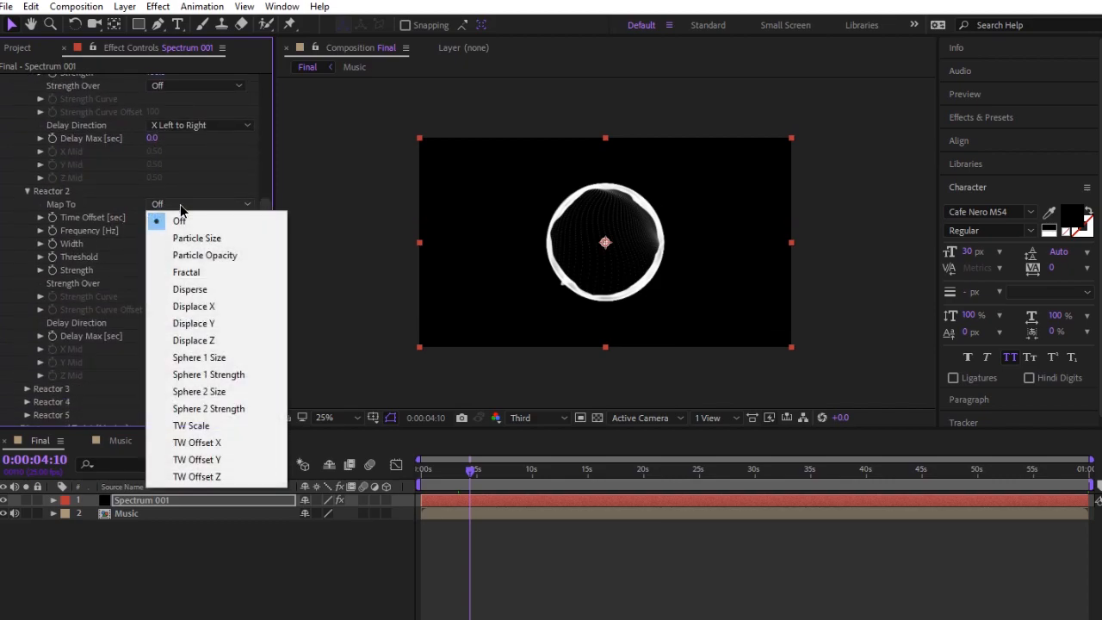
click(199, 357)
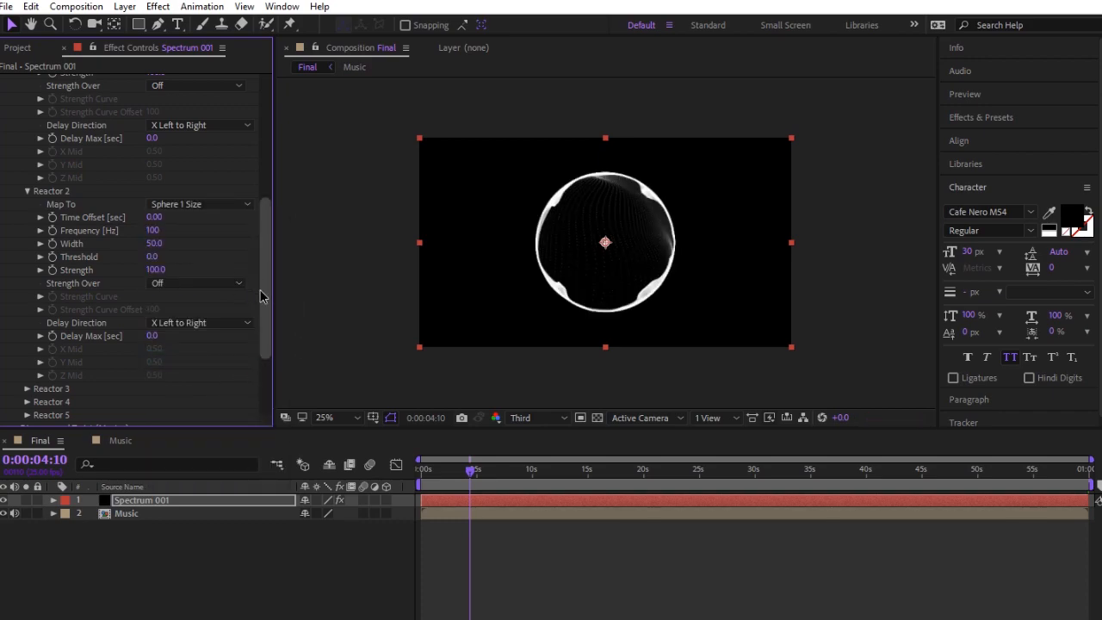
- Adjust Reactor 2's Strength, trying 60 and 50 before settling on 55
click(156, 269)
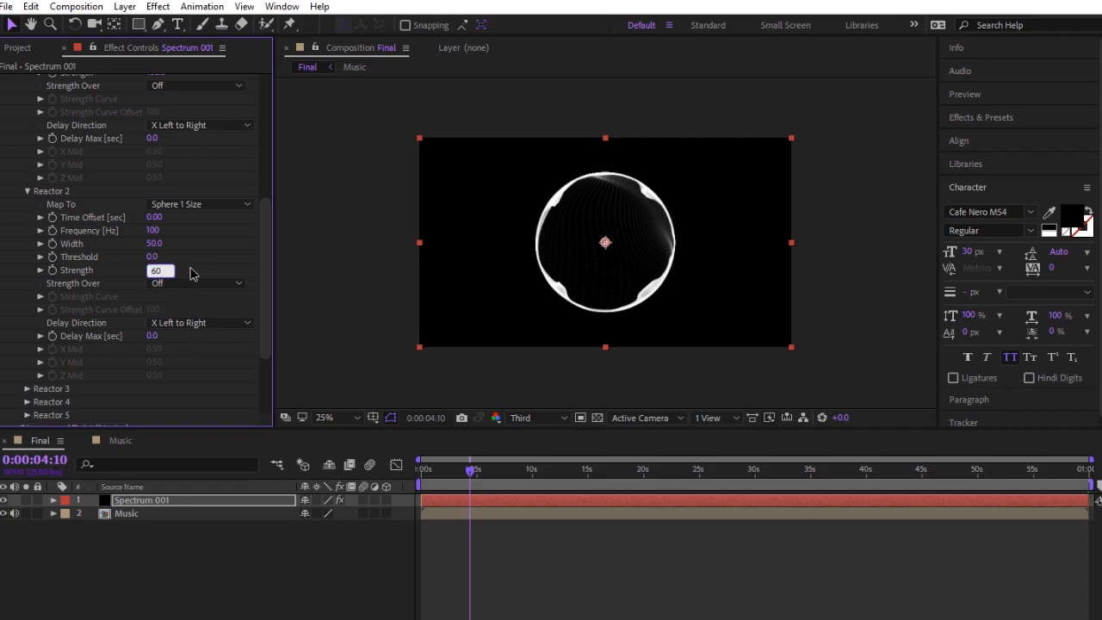
text(60)
key(Return)
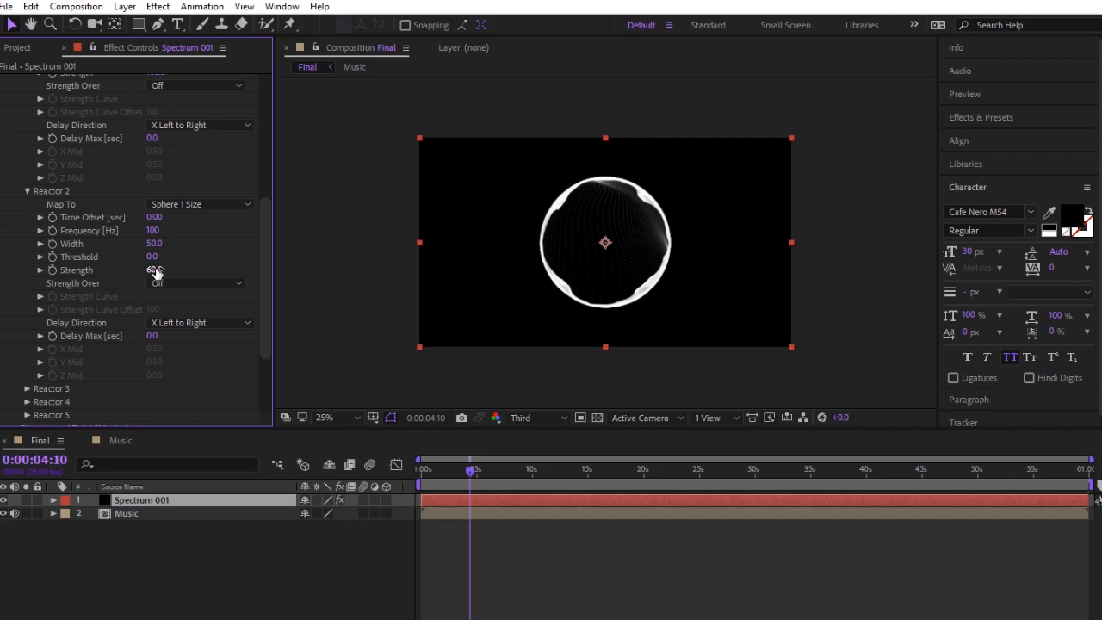
drag(153, 270, 161, 269)
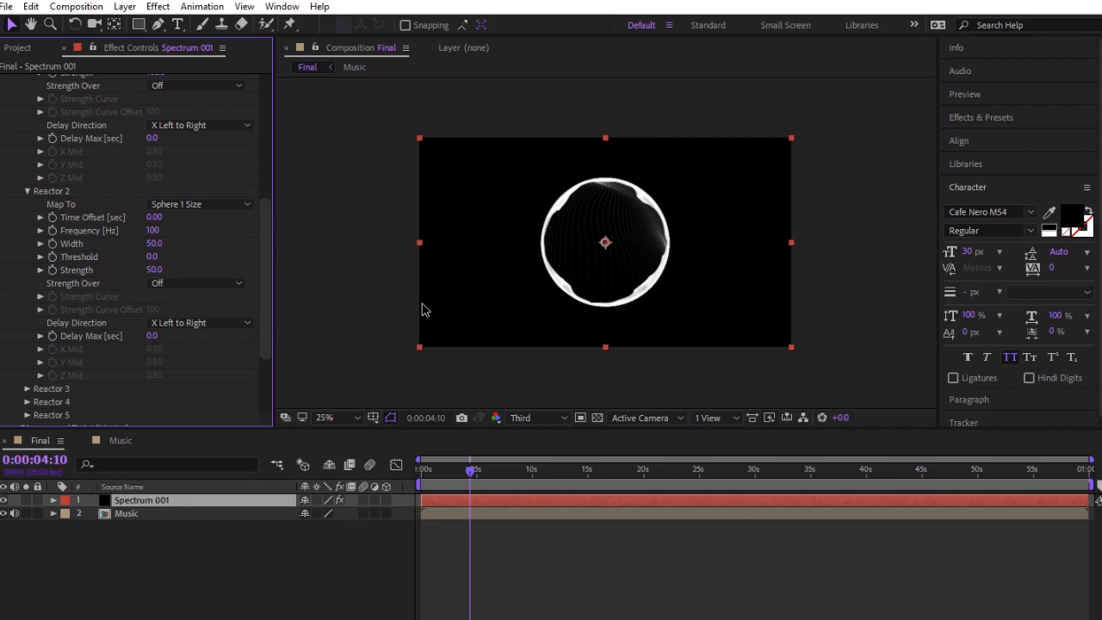
click(156, 270)
text(55)
key(Return)
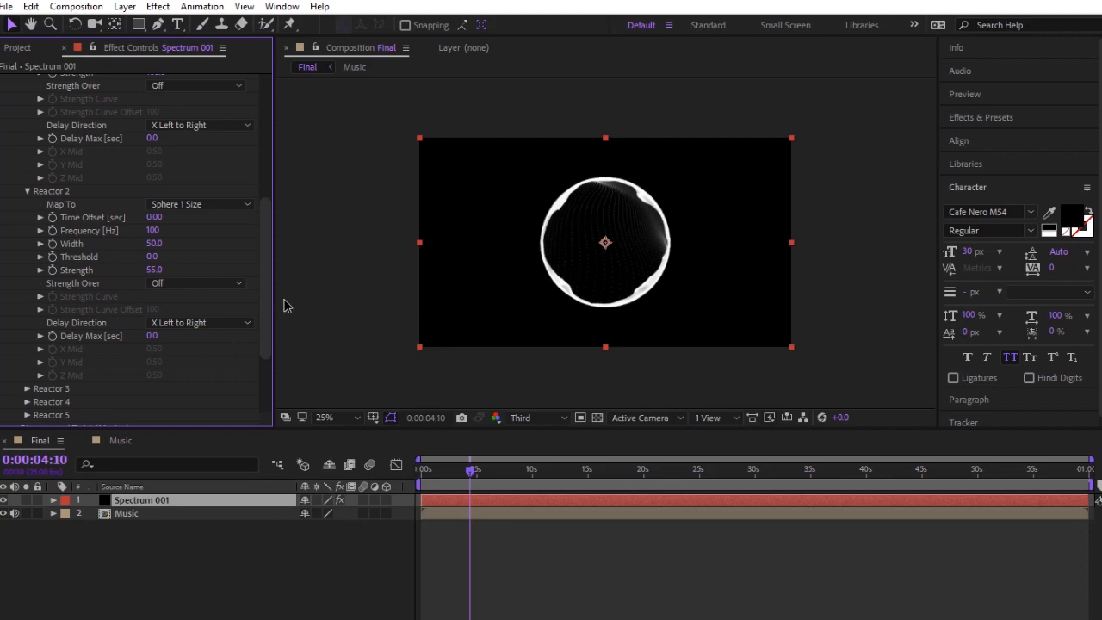
- Fit the composition in the viewer and change the master particle color of Spectrum 001's form to bright green, 00FF18
key(period)
key(comma)
click(324, 418)
click(340, 139)
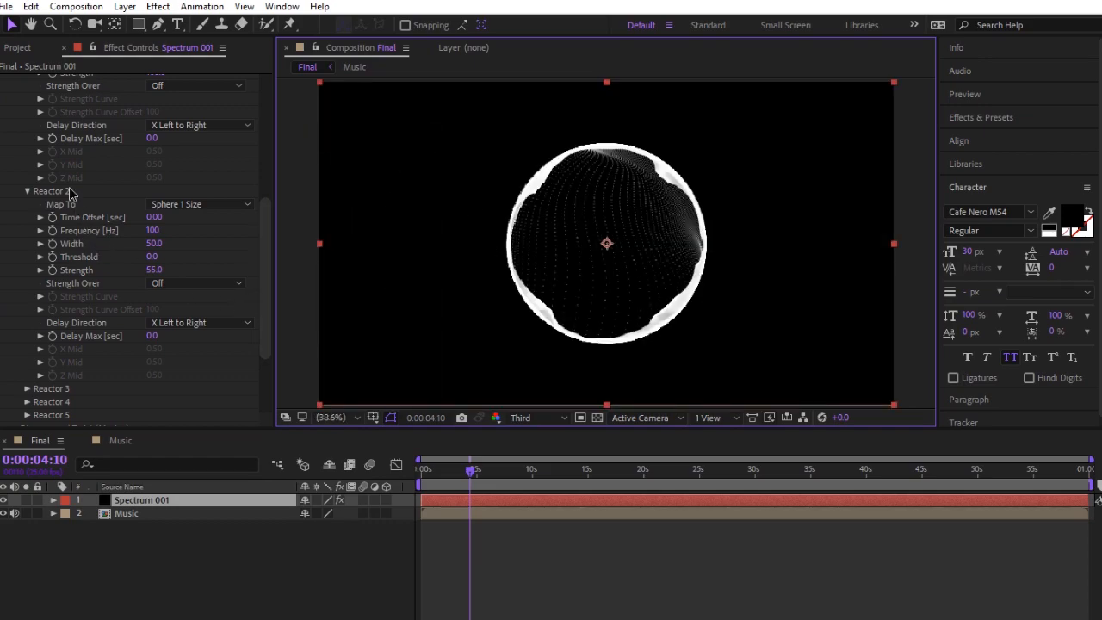
scroll(176, 202, up, 4)
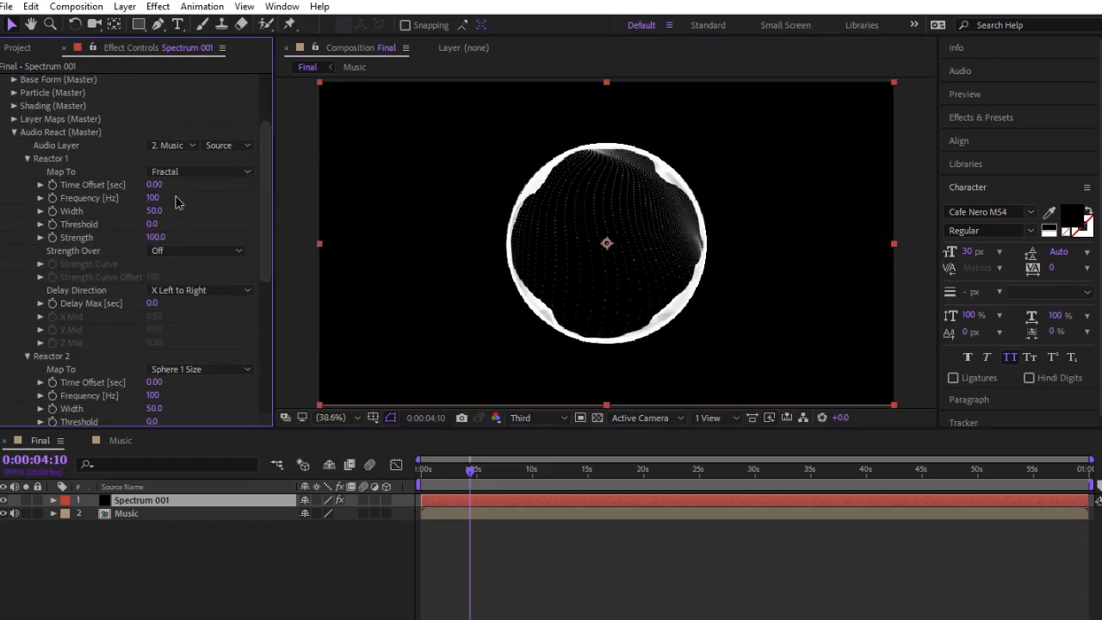
click(14, 132)
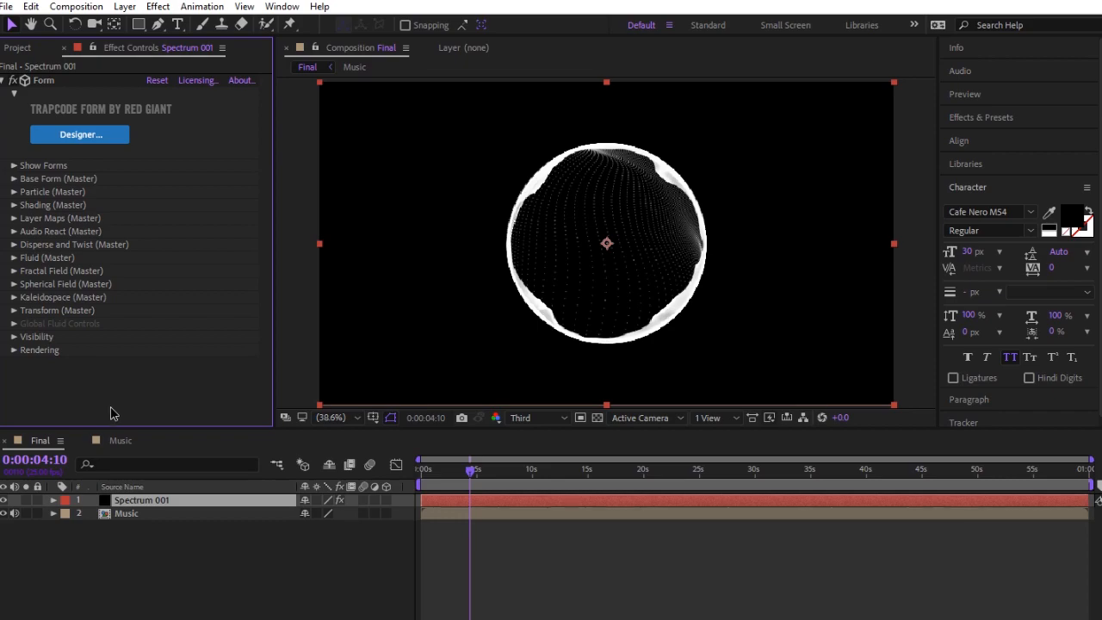
click(14, 192)
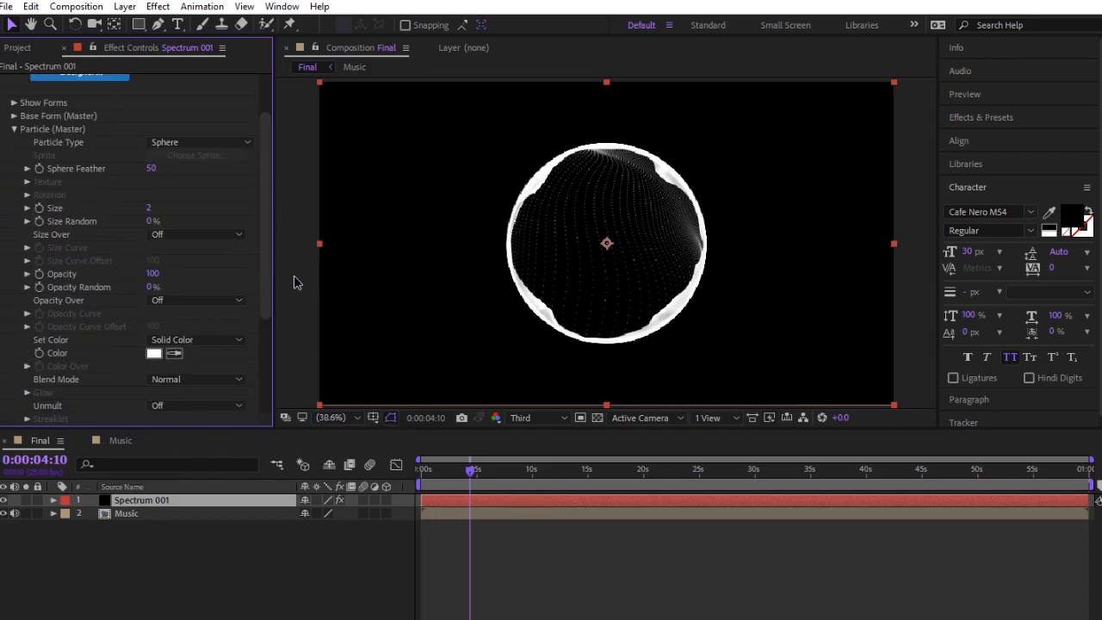
scroll(271, 270, down, 2)
click(154, 314)
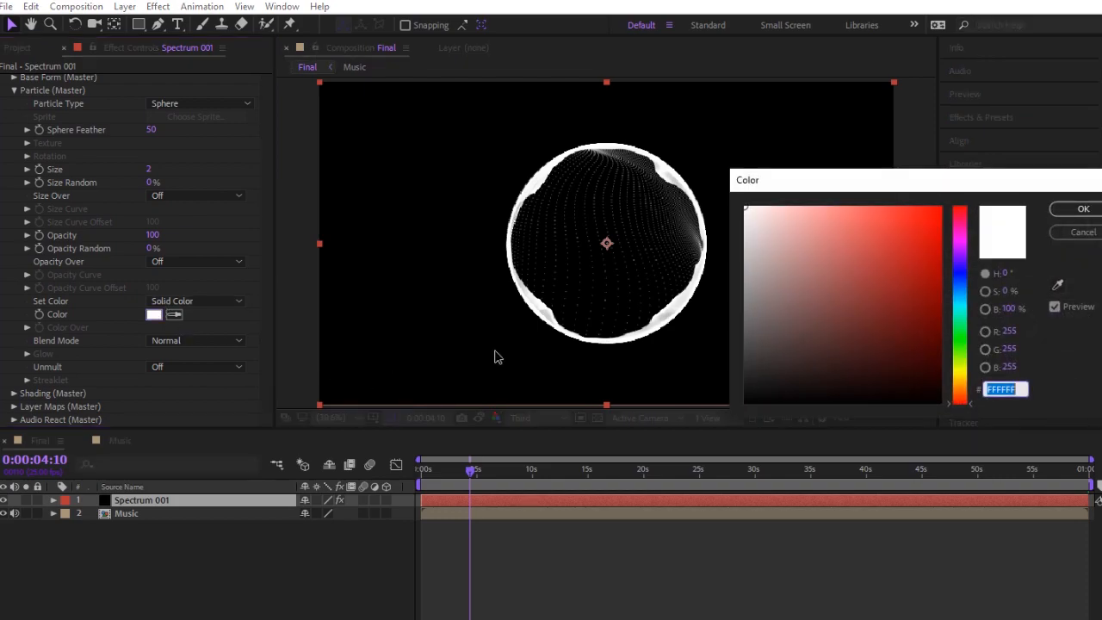
drag(960, 362, 962, 340)
drag(904, 266, 972, 189)
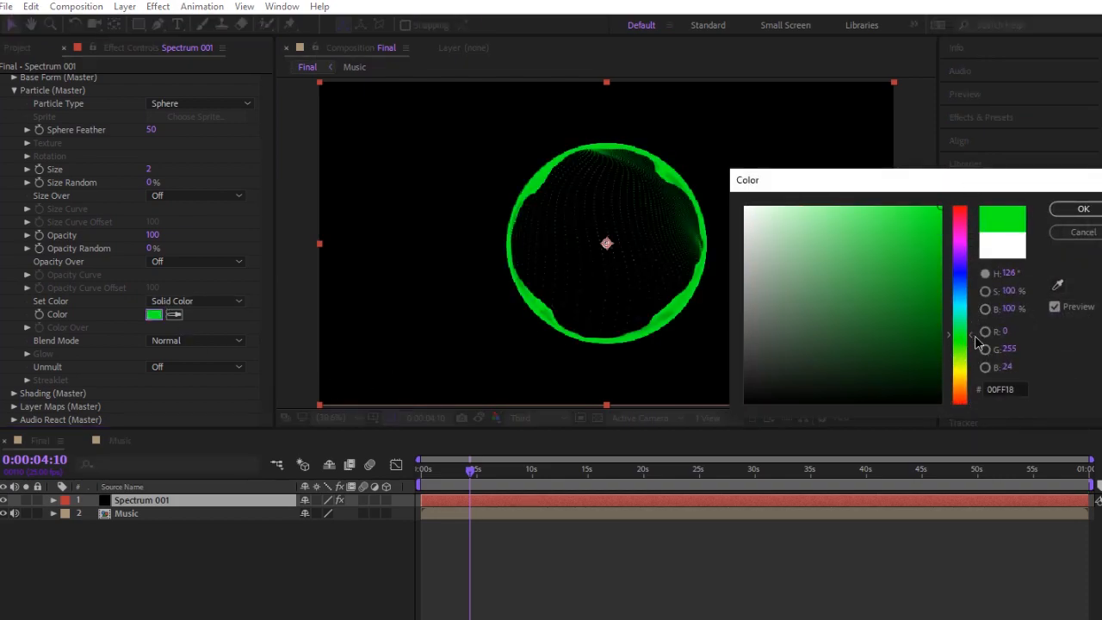
click(1082, 209)
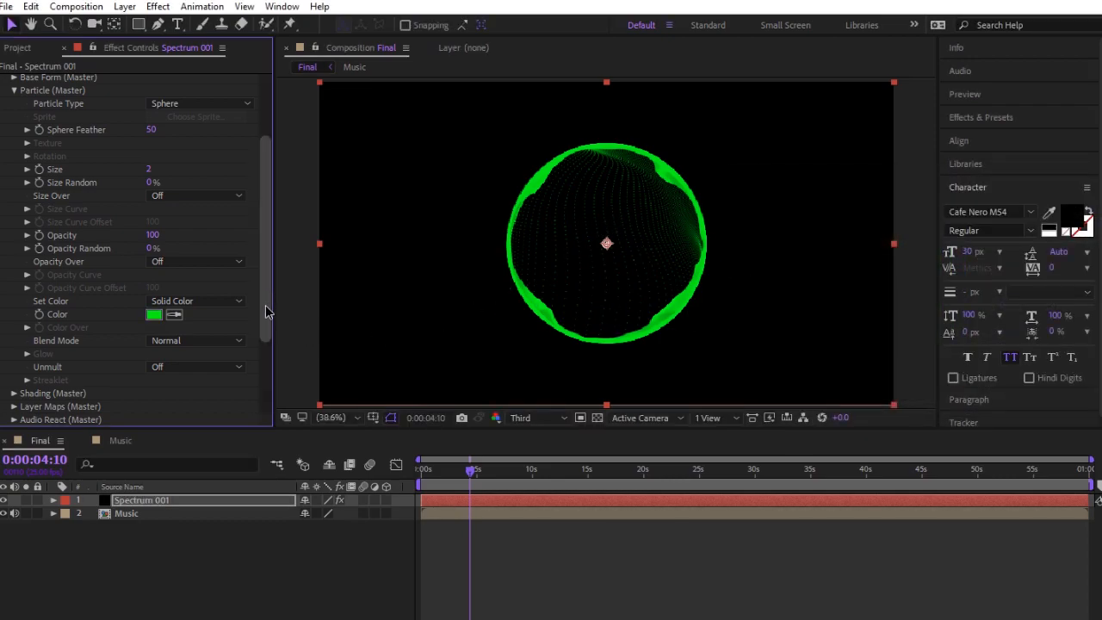
scroll(267, 315, up, 3)
click(14, 152)
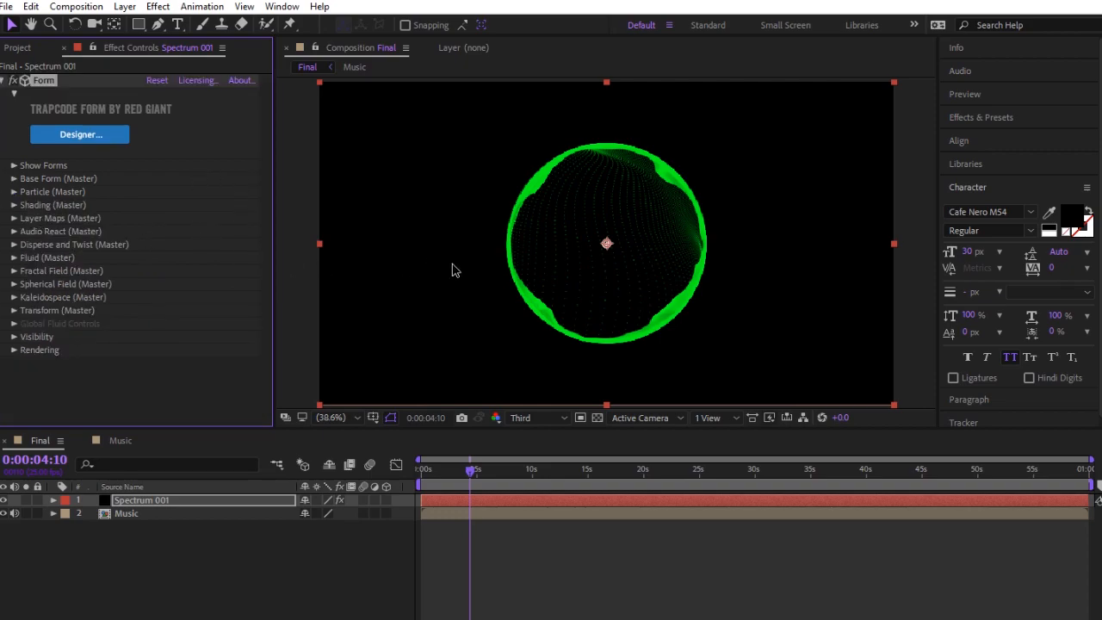
- Pre-compose the Spectrum 001 and Music layers into a new composition named Main Spear
scroll(454, 270, down, 1)
click(140, 382)
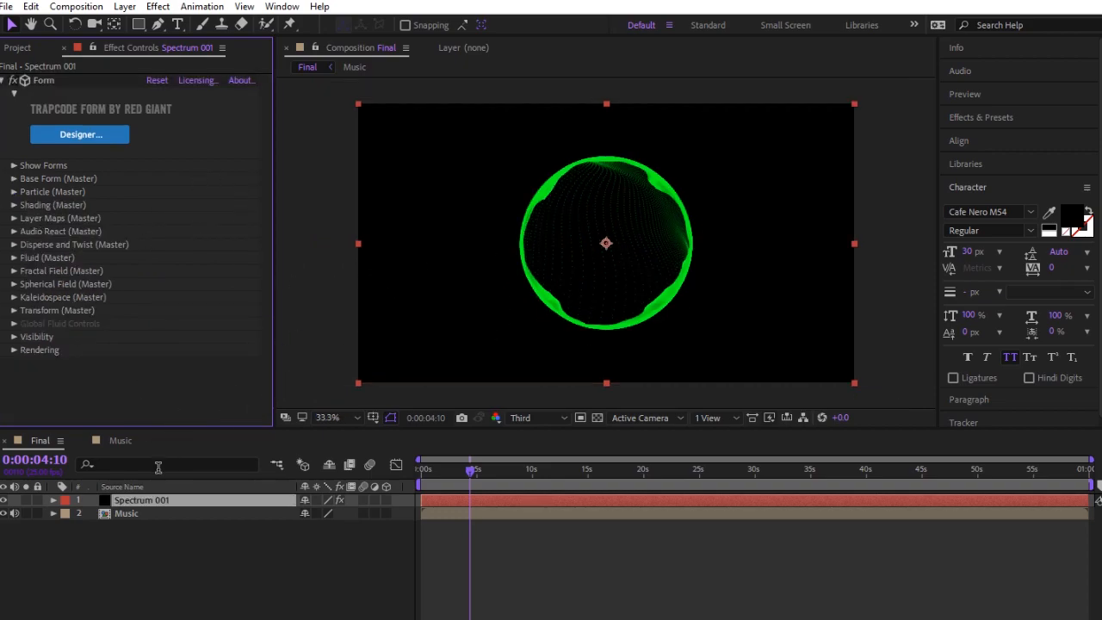
click(162, 540)
drag(254, 547, 150, 501)
right_click(149, 500)
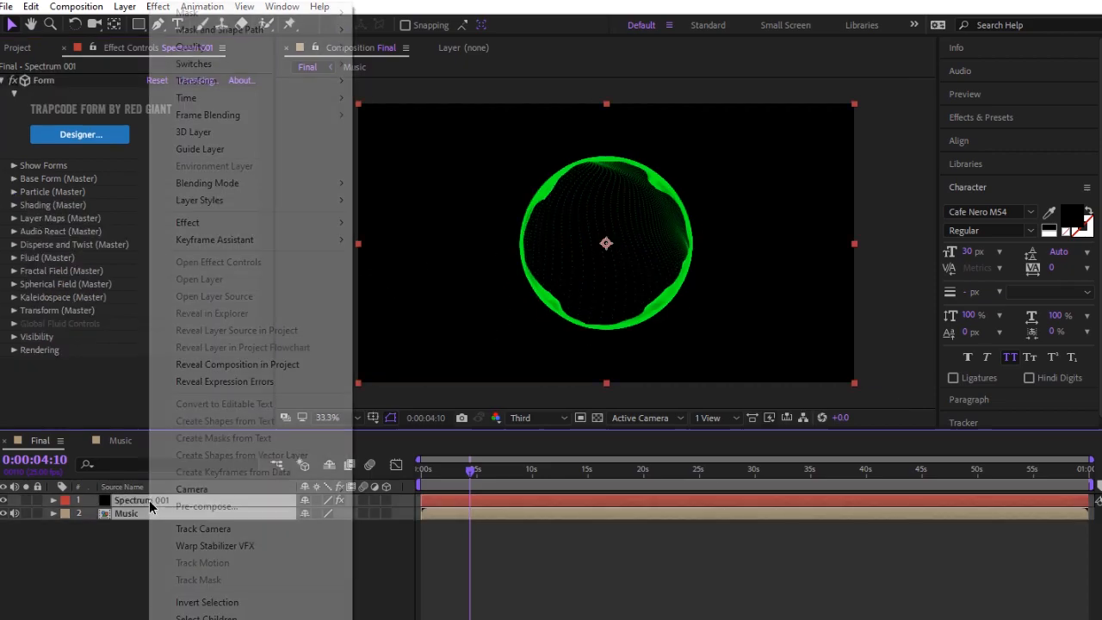
click(201, 513)
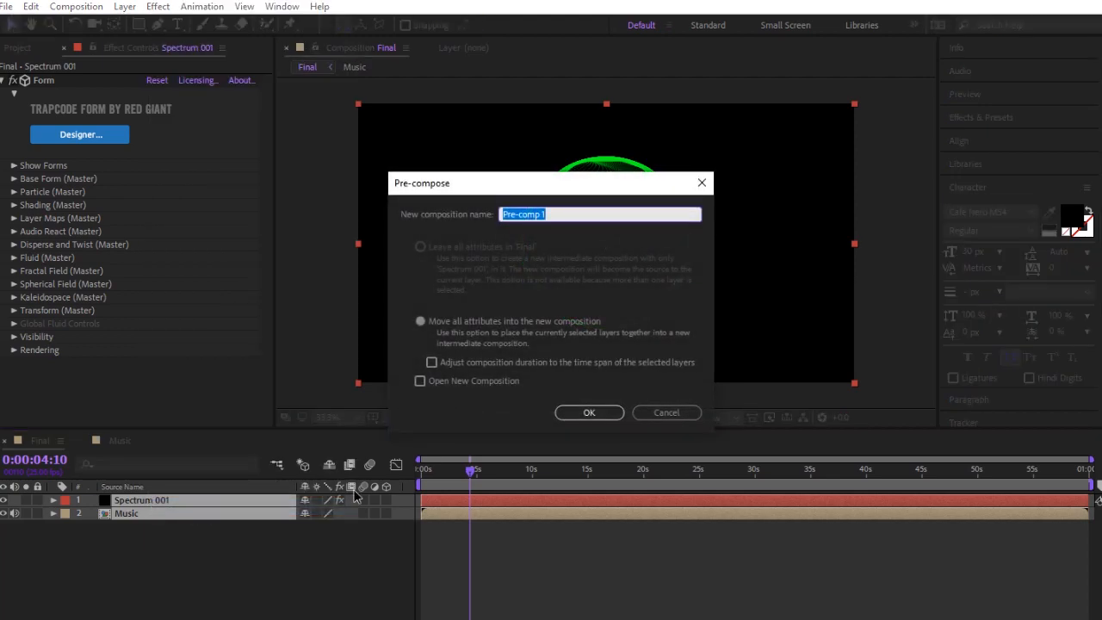
text(Main Spear)
click(587, 412)
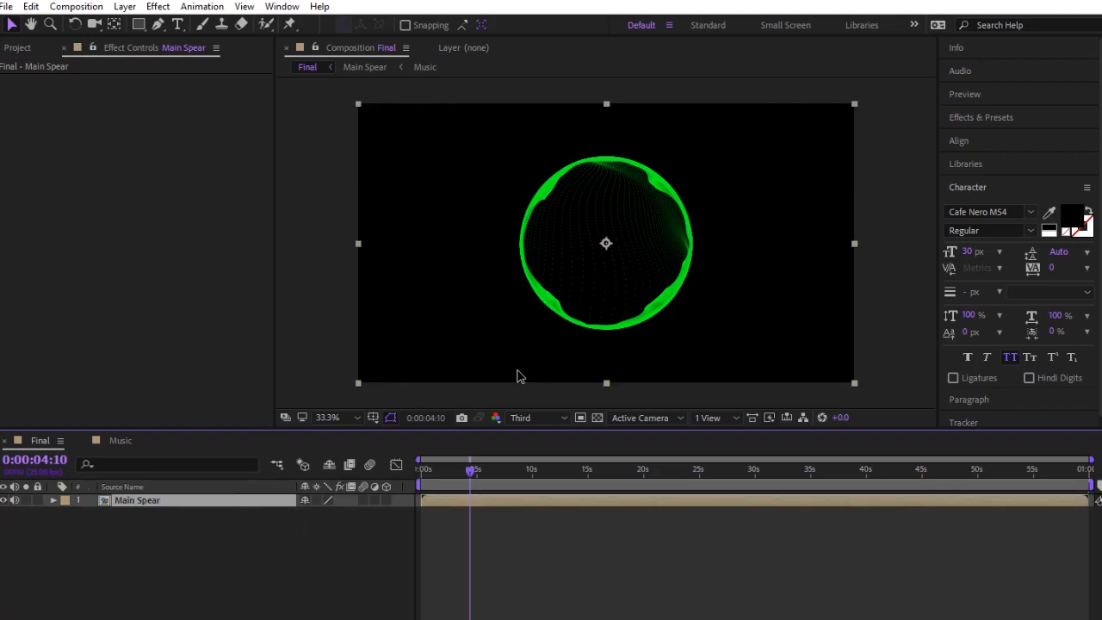
- Add the pexels mountain image to the Final composition below Main Spear and scale it to 45%
click(17, 47)
drag(71, 248, 135, 573)
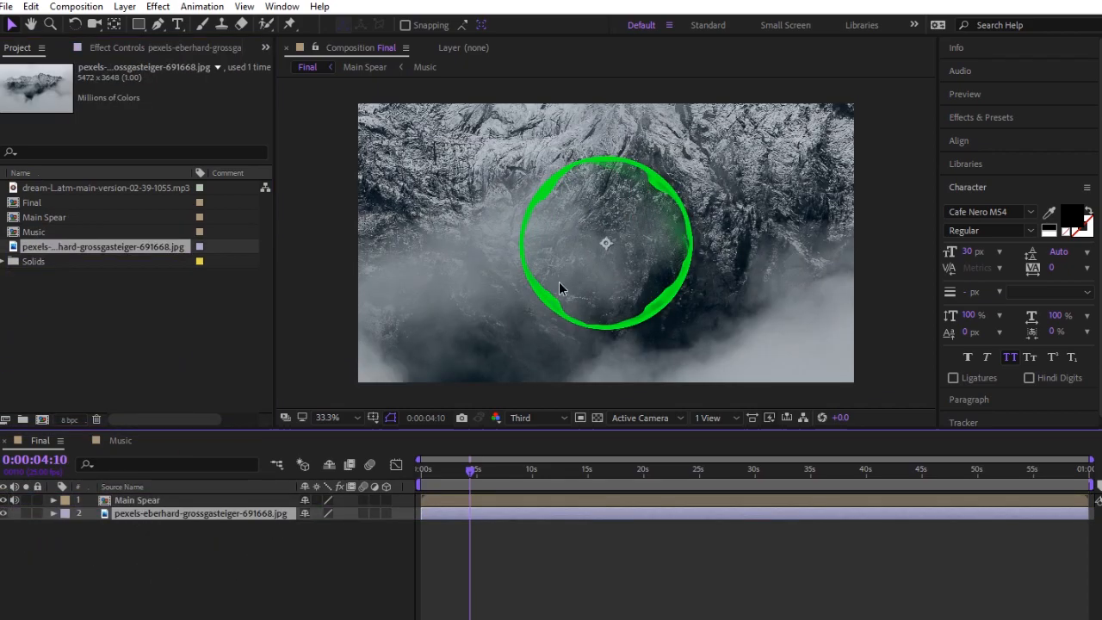
key(s)
drag(321, 526, 284, 531)
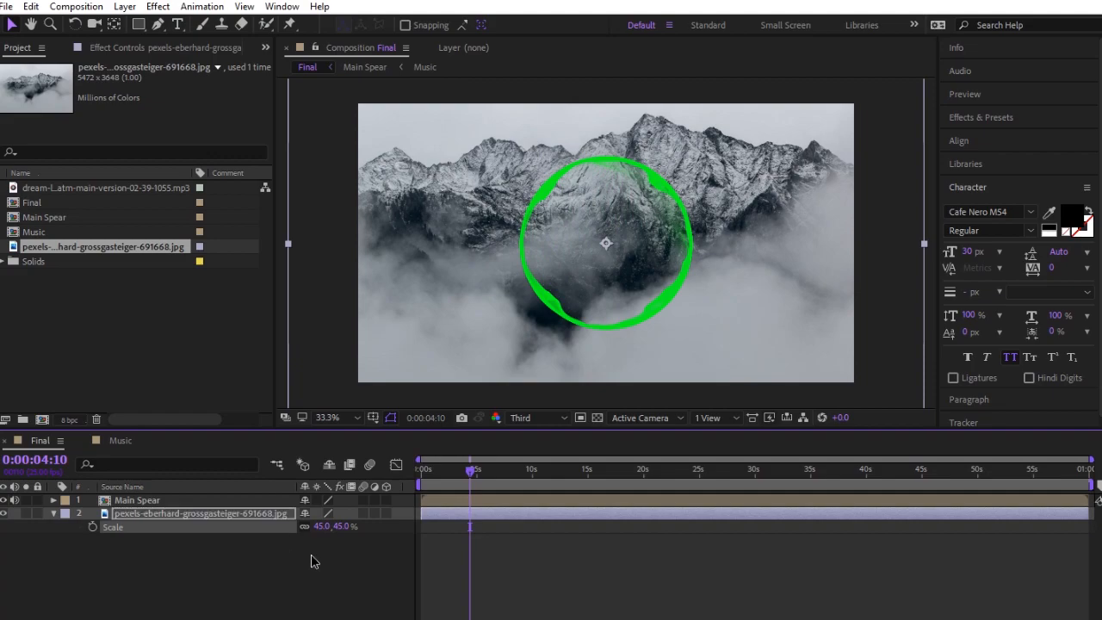
click(310, 554)
click(53, 514)
- Lower the mountain image layer's opacity to 13%
click(123, 516)
key(t)
drag(310, 527, 251, 531)
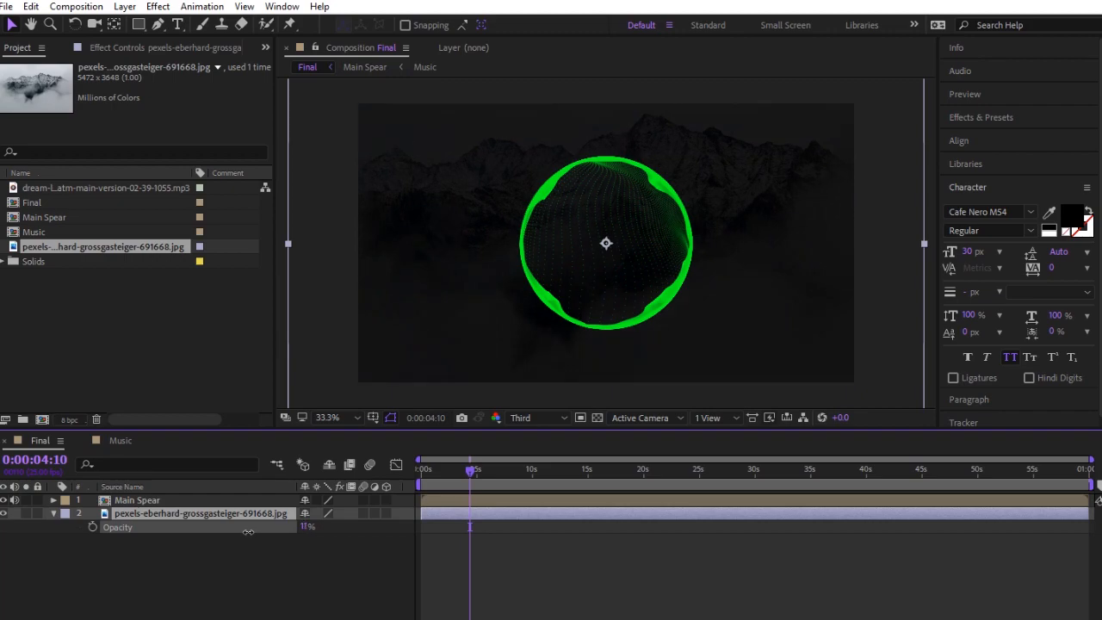
click(293, 580)
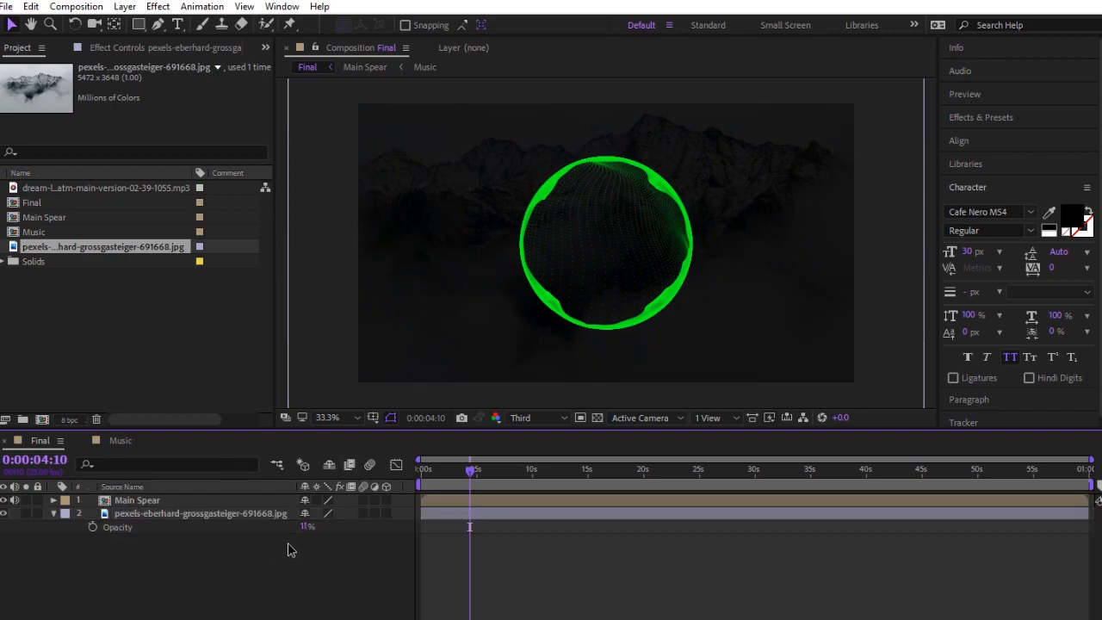
drag(307, 527, 308, 527)
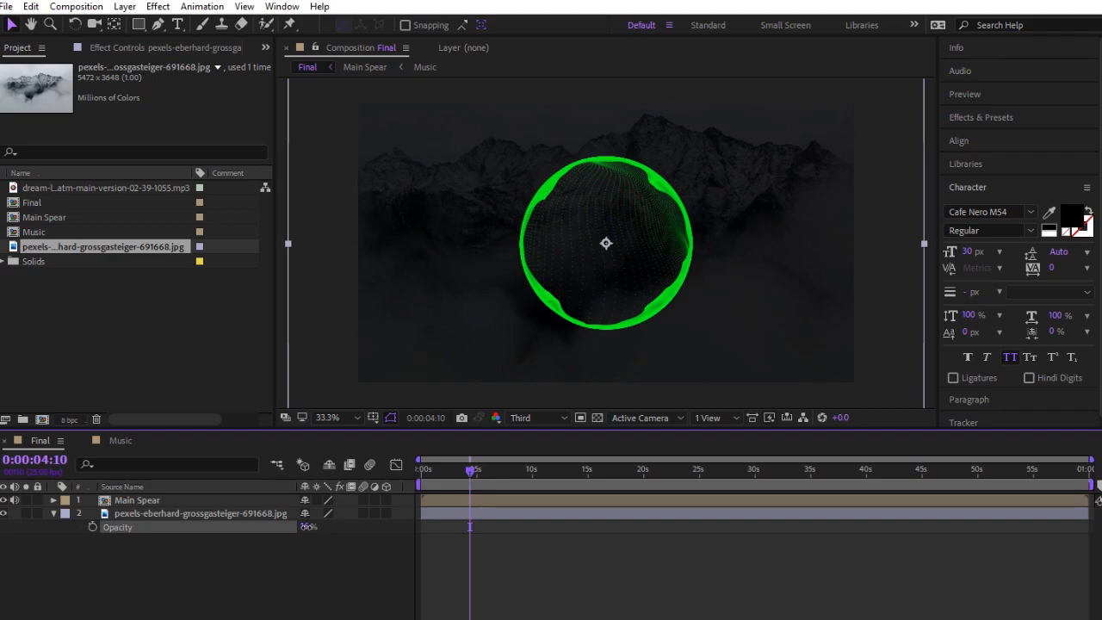
click(287, 585)
click(62, 513)
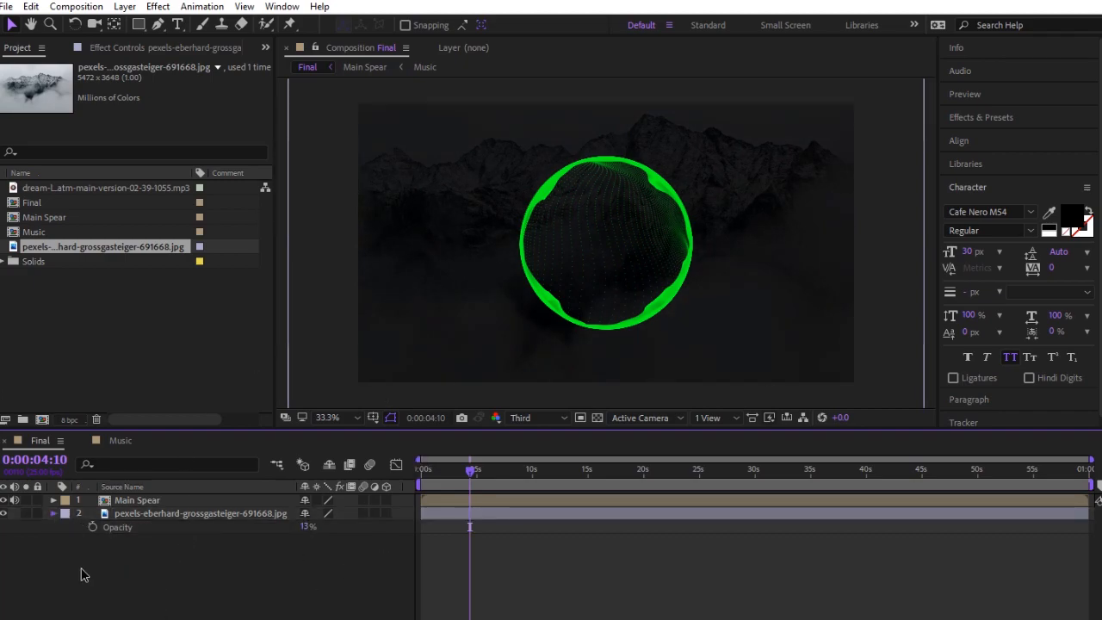
- Move the Main Spear layer horizontally so the green circle sits in the right half of the frame
click(153, 503)
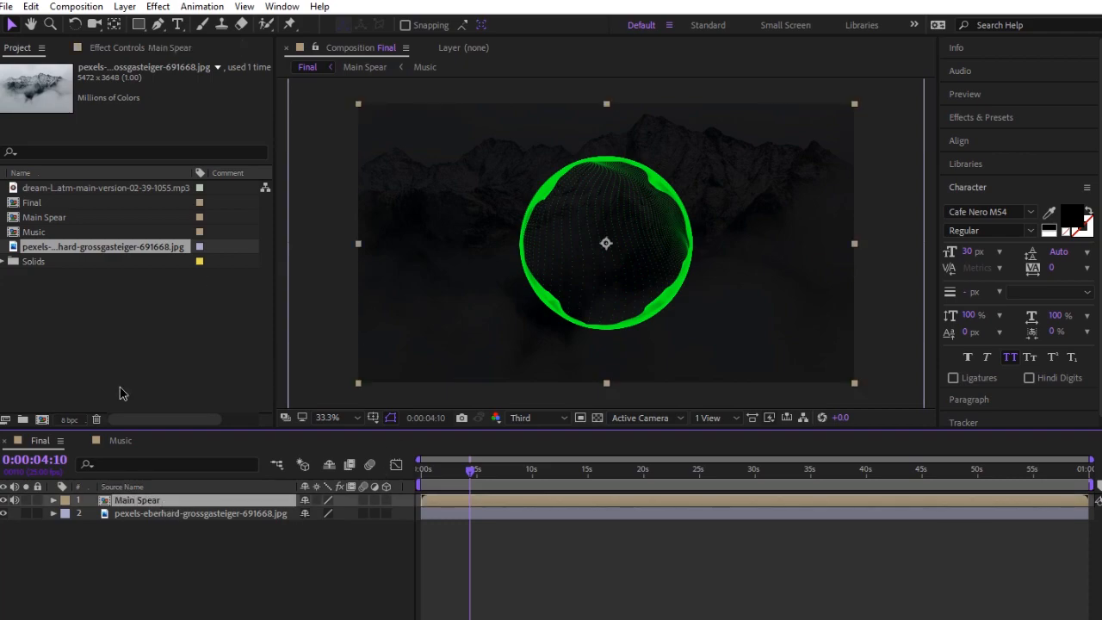
drag(556, 285, 657, 285)
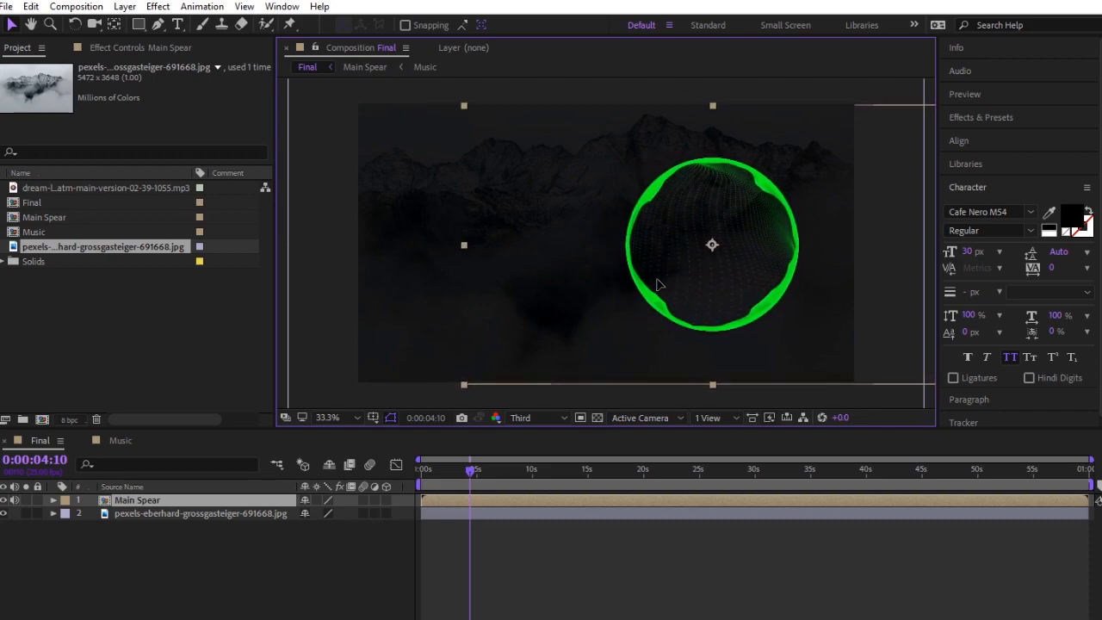
click(330, 533)
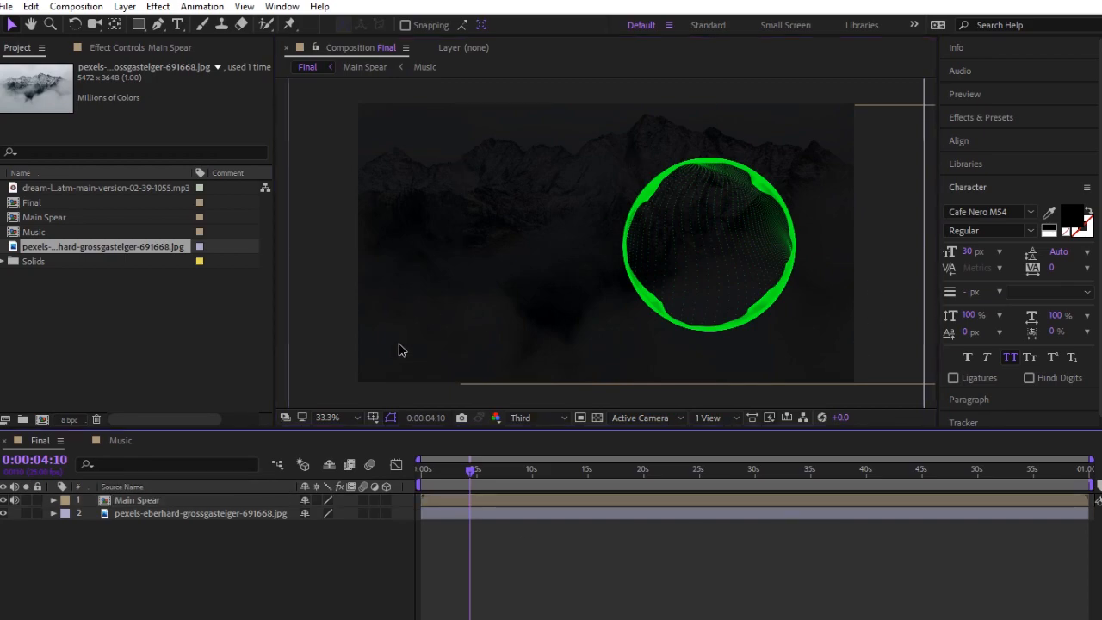
- Add a text layer reading "ncs" to the left of the circle, with white ffffff fill and a 132 px font size
scroll(491, 278, up, 3)
scroll(465, 301, down, 2)
click(177, 24)
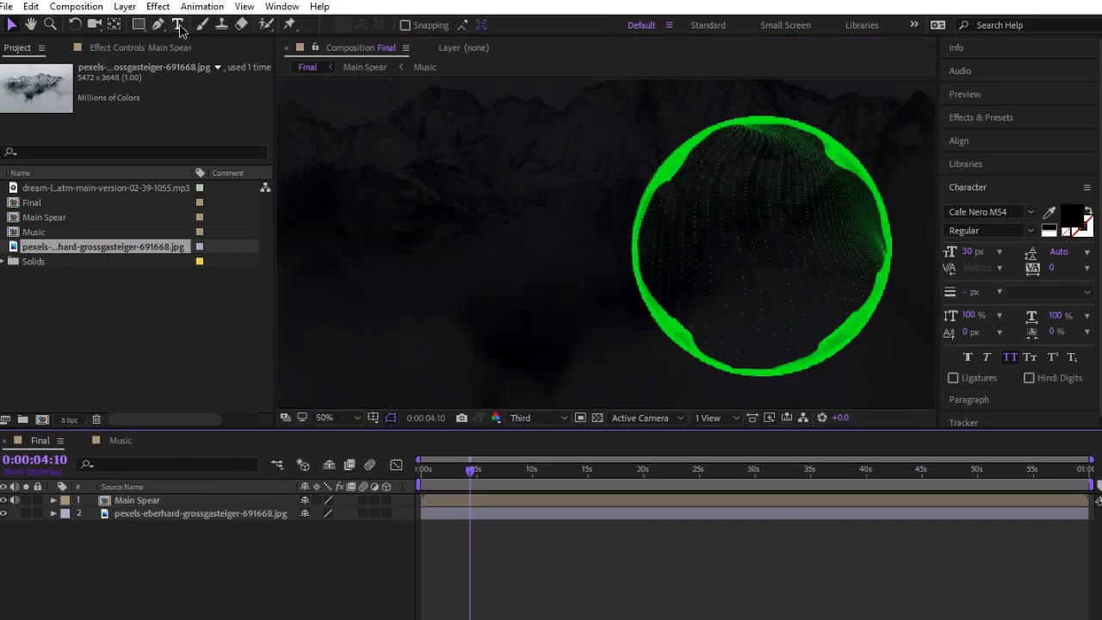
click(349, 209)
click(1072, 215)
text(ffffff)
key(Return)
drag(969, 251, 1050, 258)
click(358, 190)
text(ncs)
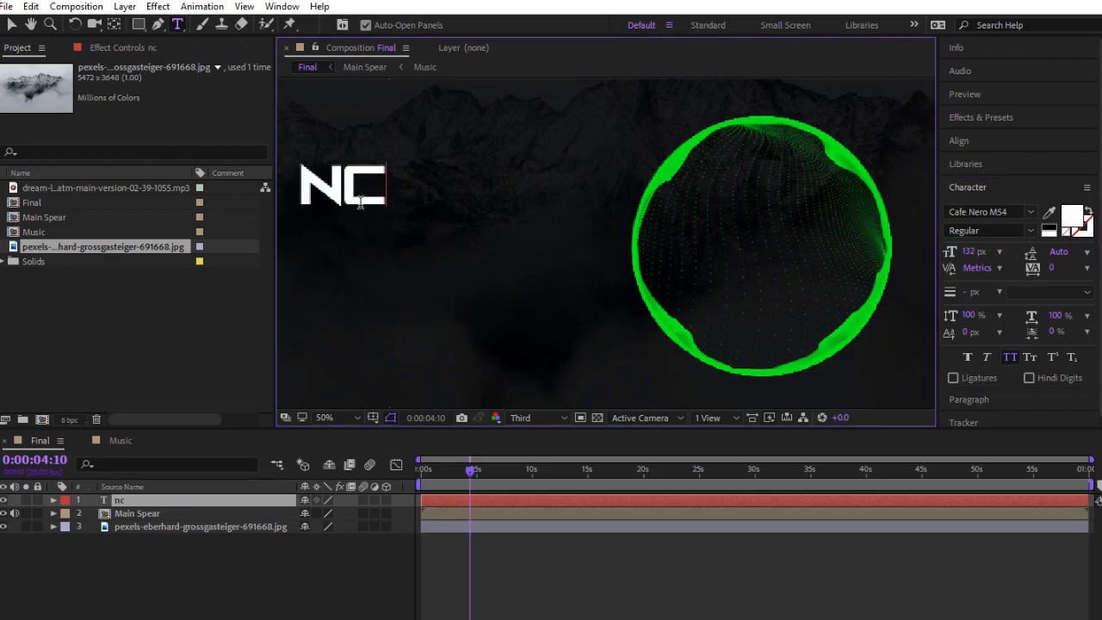
- Move the ncs text to the right, closer to the green circle
click(12, 24)
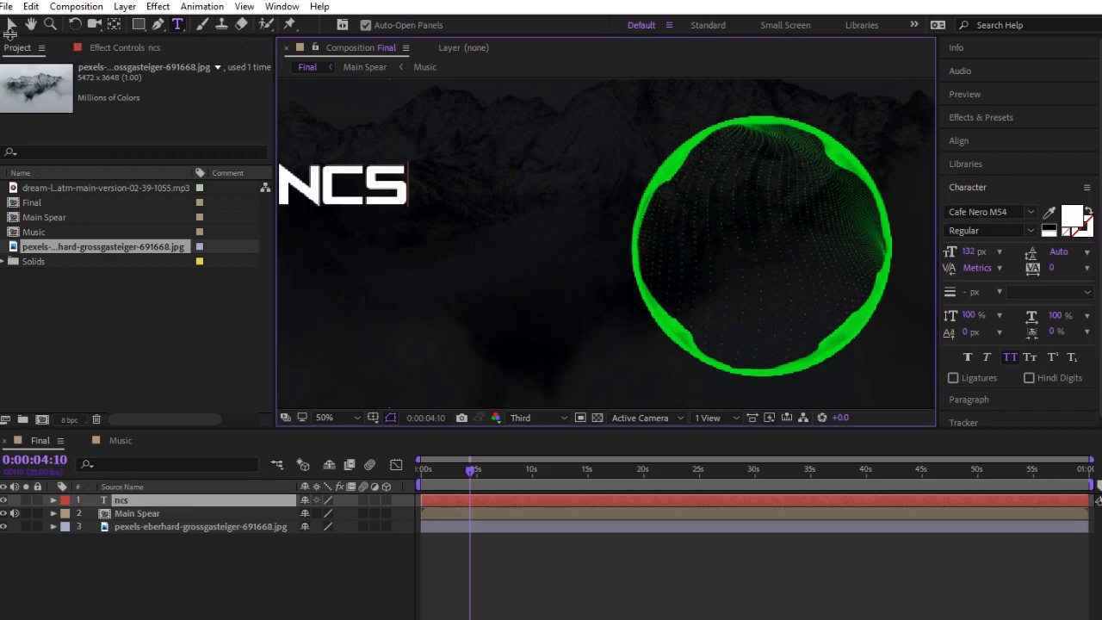
click(379, 189)
drag(388, 188, 500, 198)
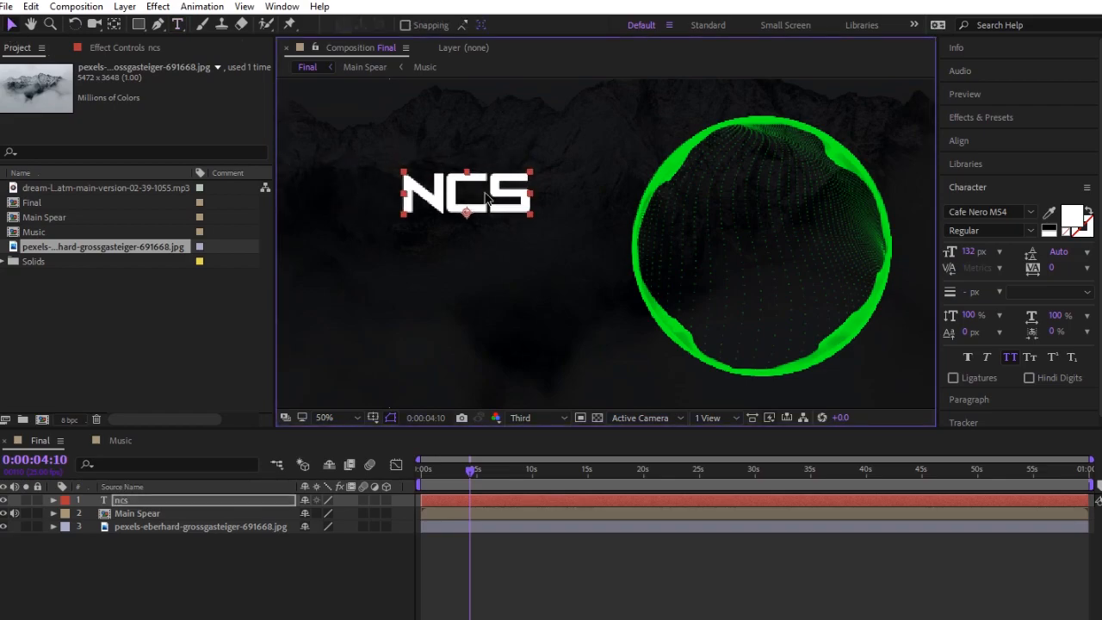
click(998, 211)
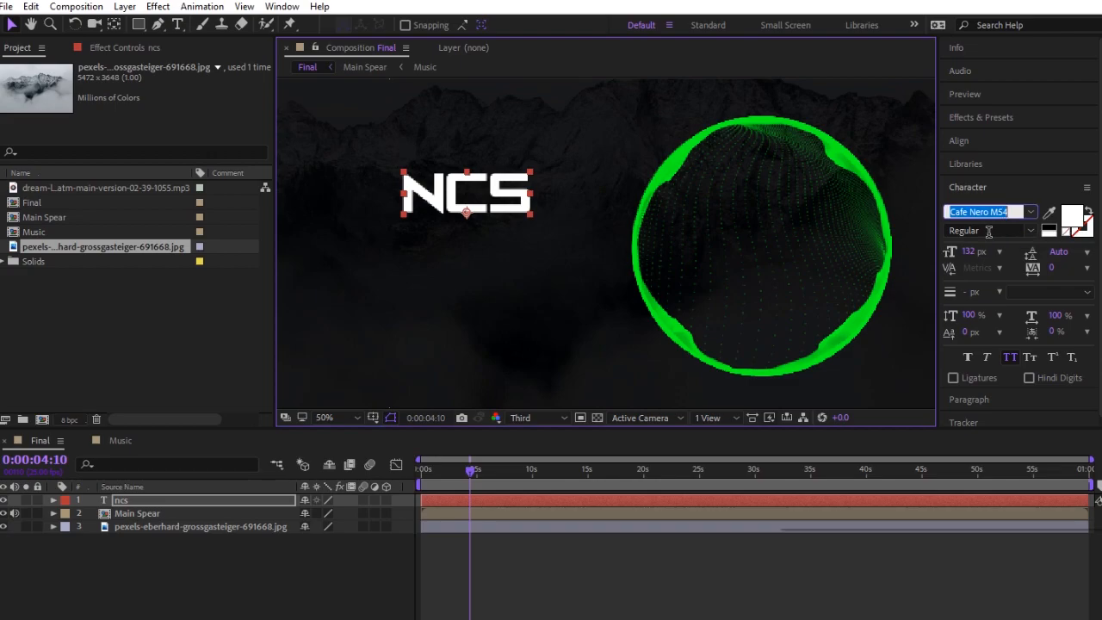
click(1012, 192)
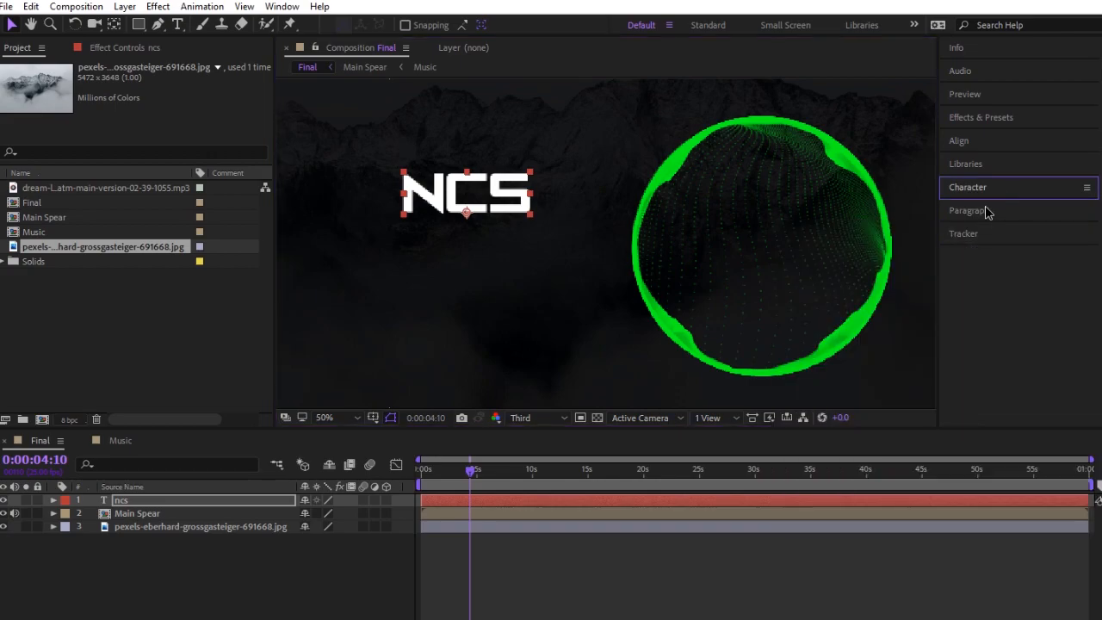
click(988, 190)
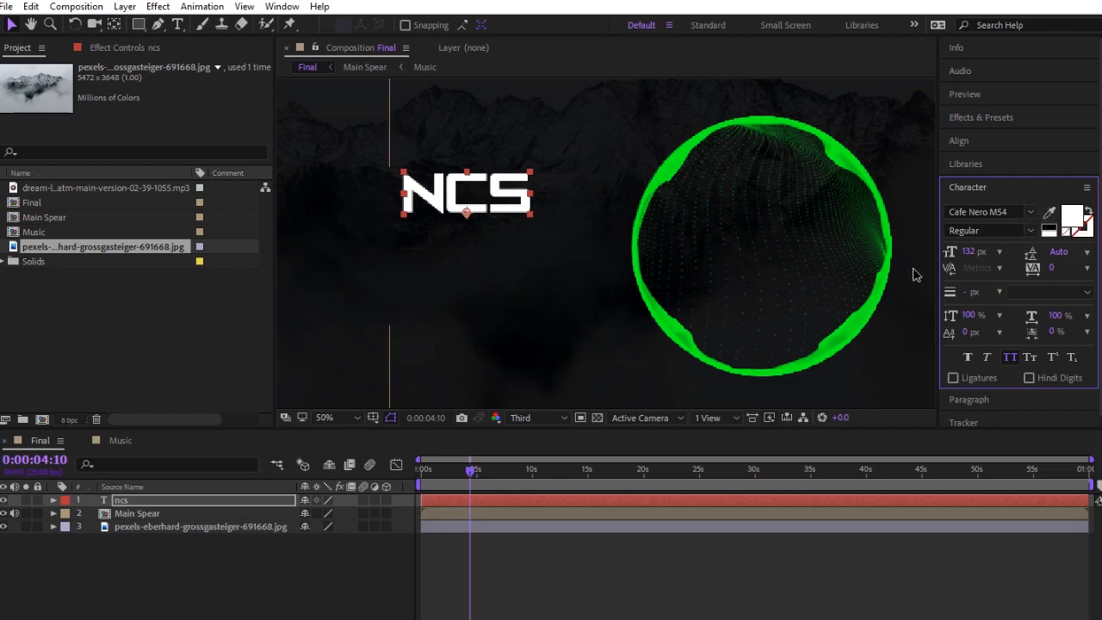
- Set the NCS text's font size to 234 px
click(178, 24)
click(506, 191)
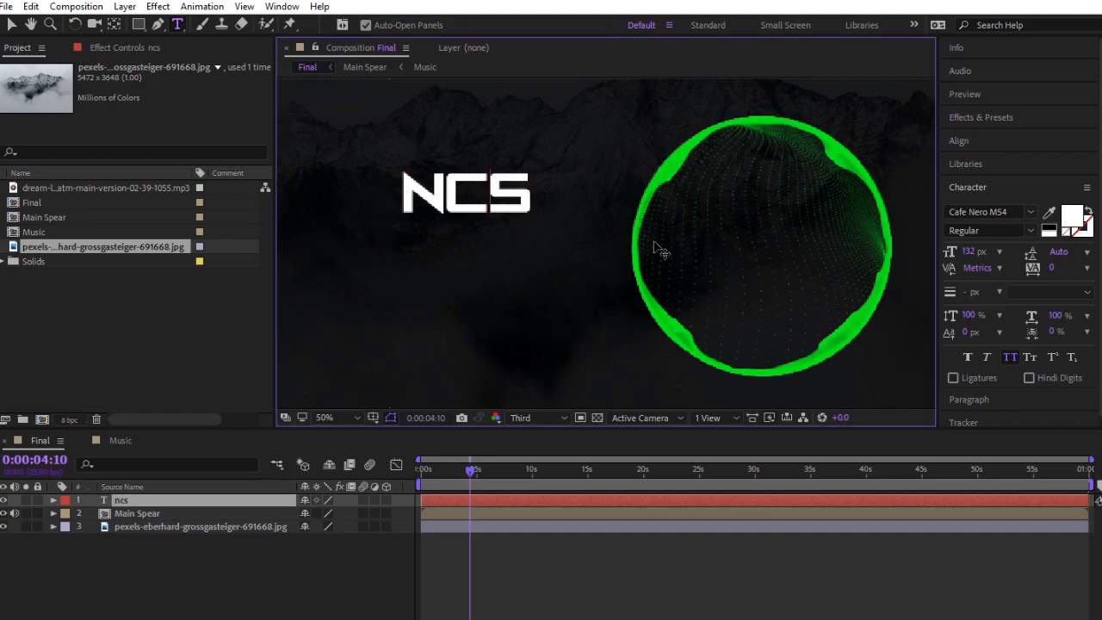
key(ctrl+a)
click(968, 252)
text(234)
key(Return)
scroll(789, 276, down, 2)
click(303, 307)
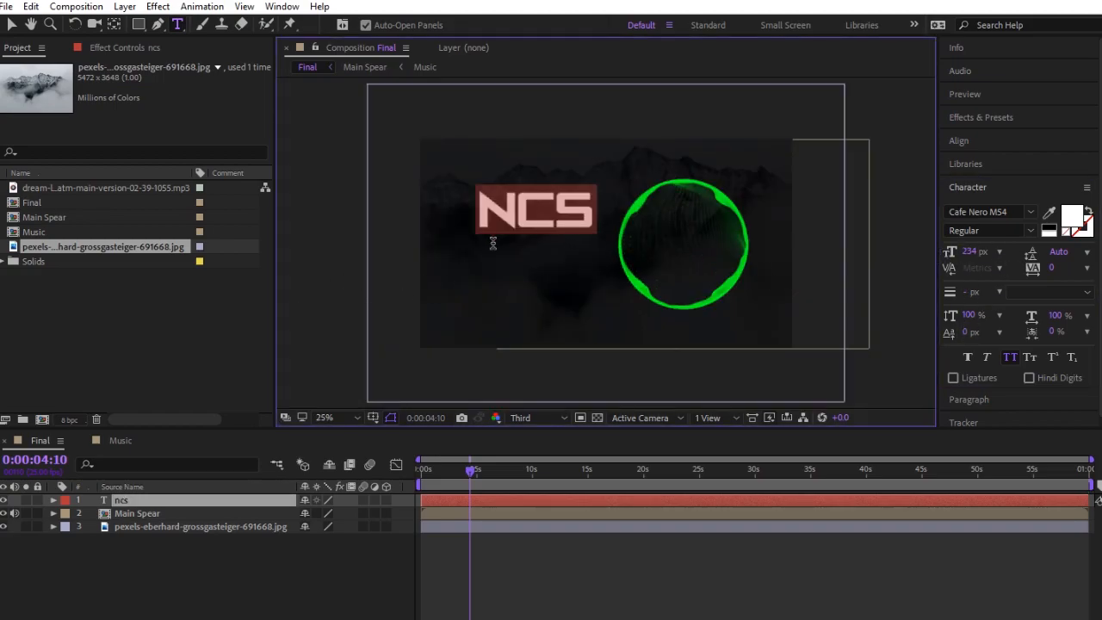
click(11, 25)
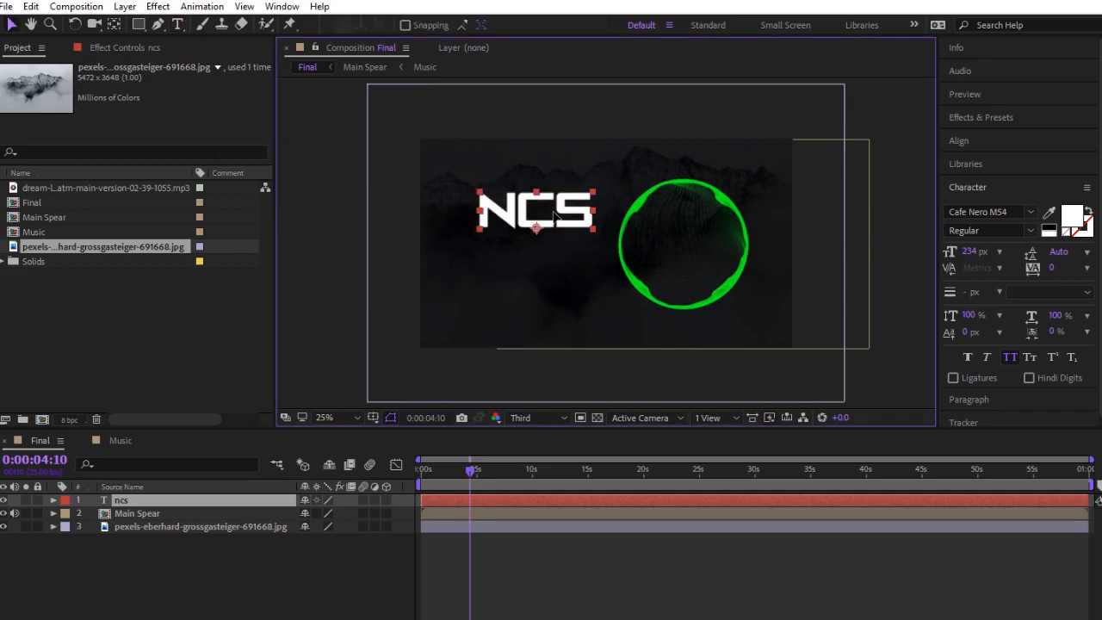
click(344, 417)
click(411, 139)
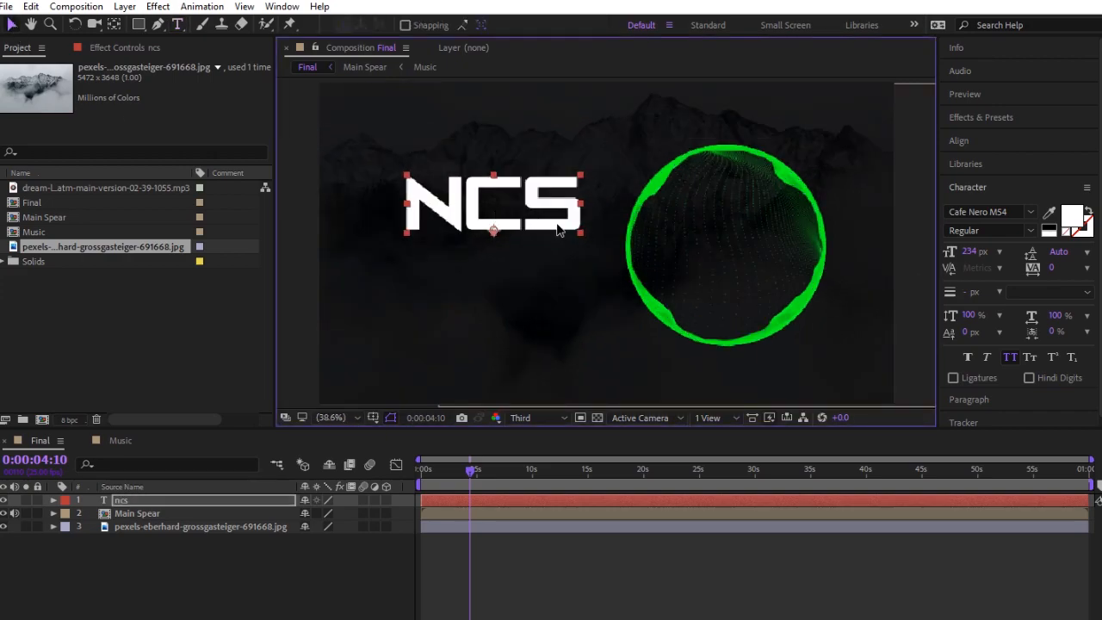
- Set the font size of the whole NCS text to 233 px
key(ctrl+t)
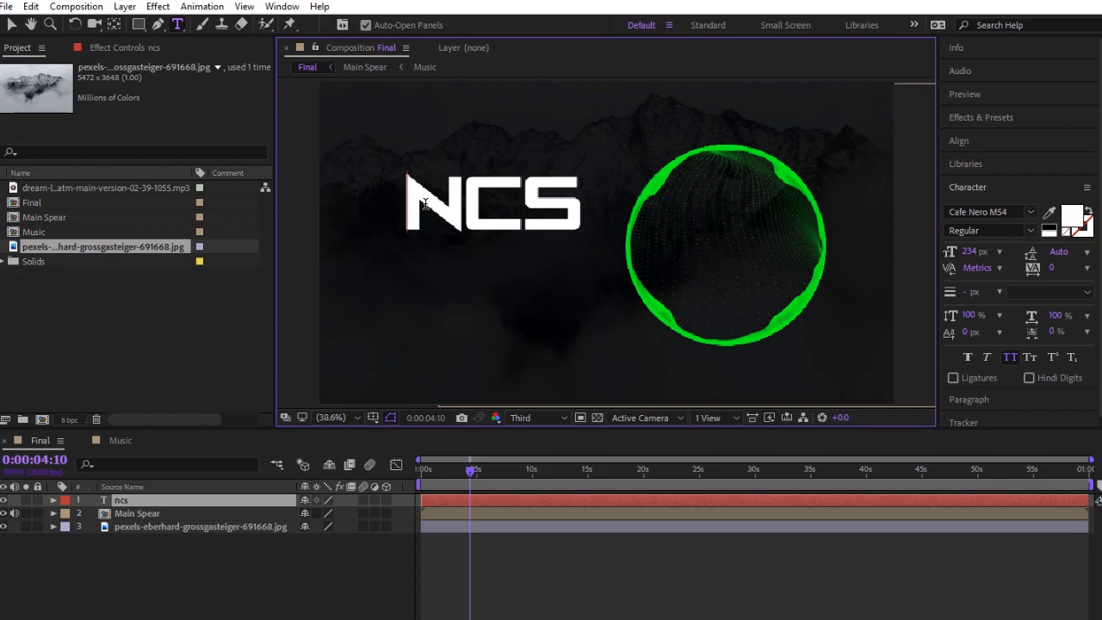
double_click(533, 213)
click(968, 252)
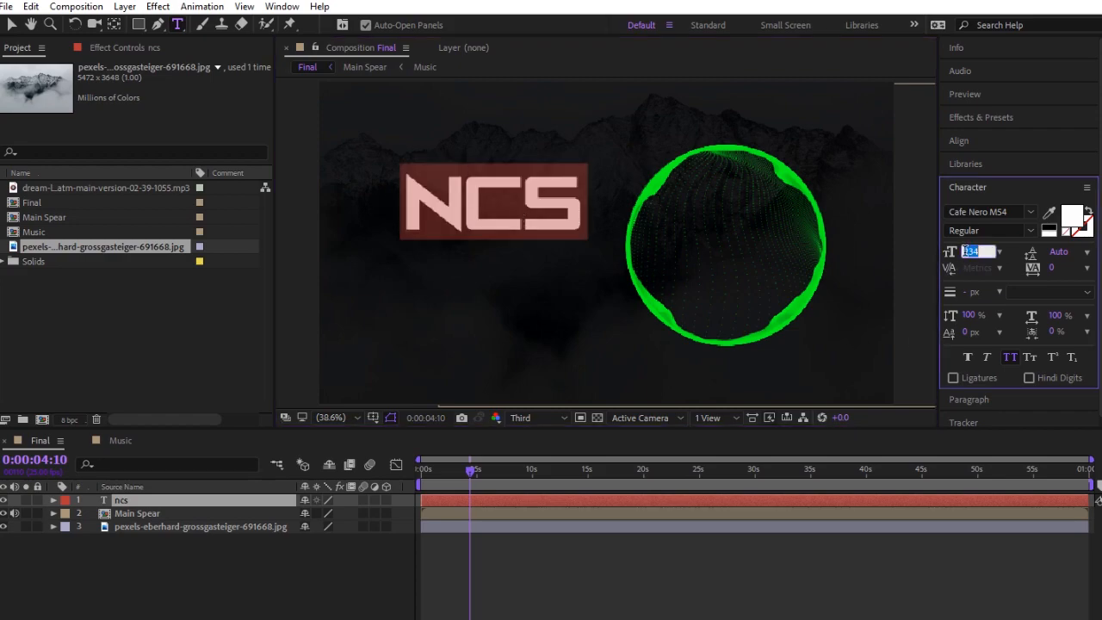
text(2)
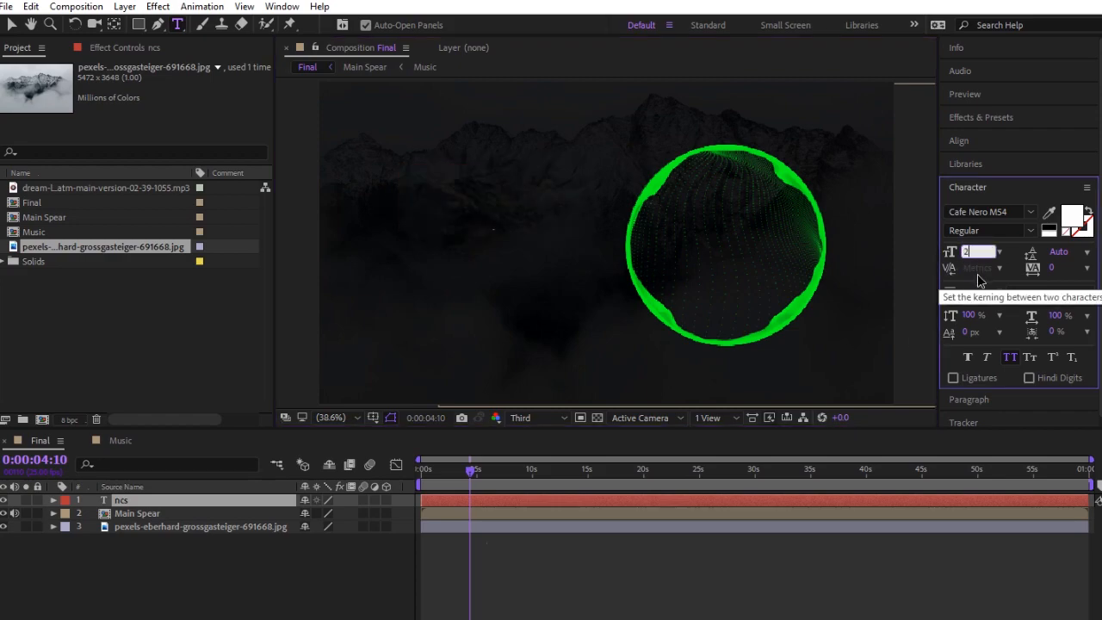
text(33)
key(Return)
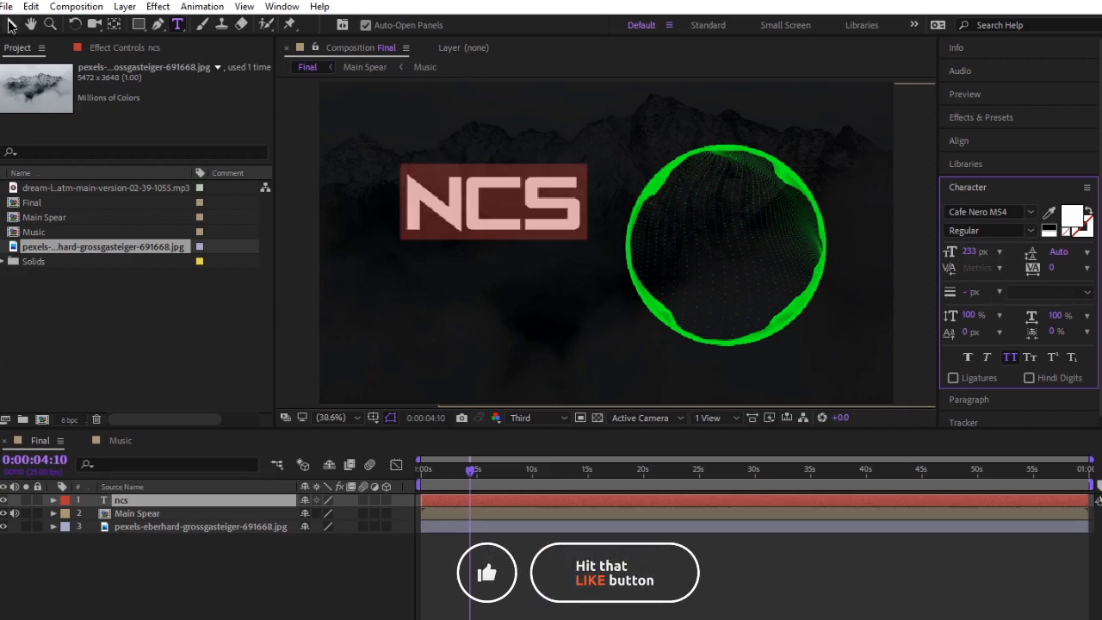
click(11, 25)
- Add a white text layer reading "no copyrighted songs" below the NCS text at a font size of 30 px
click(433, 366)
key(ctrl+t)
click(380, 314)
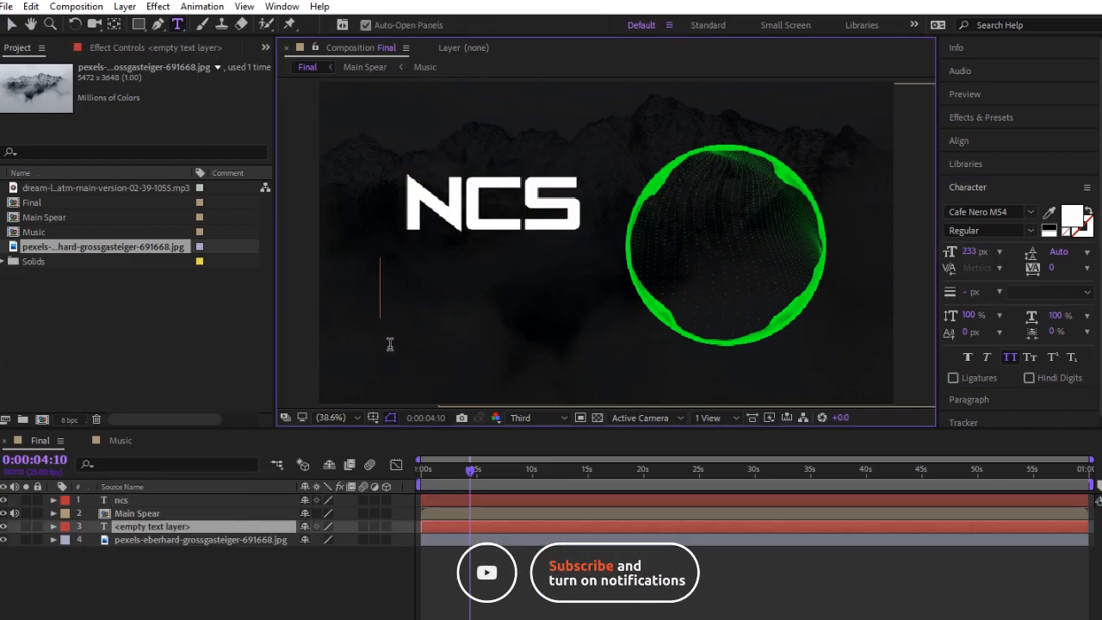
click(969, 250)
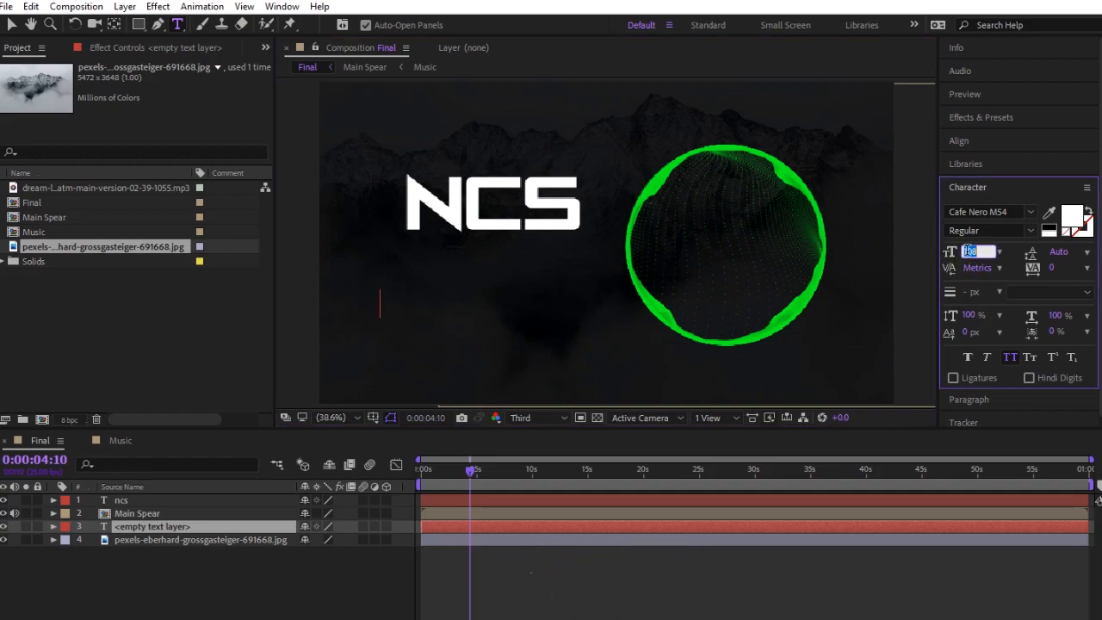
key(Return)
scroll(715, 283, up, 4)
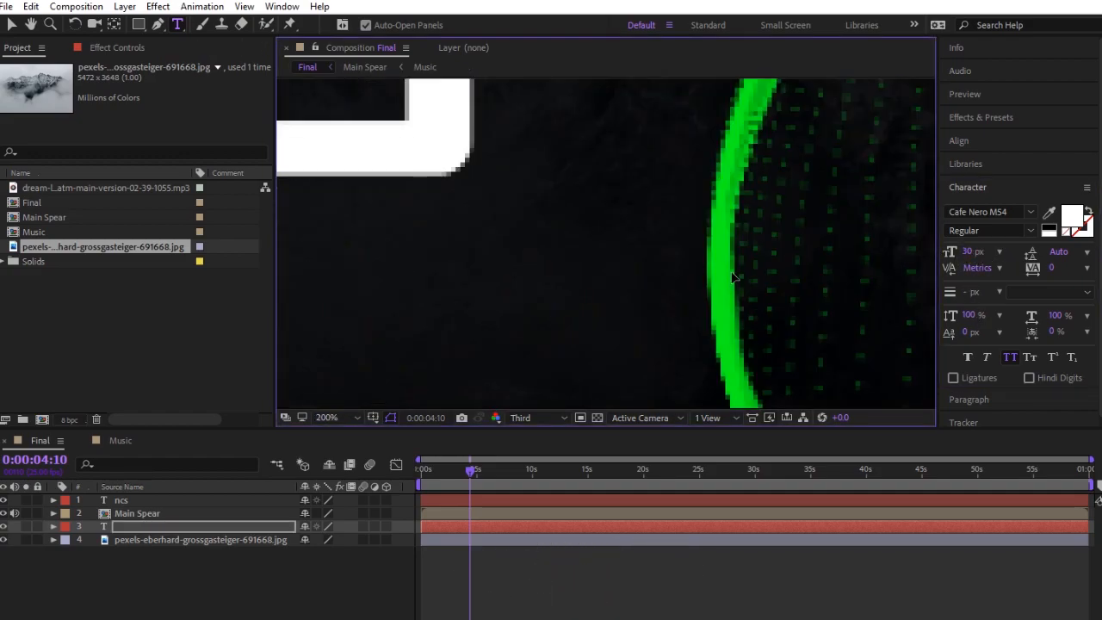
scroll(551, 330, down, 3)
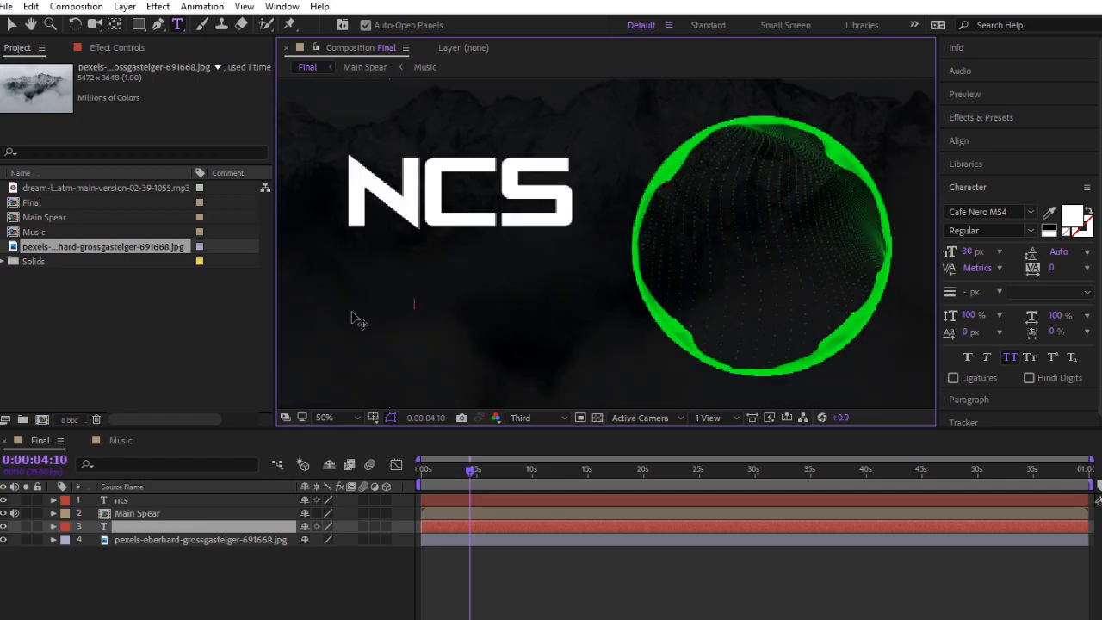
text(no copyrighted)
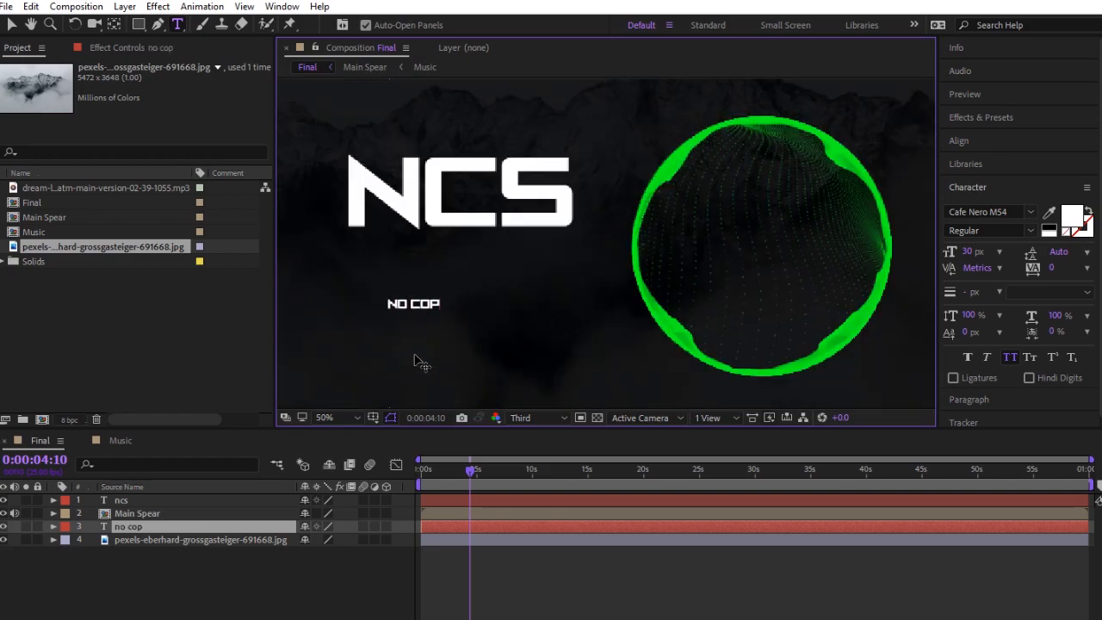
text( songs)
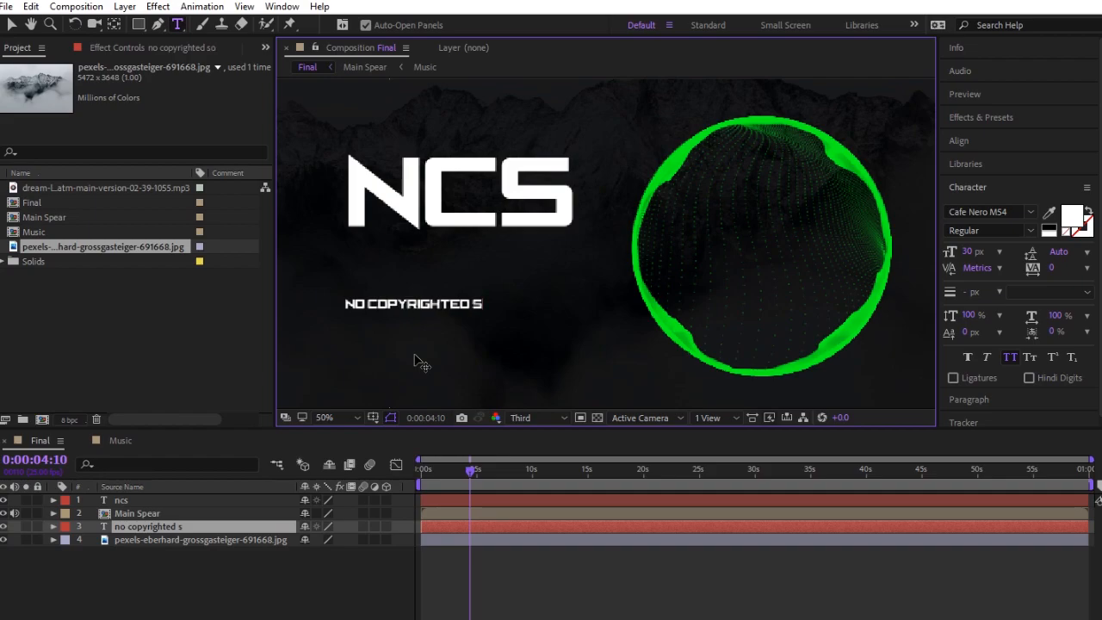
click(12, 24)
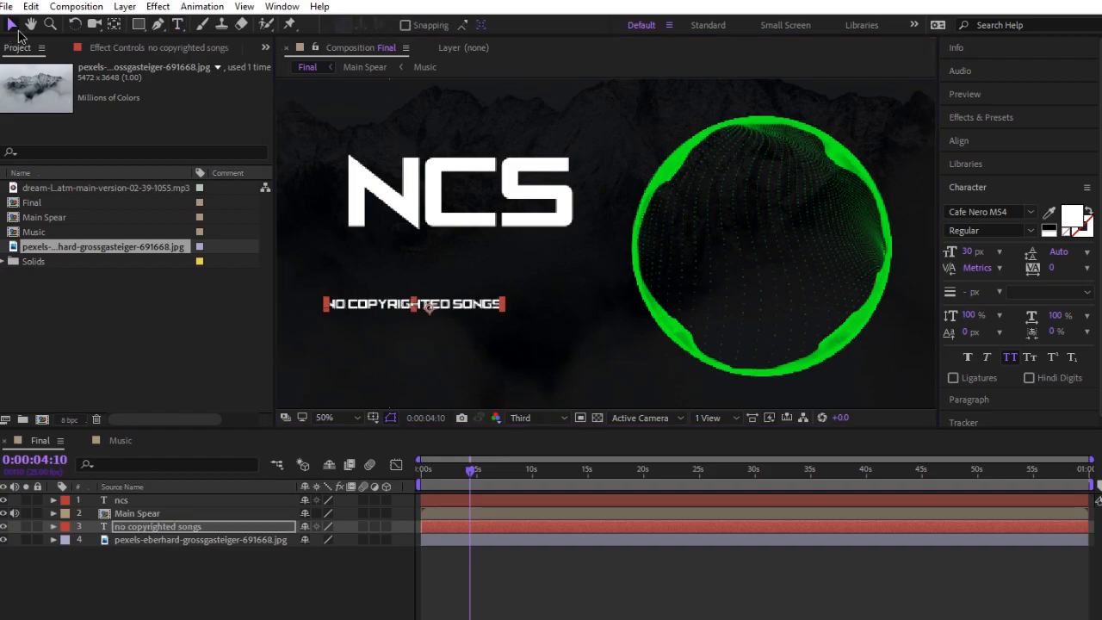
- Position the "no copyrighted songs" text centred just beneath the large NCS letters
drag(444, 308, 488, 259)
scroll(488, 258, up, 1)
key(space)
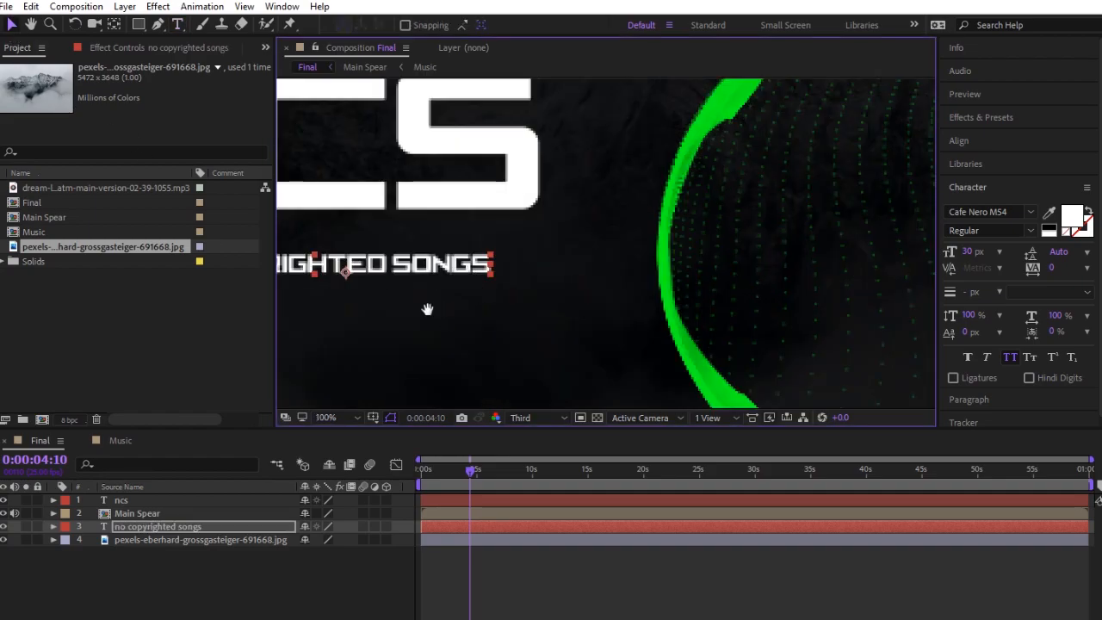
drag(404, 312, 620, 309)
drag(606, 259, 591, 253)
key(space)
drag(553, 320, 583, 319)
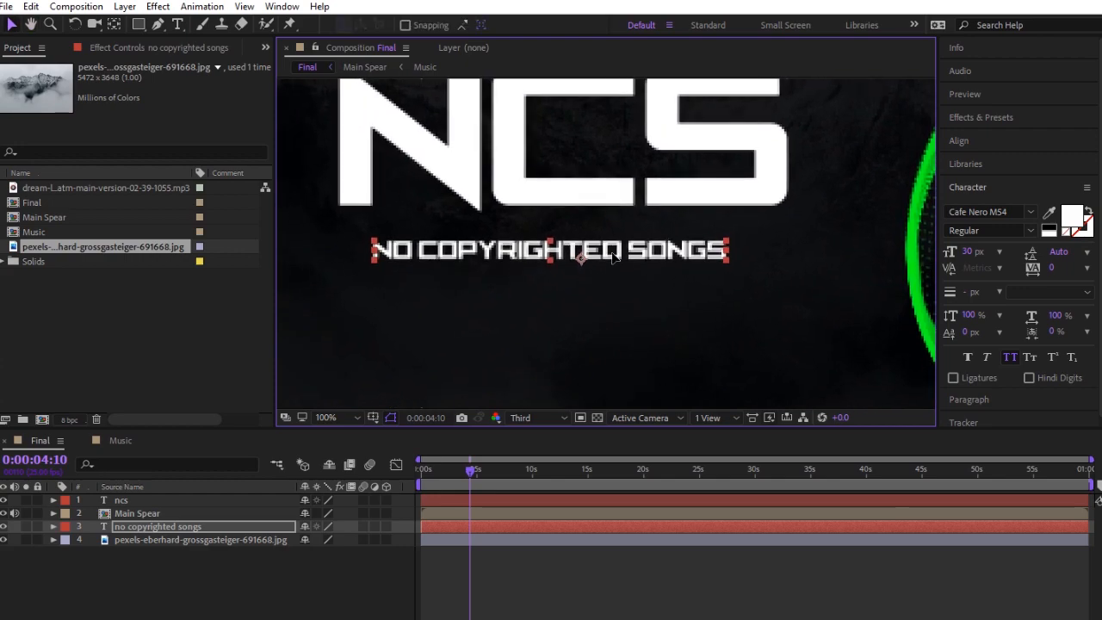
click(610, 298)
scroll(622, 307, down, 1)
scroll(627, 311, up, 1)
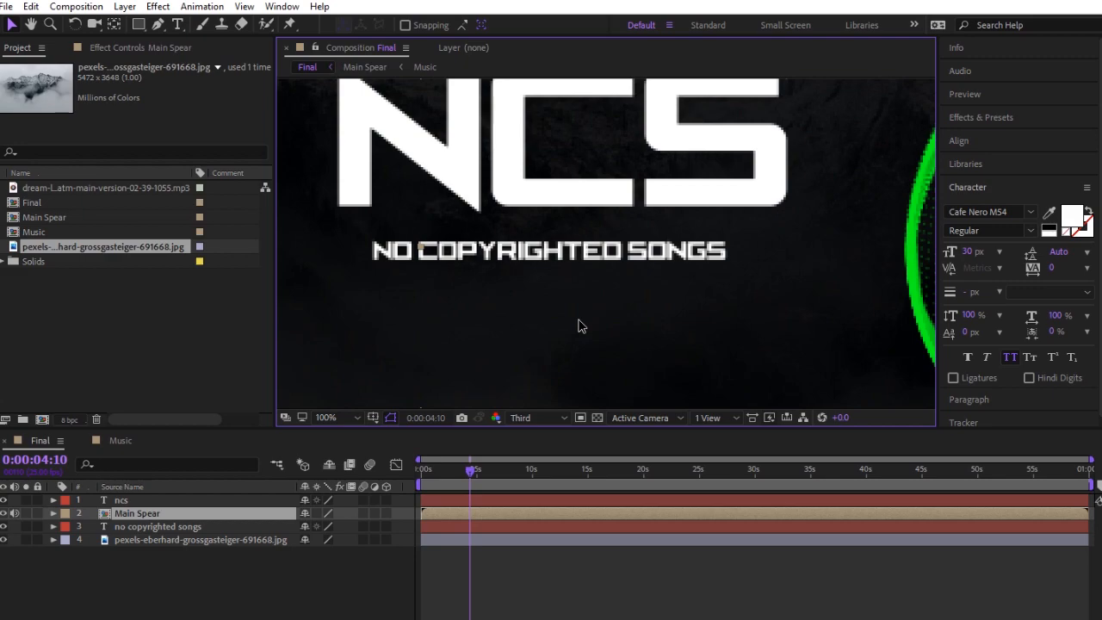
- Draw a thin white rectangle as a new shape layer over the "no copyrighted songs" text, matching the width of the NCS text
click(157, 578)
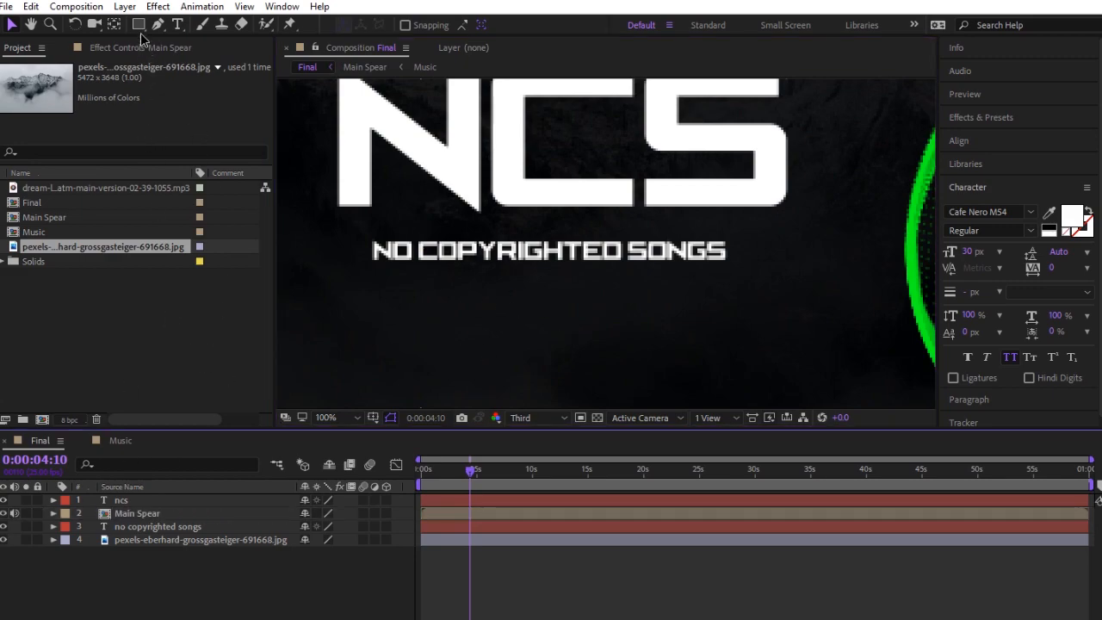
click(138, 25)
scroll(356, 274, up, 1)
scroll(355, 274, down, 2)
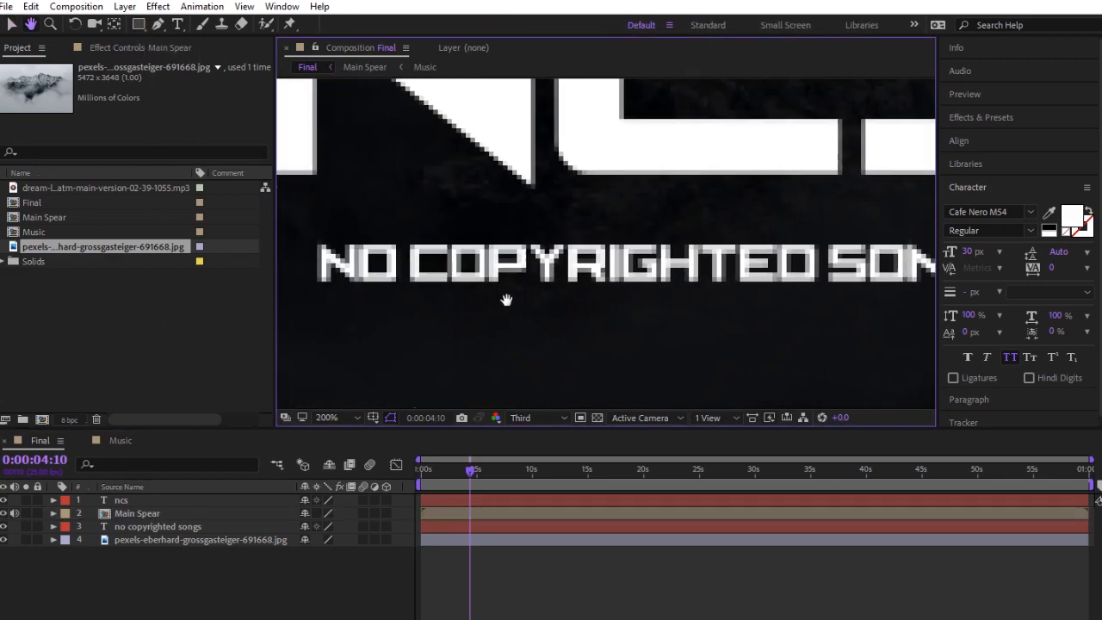
drag(439, 234, 886, 262)
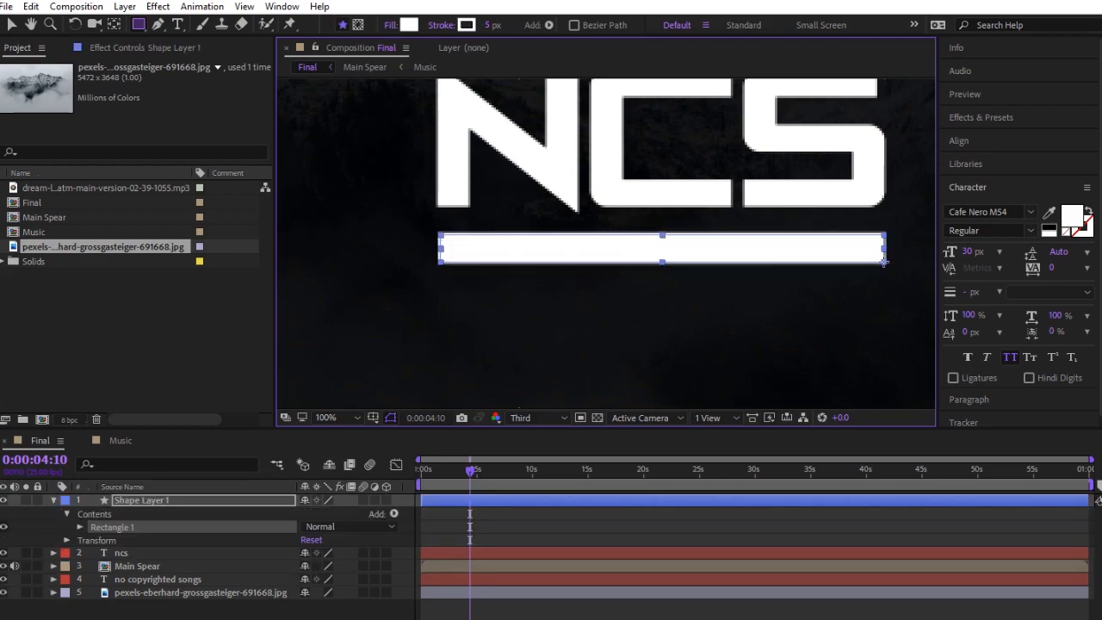
click(12, 26)
click(337, 345)
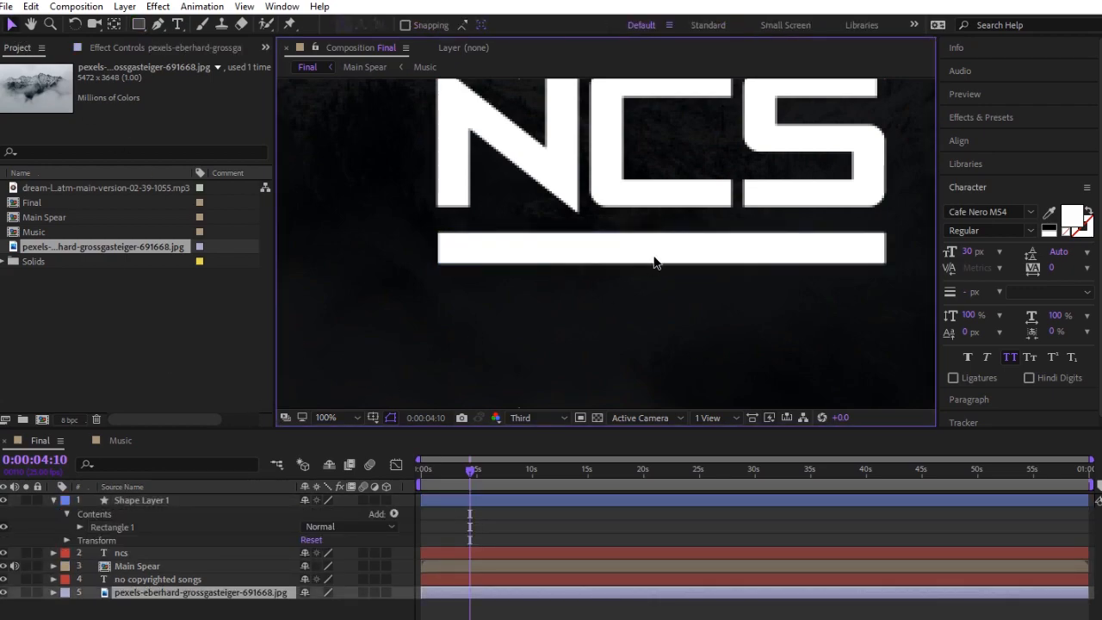
- Nudge the white bar slightly upward, closer to the NCS letters, and collapse its layer properties
click(161, 502)
drag(614, 252, 614, 247)
click(53, 500)
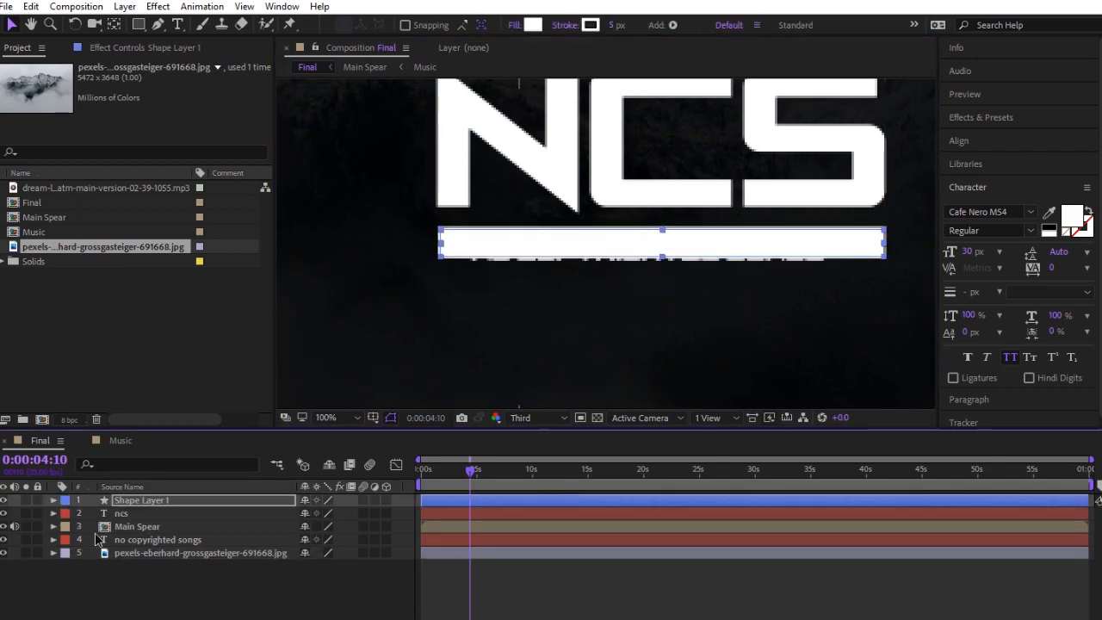
- Set the fill of the "no copyrighted songs" text to black 000000
click(155, 540)
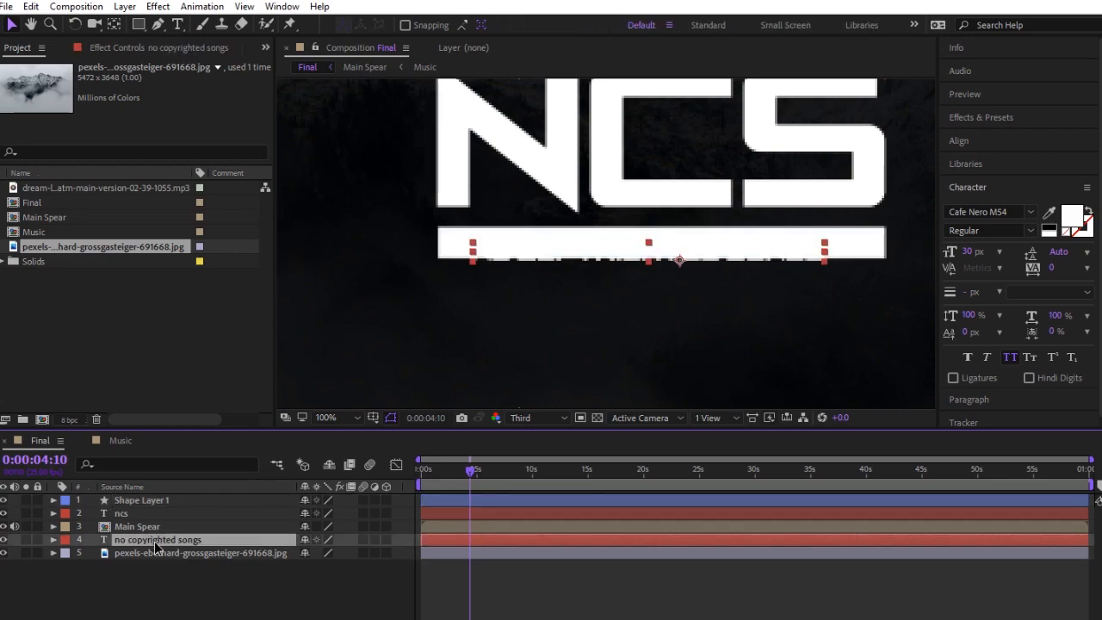
click(1071, 216)
text(000000)
click(1082, 209)
- Move the "no copyrighted songs" layer above the white bar's layer and centre the text inside the bar
drag(157, 540, 221, 498)
drag(722, 249, 729, 245)
click(391, 342)
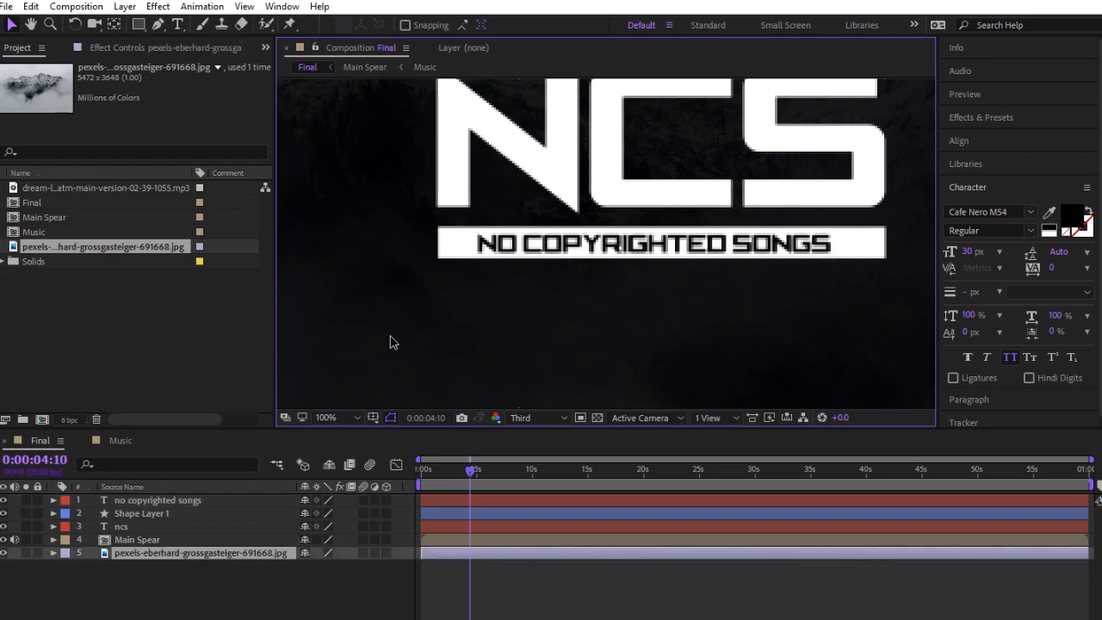
- Draw a small white rectangle with a 4 px stroke on a new shape layer, joining the N's left stem to the white bar
scroll(423, 282, up, 2)
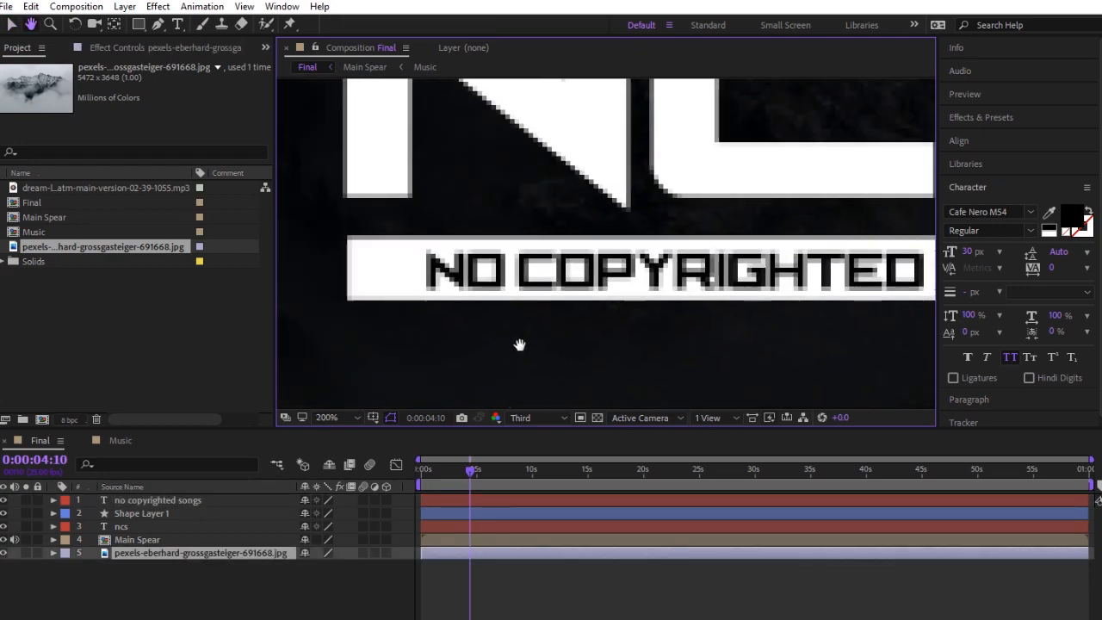
click(146, 572)
click(138, 24)
scroll(521, 247, up, 2)
click(493, 25)
text(4)
key(Return)
drag(465, 173, 574, 381)
key(ctrl+z)
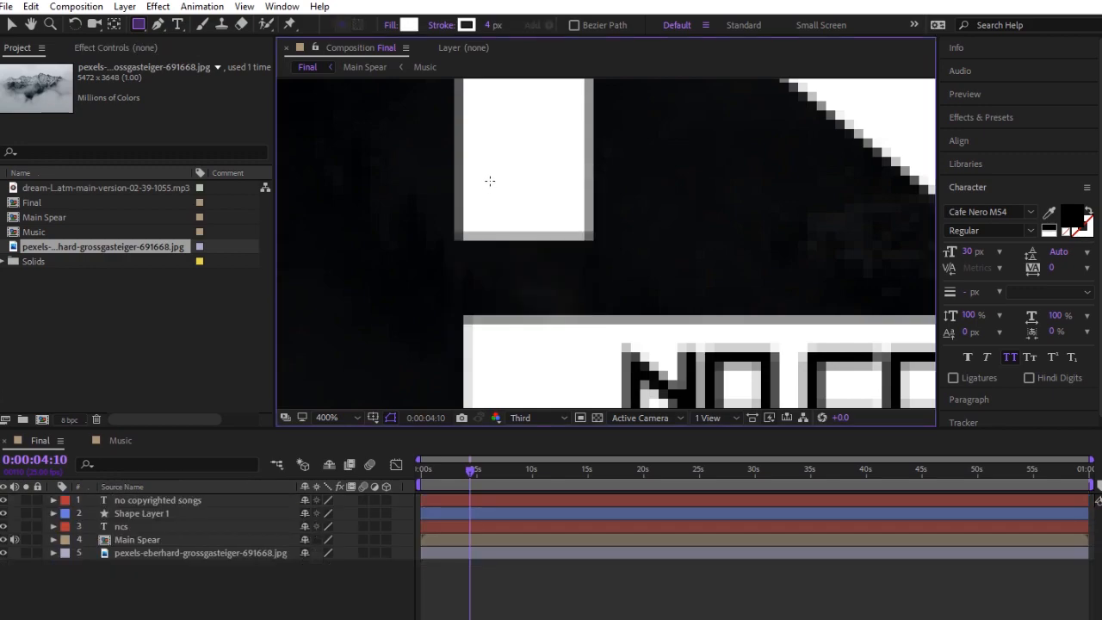
drag(468, 175, 588, 367)
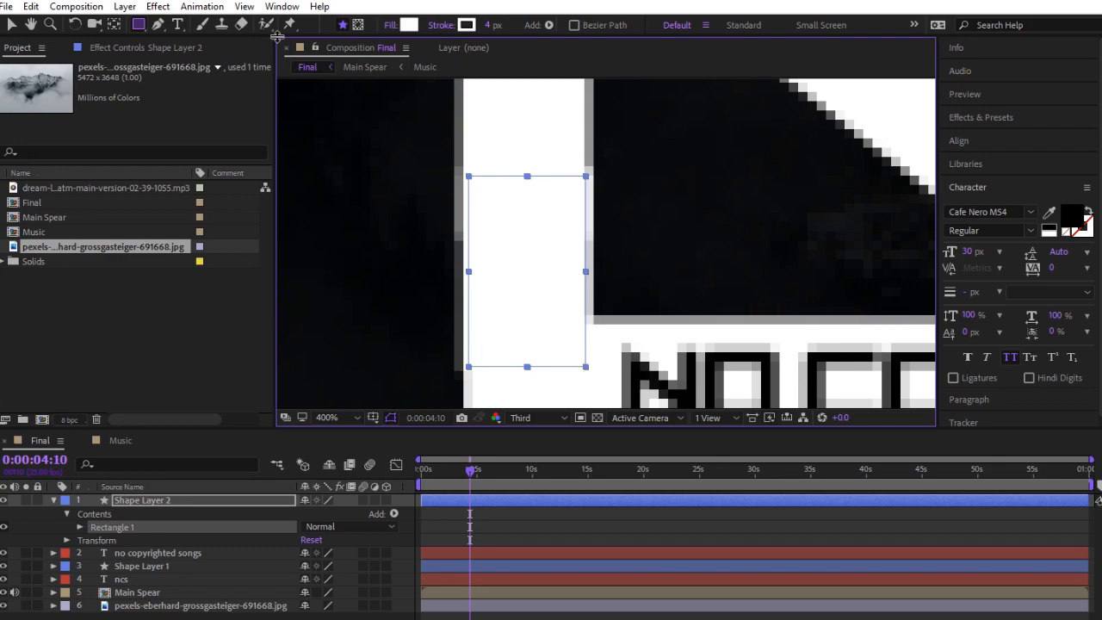
click(12, 25)
click(331, 257)
scroll(443, 285, down, 1)
scroll(443, 286, down, 3)
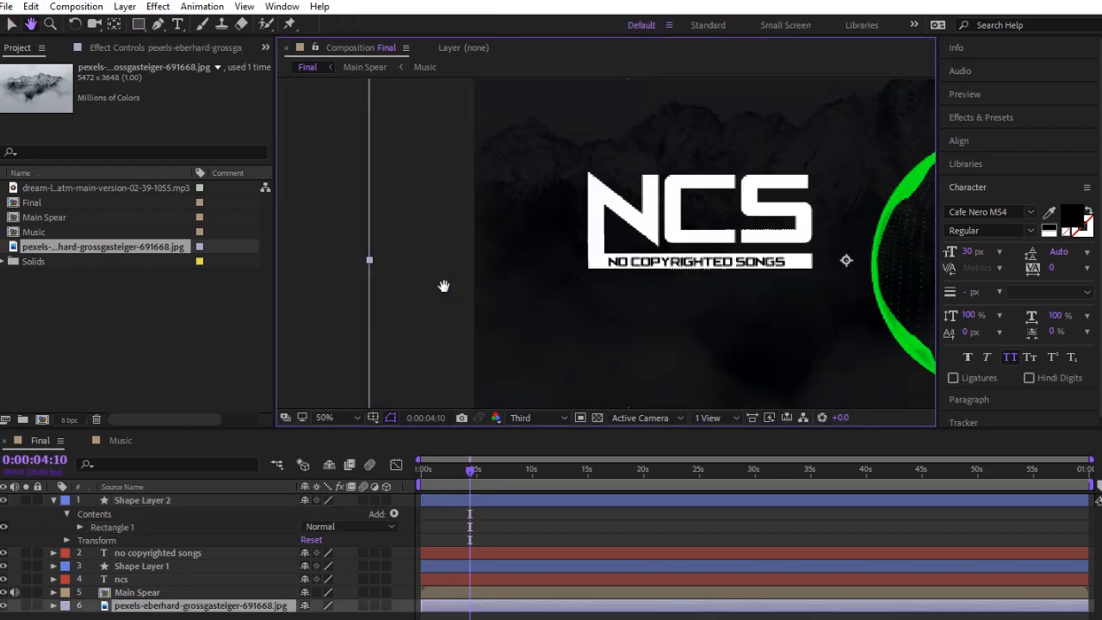
drag(691, 322, 479, 329)
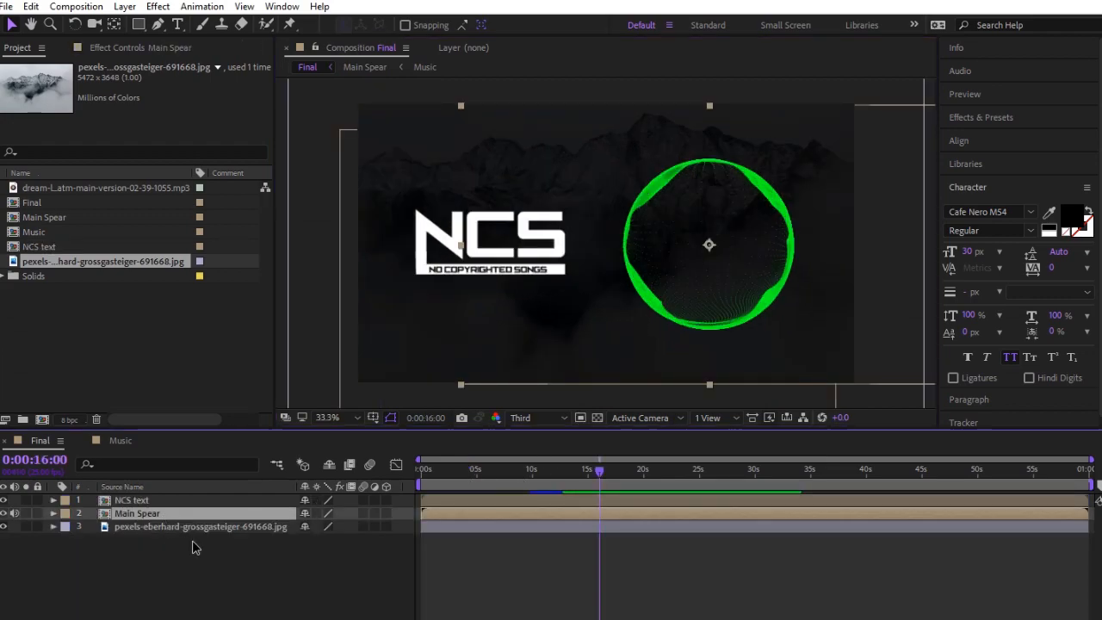
- Apply the Glow effect to the Main Spear layer
key(ctrl+space)
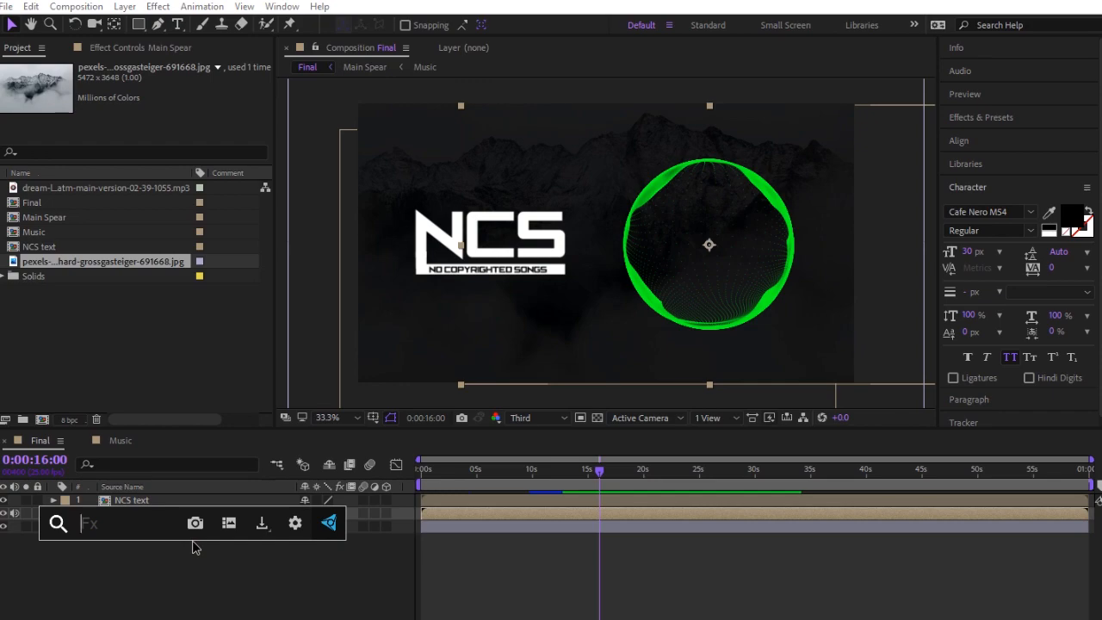
text(glow)
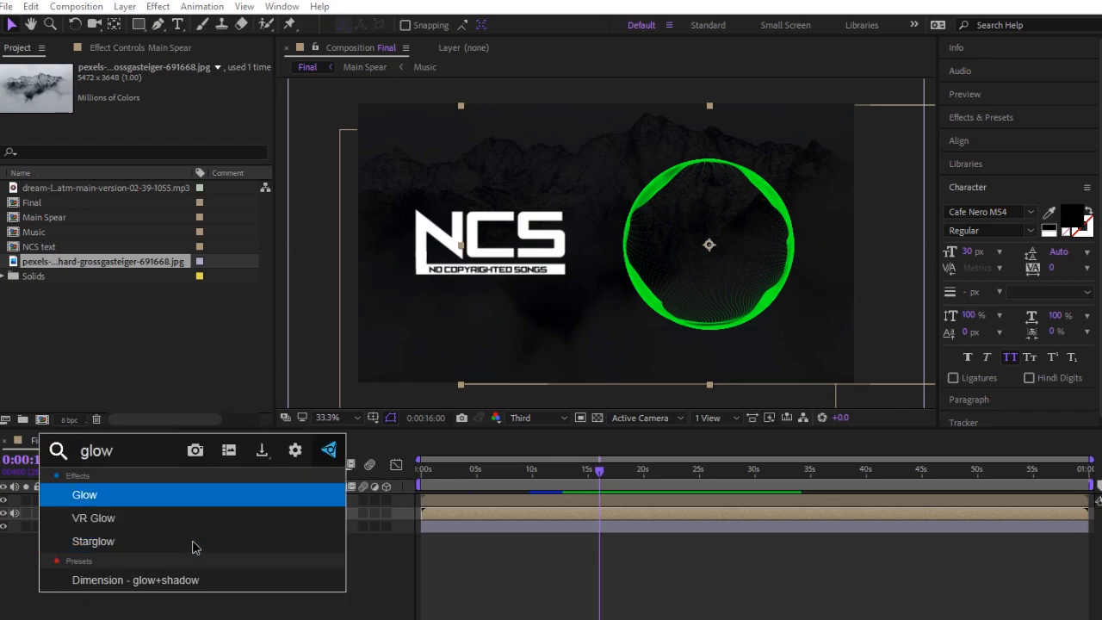
click(215, 495)
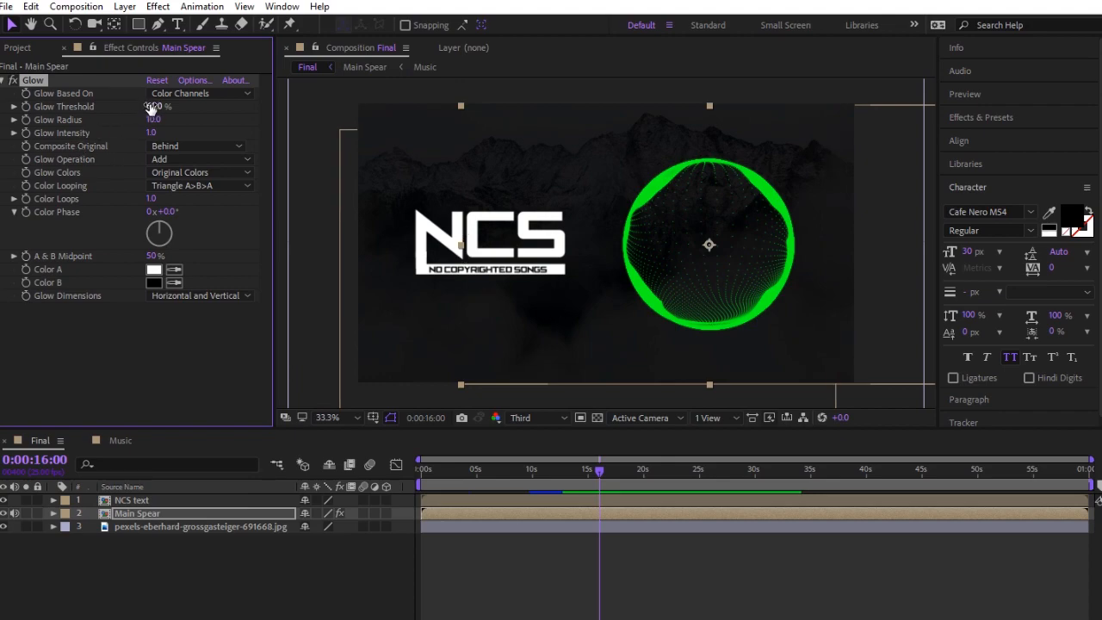
- Set the Main Spear glow's radius to 34 and its intensity to about 3.7, and preview the composition
drag(152, 108, 380, 144)
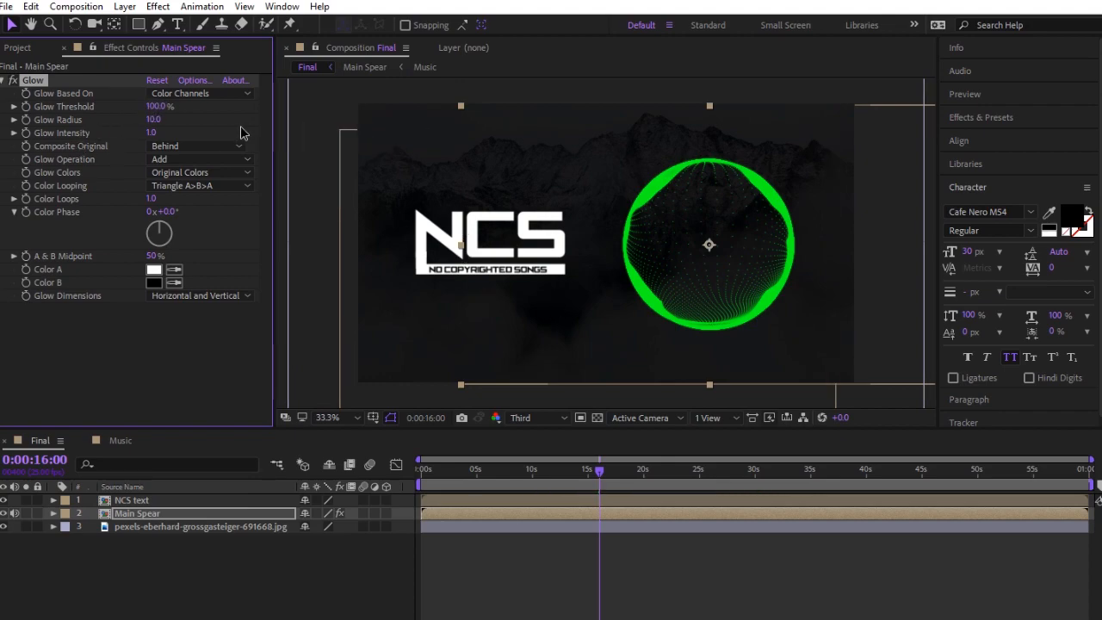
drag(164, 120, 180, 119)
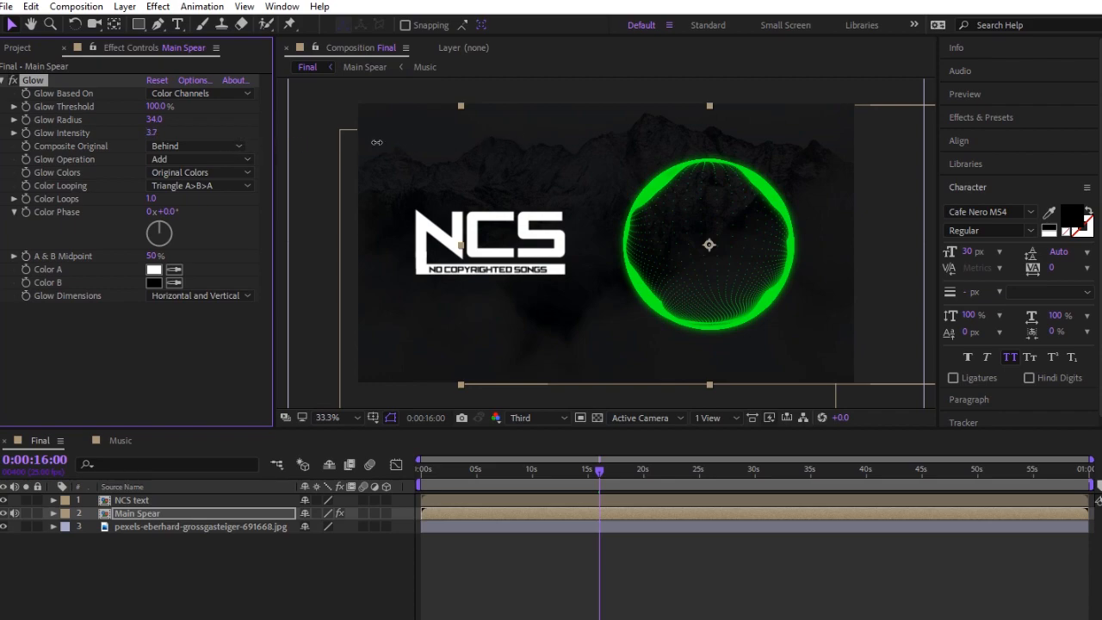
drag(152, 133, 184, 131)
click(303, 278)
key(space)
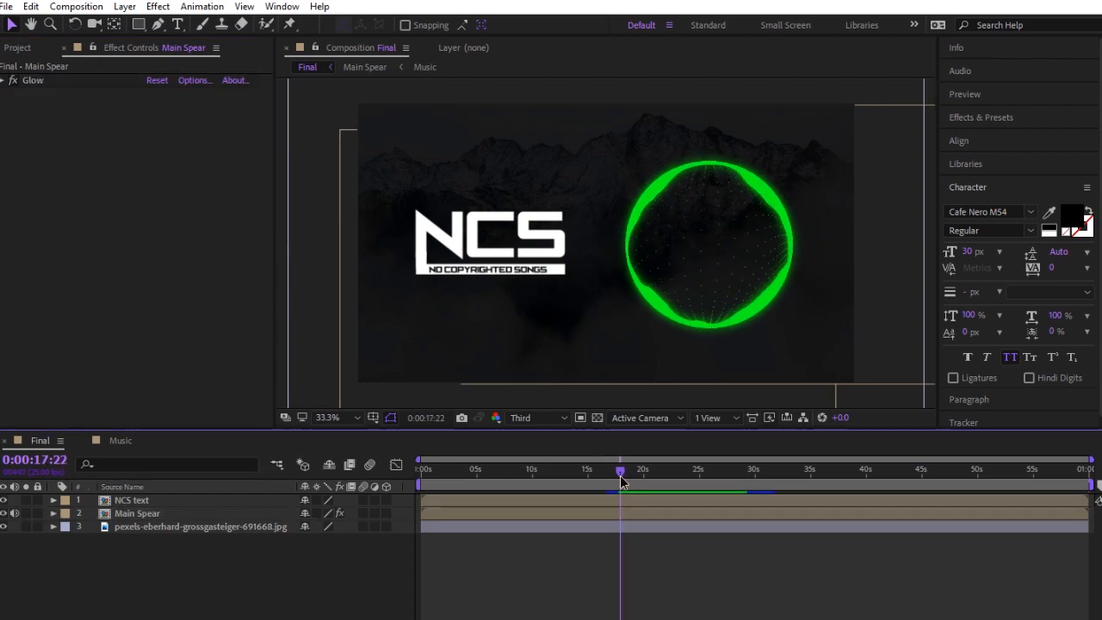